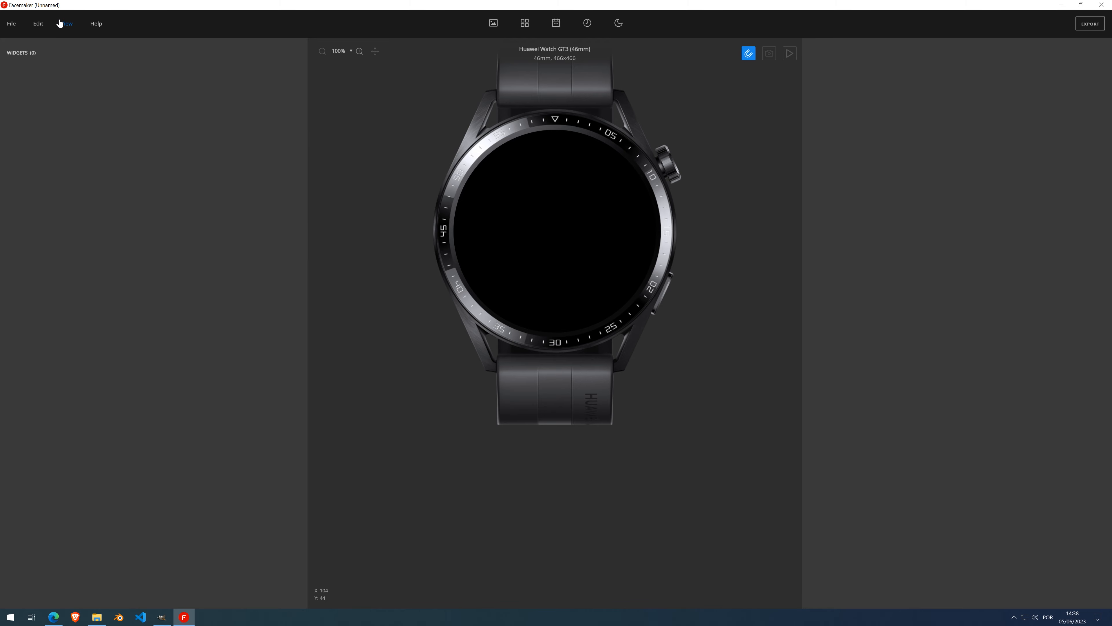
Add a background to the watch face and place a Frame by Frame widget on it
left_click(493, 23)
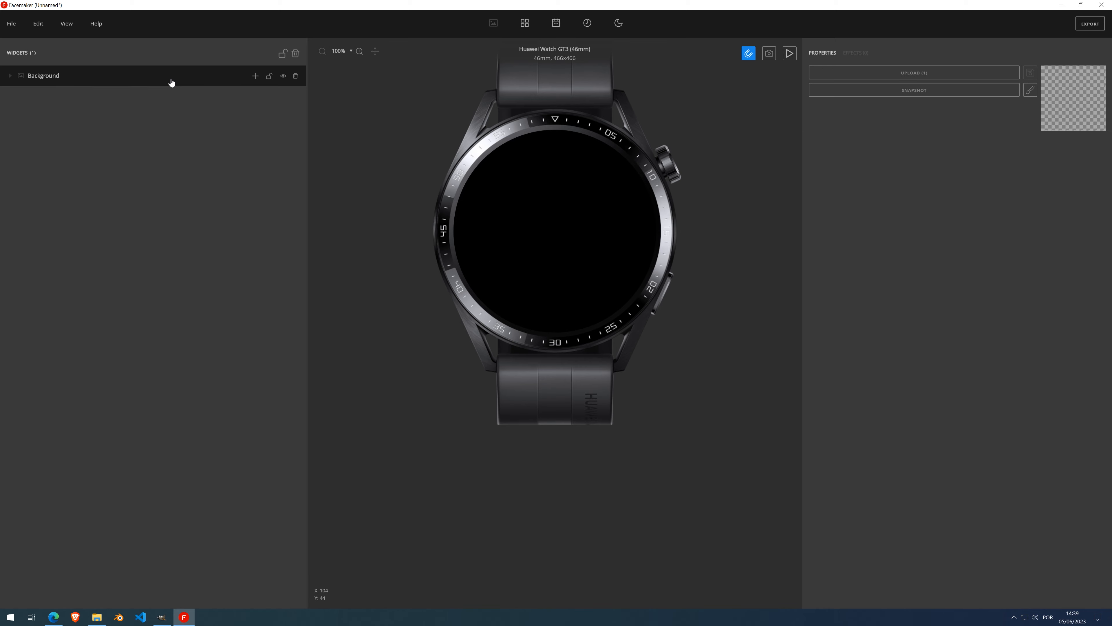
left_click(255, 77)
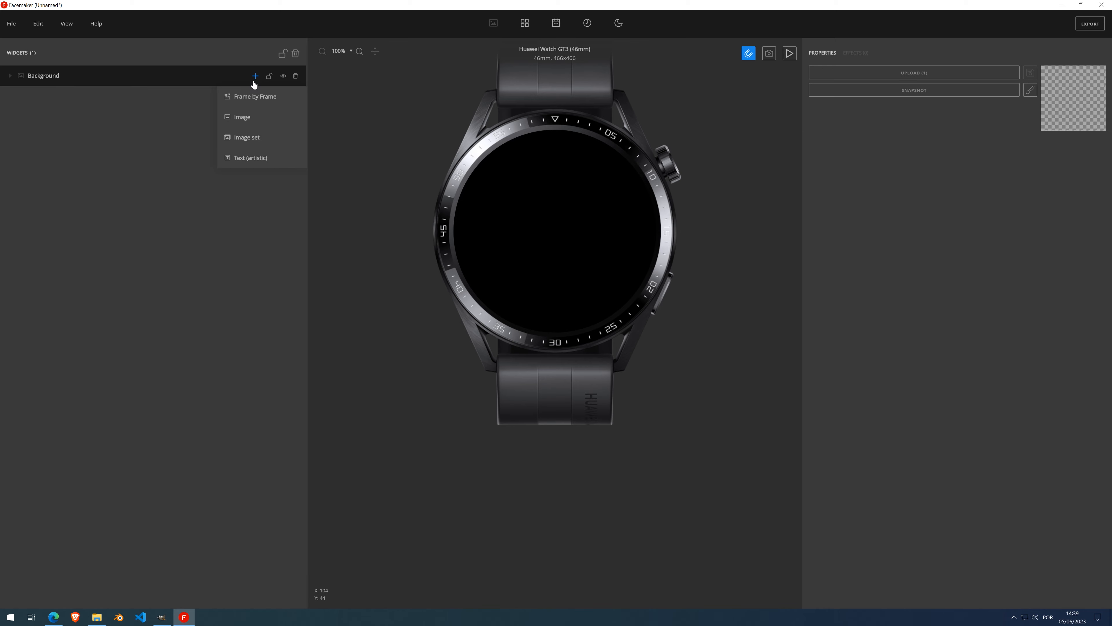
left_click(269, 98)
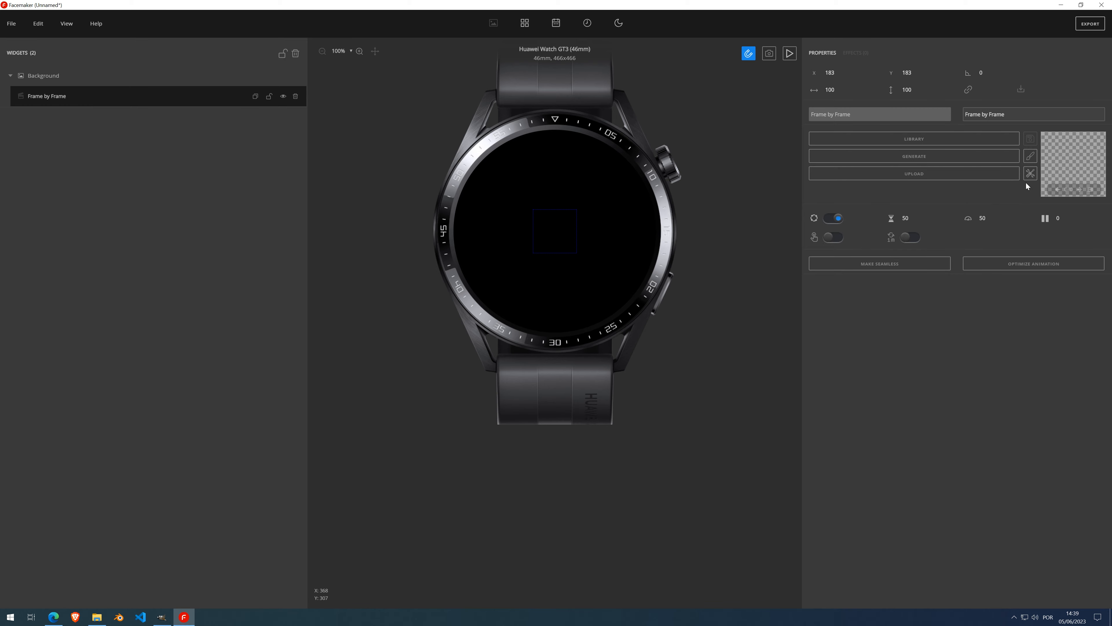
left_click(1029, 174)
Delete the Frame by Frame widget and the background
left_click(295, 97)
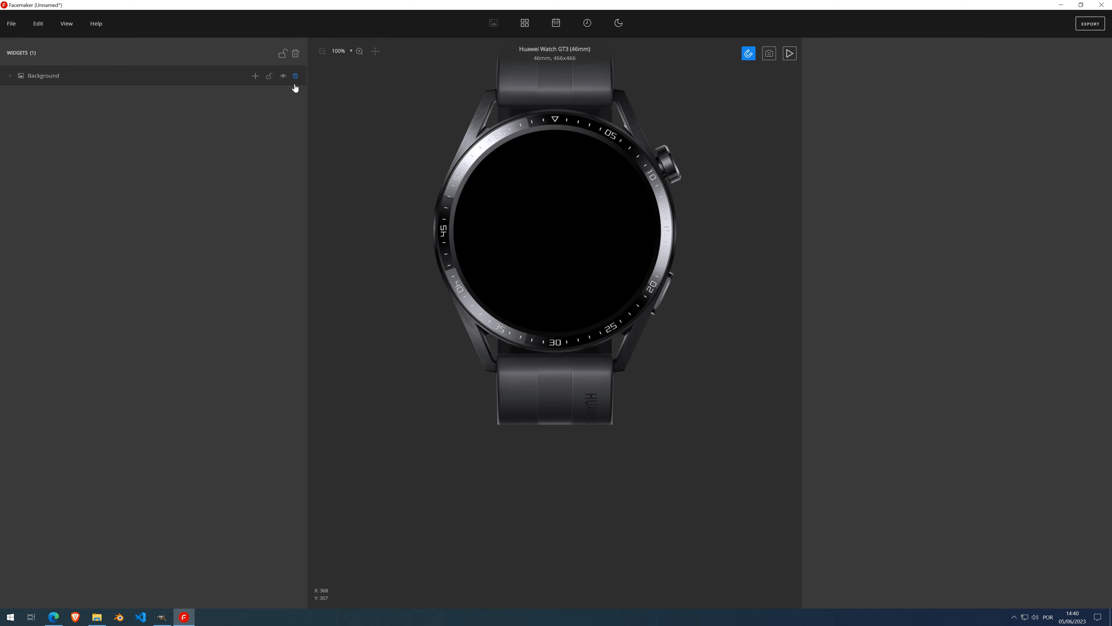
left_click(295, 76)
Change the watch model in the face info to Huawei Watch 3 Pro (48mm)
left_click(12, 32)
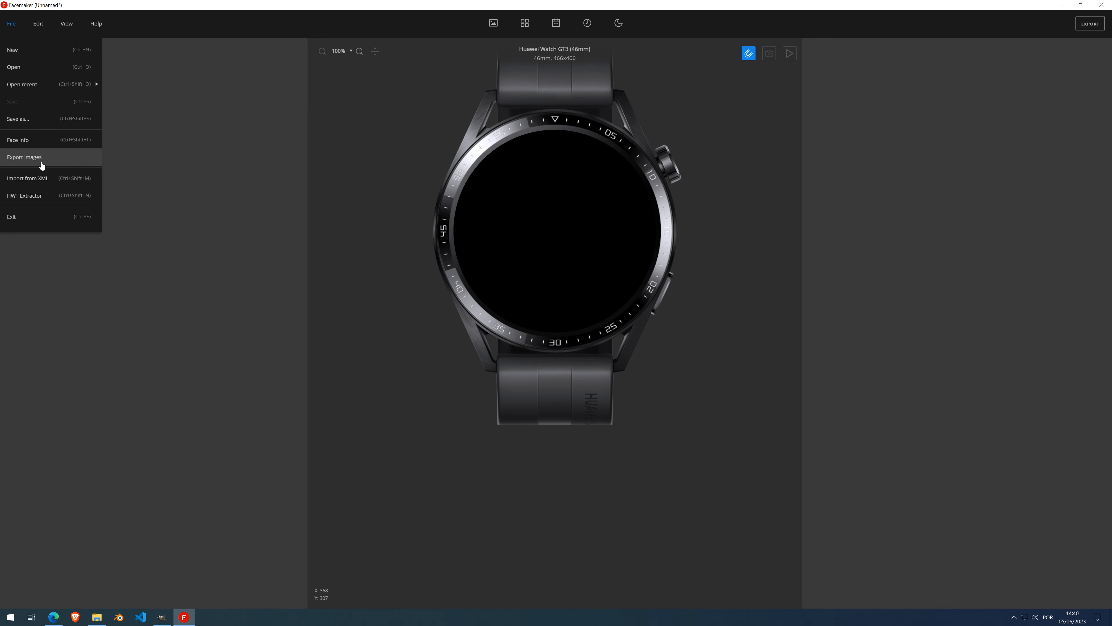
left_click(47, 141)
left_click(403, 243)
scroll(418, 347, "up", 1)
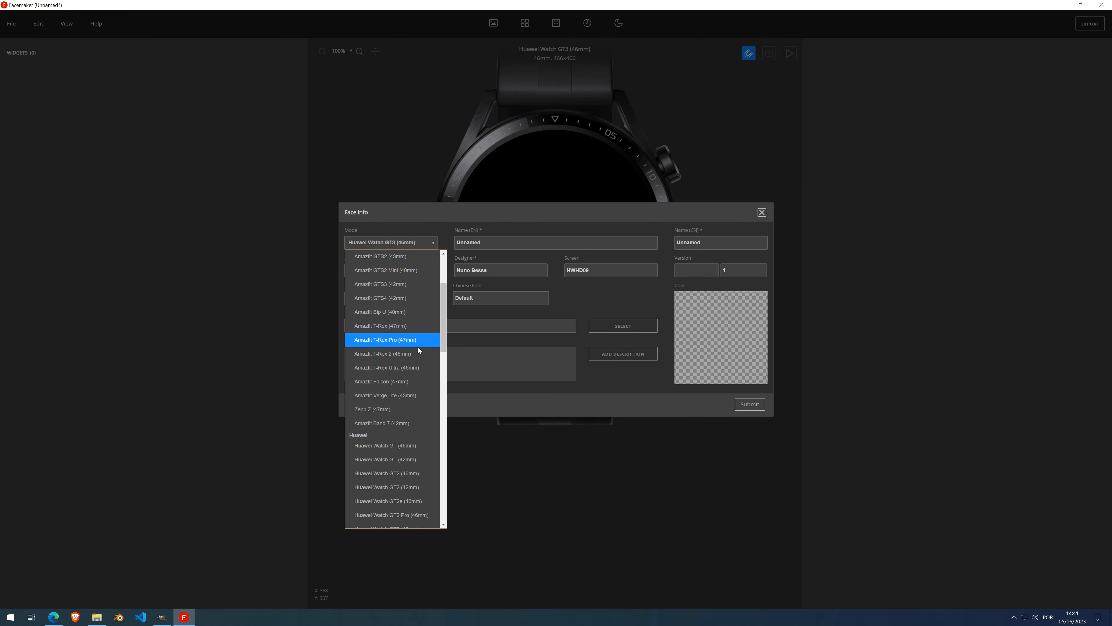
scroll(403, 372, "down", 6)
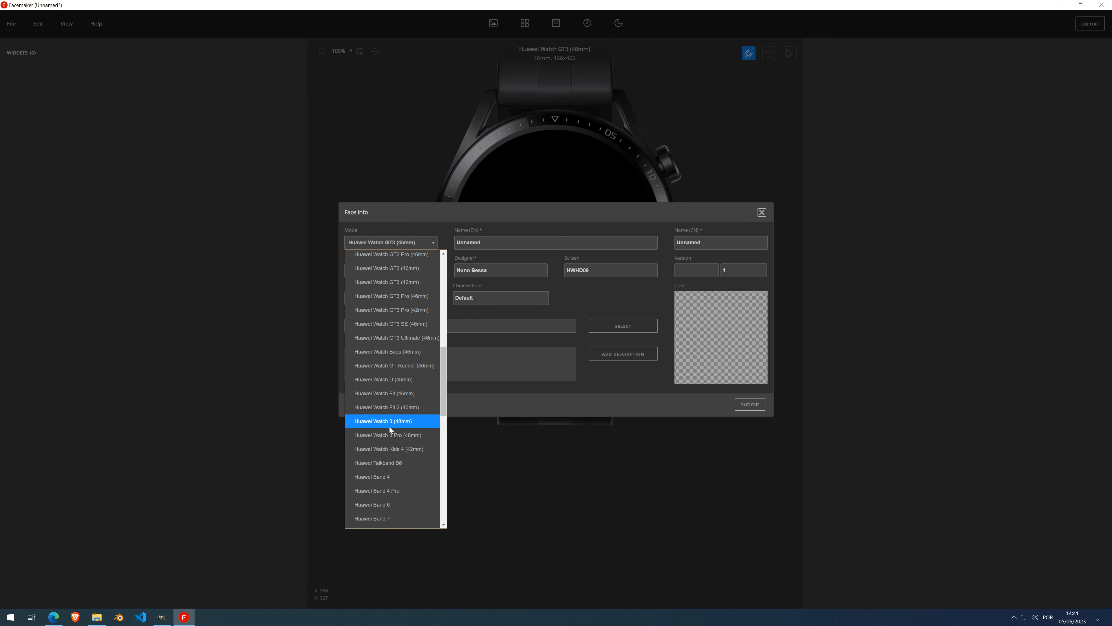
left_click(396, 435)
left_click(754, 408)
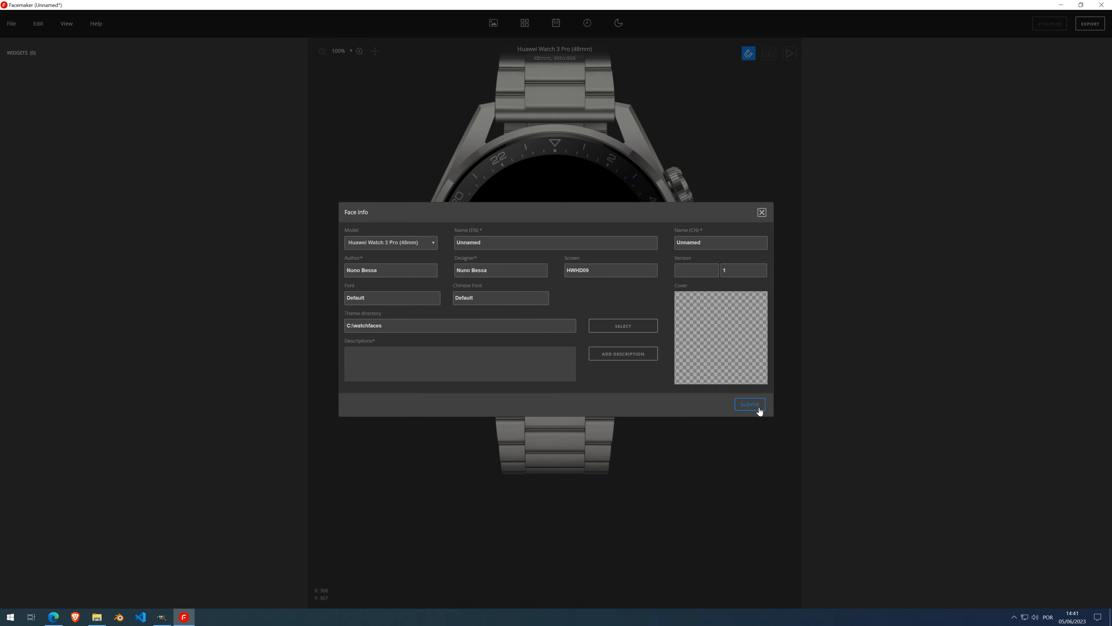
Add a background, view the widget types it can hold, and delete the background again
left_click(494, 24)
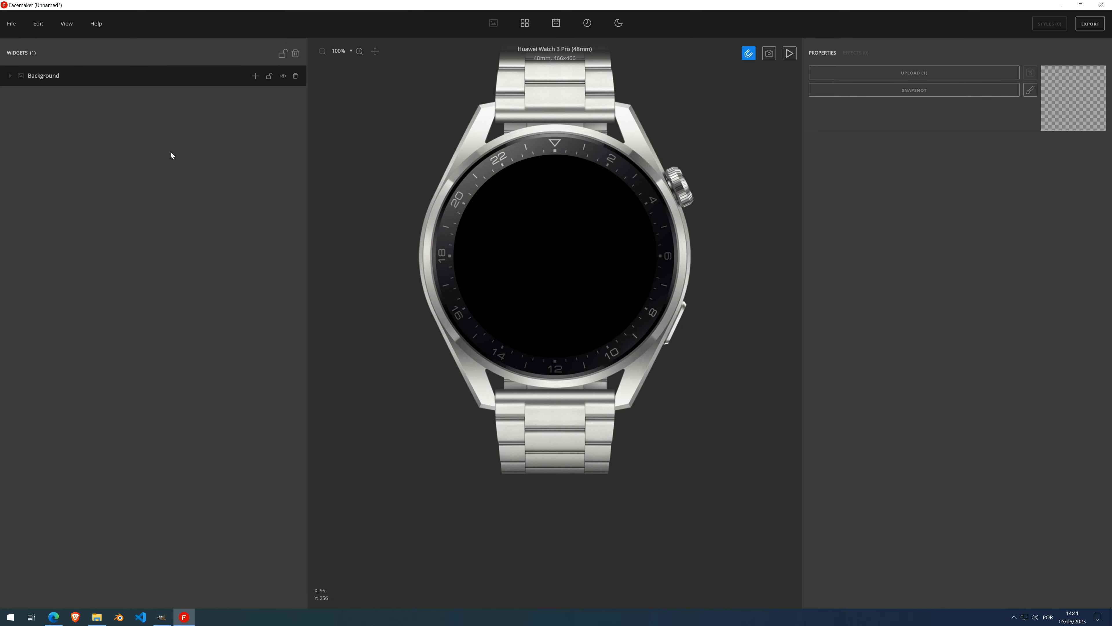
left_click(255, 76)
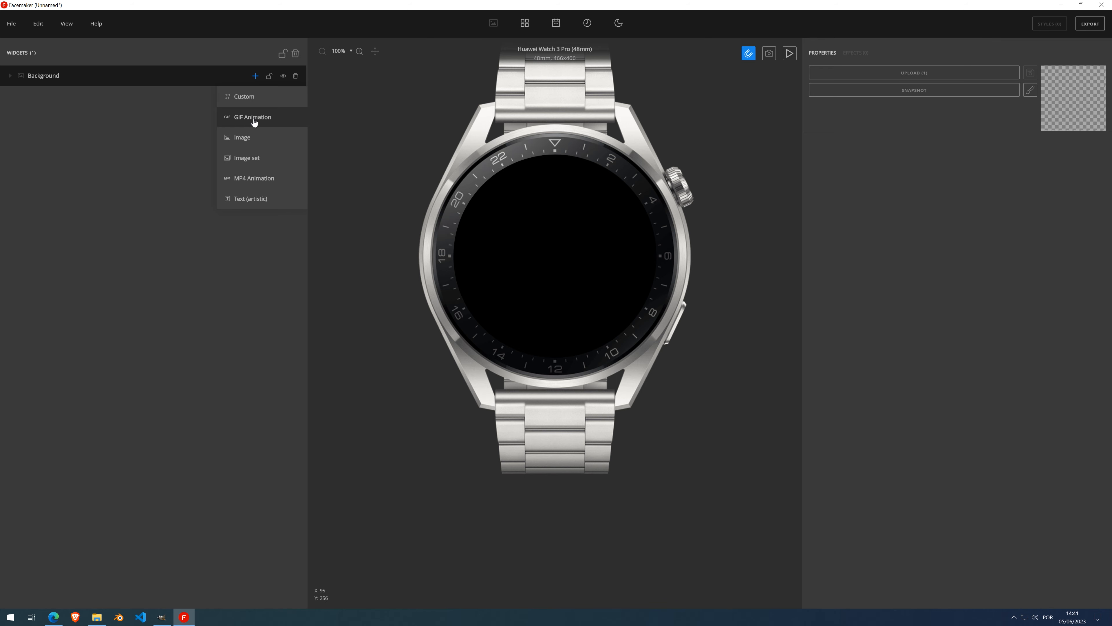
left_click(296, 76)
Set the watch model in the face info back to Huawei Watch GT3 (46mm)
left_click(11, 26)
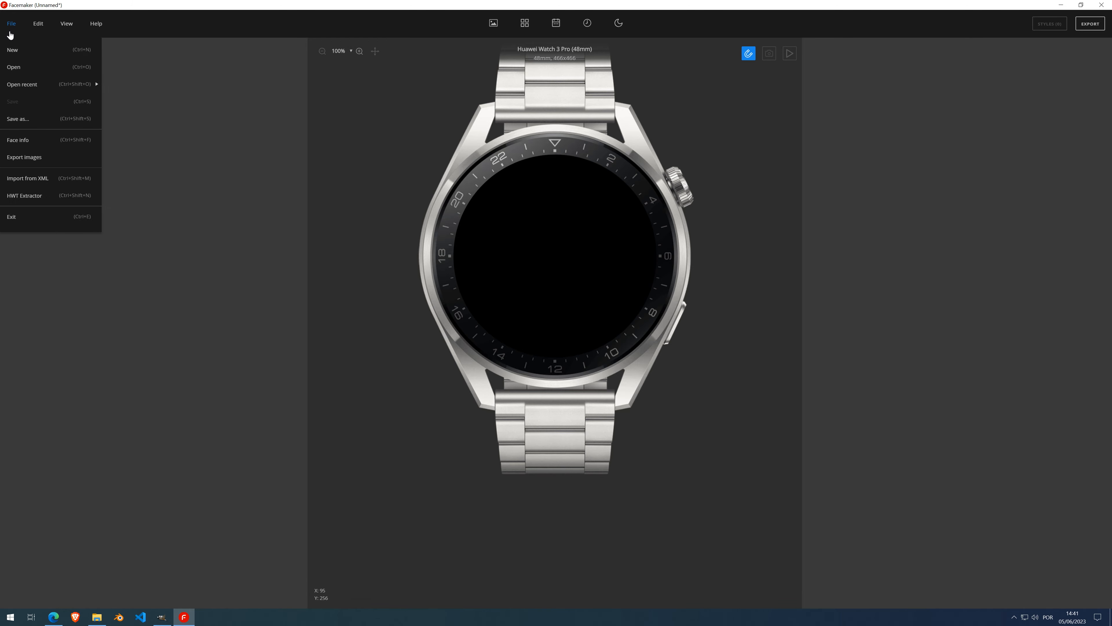
left_click(38, 141)
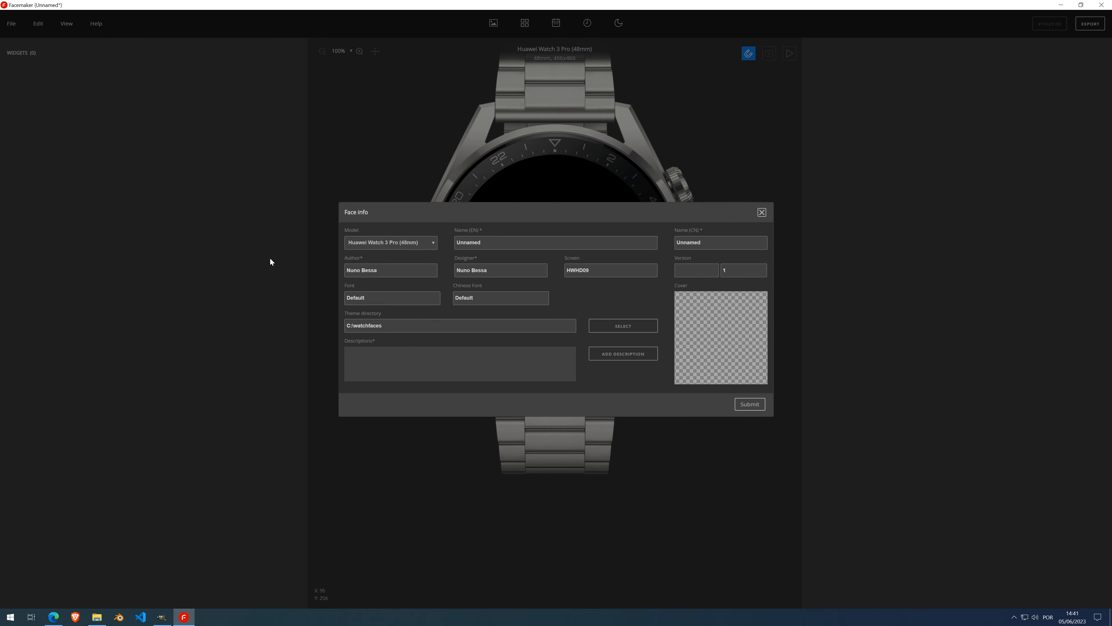
left_click(372, 247)
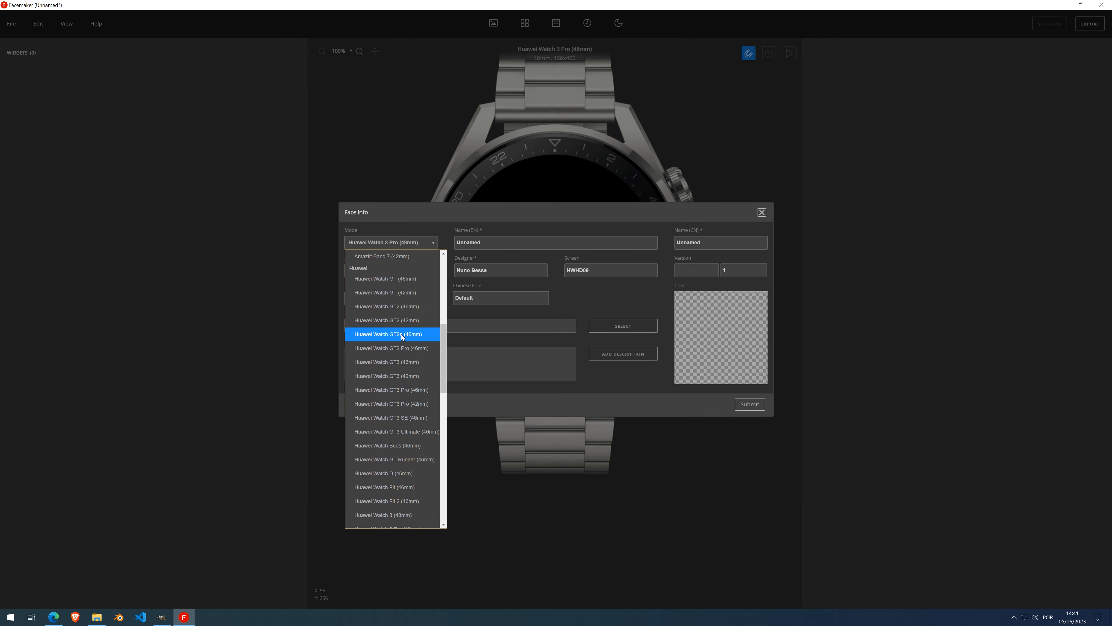
left_click(406, 363)
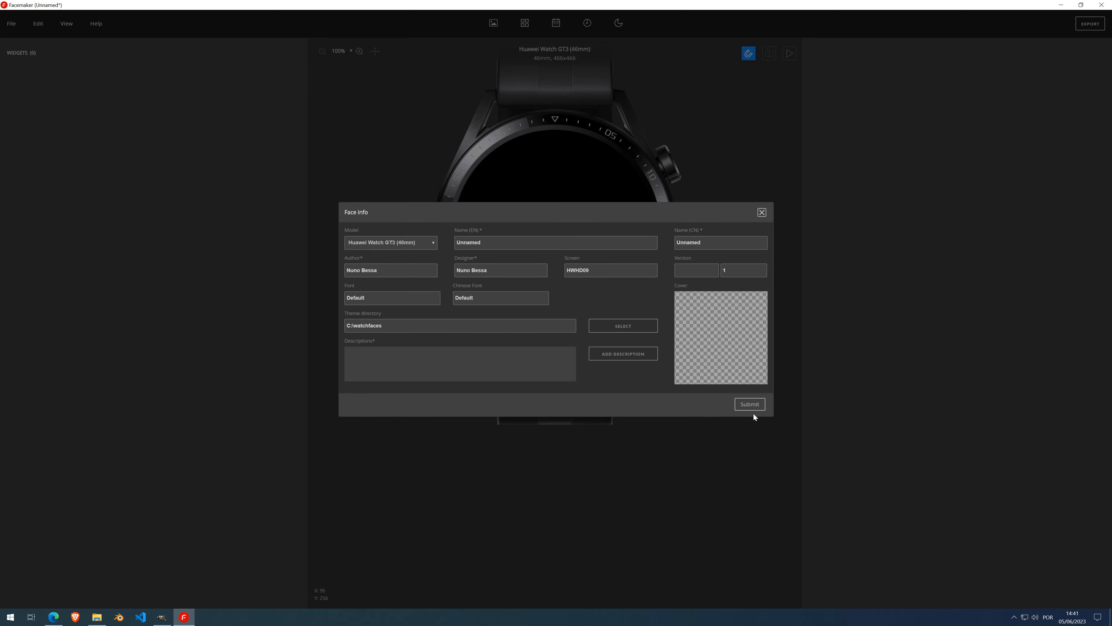
left_click(750, 405)
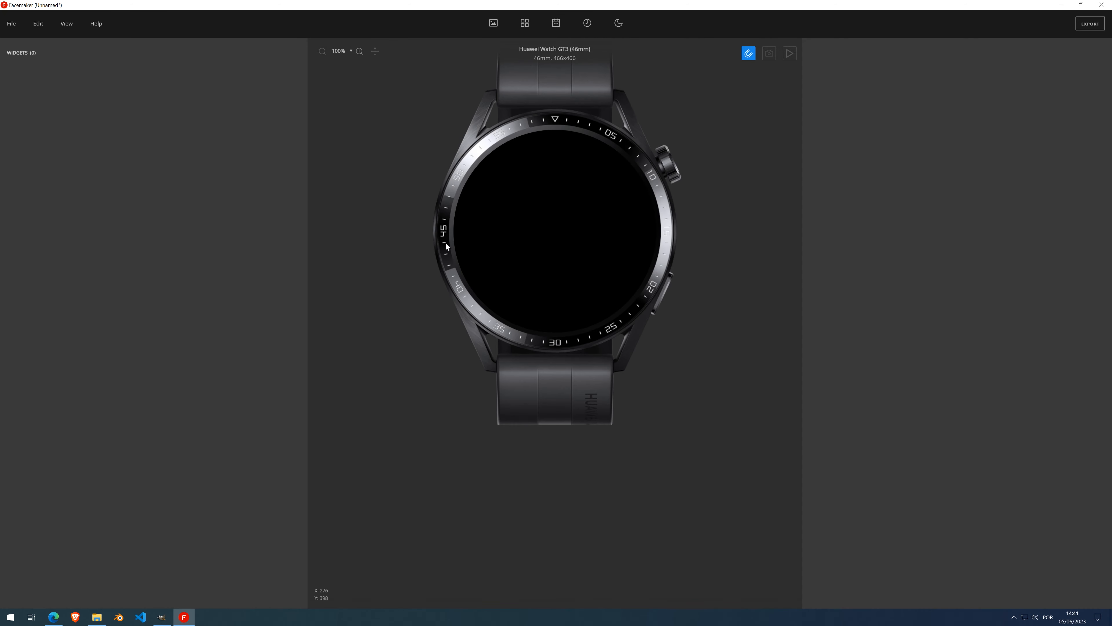
Add a background with a Frame by Frame widget and generate a circle particle animation for the widget
left_click(493, 24)
left_click(256, 78)
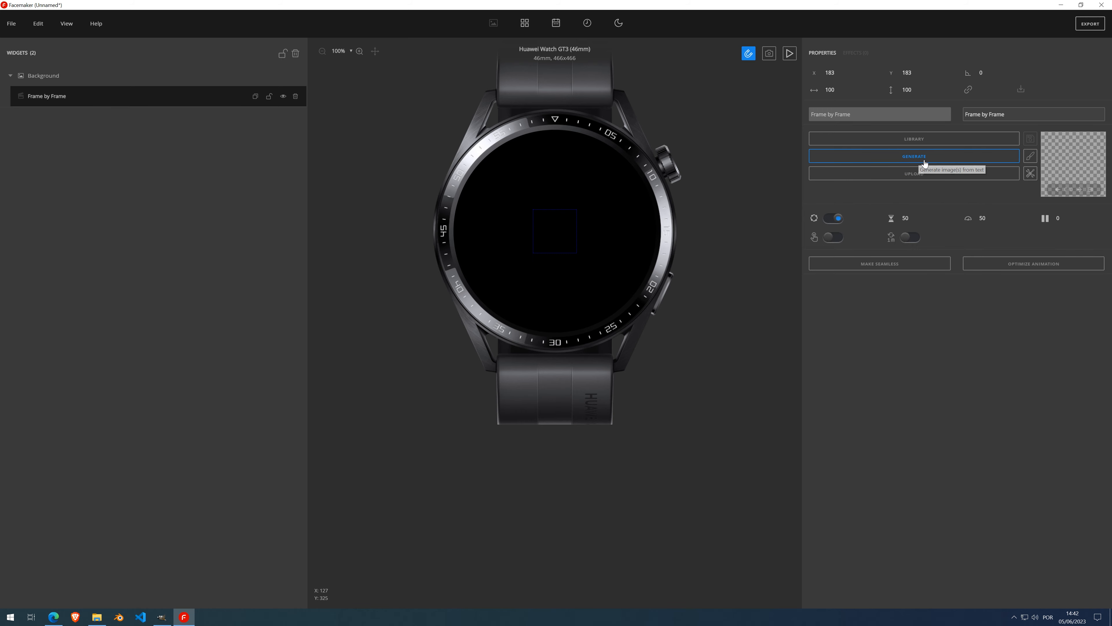
left_click(907, 160)
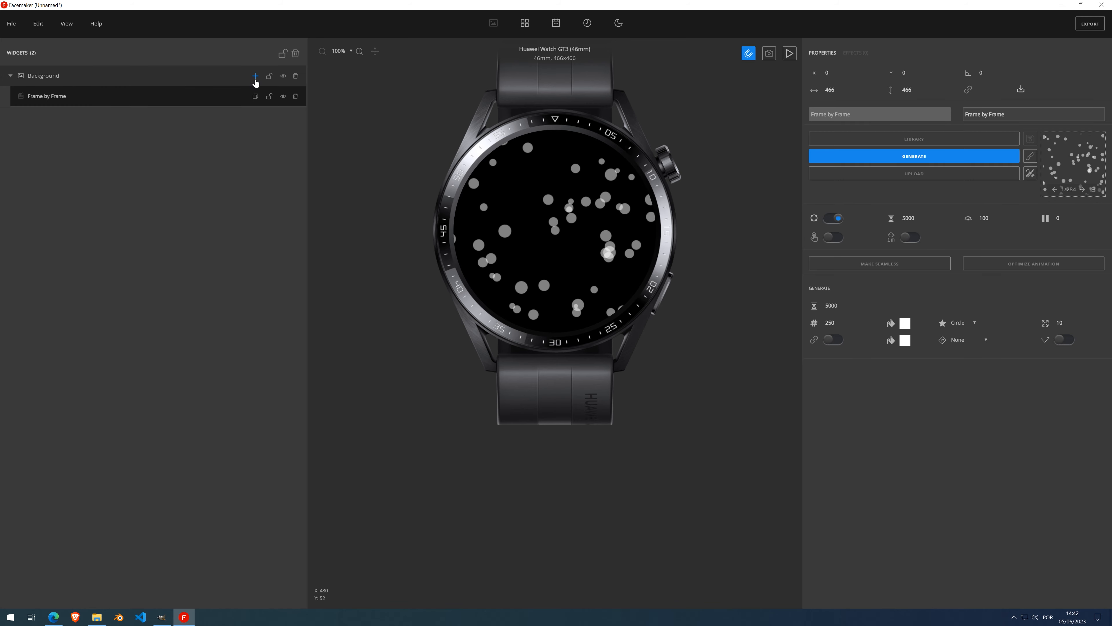
Add an Image widget to the background and load bottle.png from the Pictures folder into it
left_click(255, 83)
left_click(248, 116)
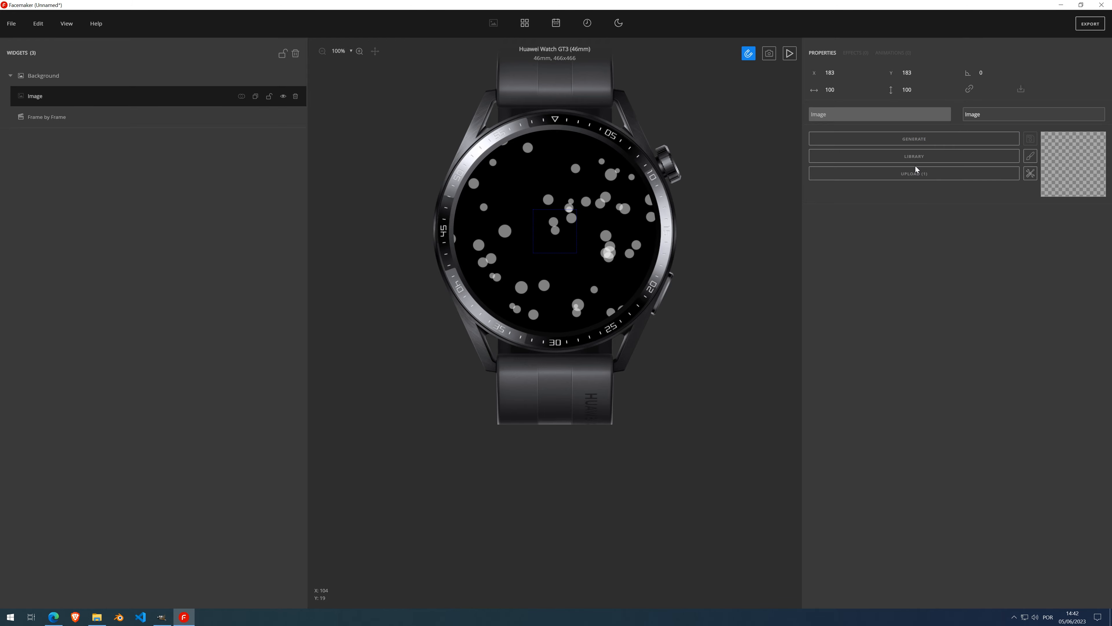
left_click(932, 174)
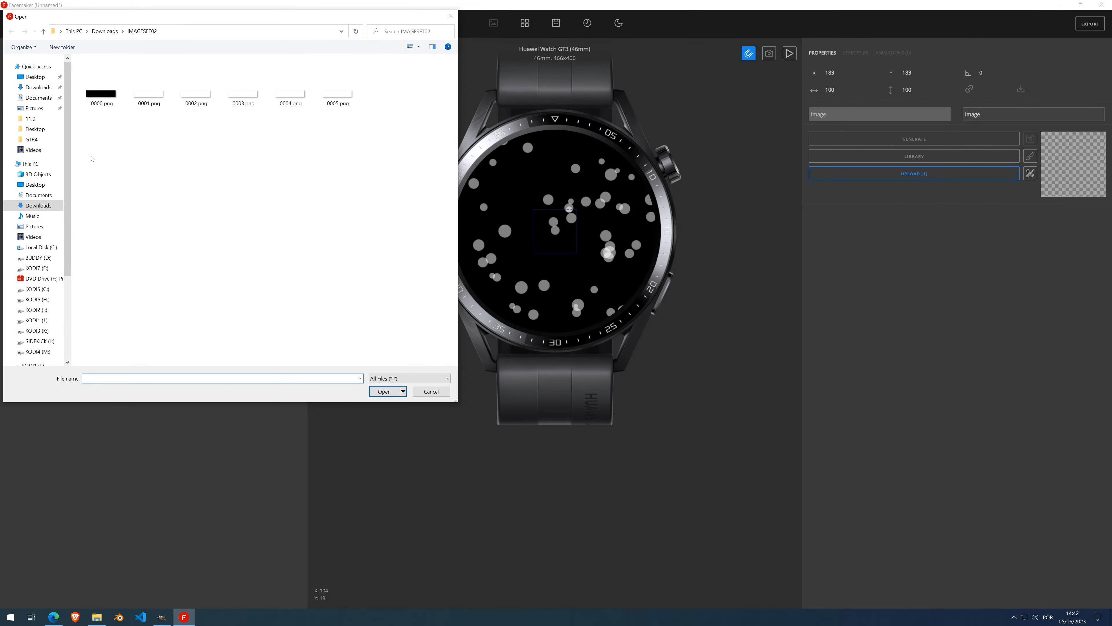
left_click(38, 228)
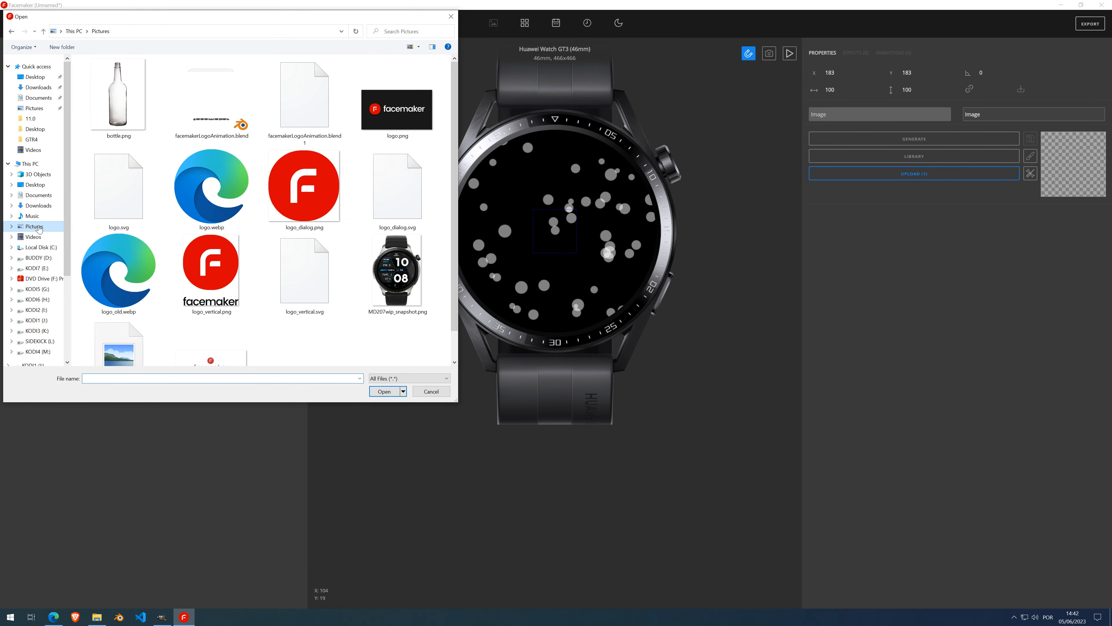
double_click(124, 123)
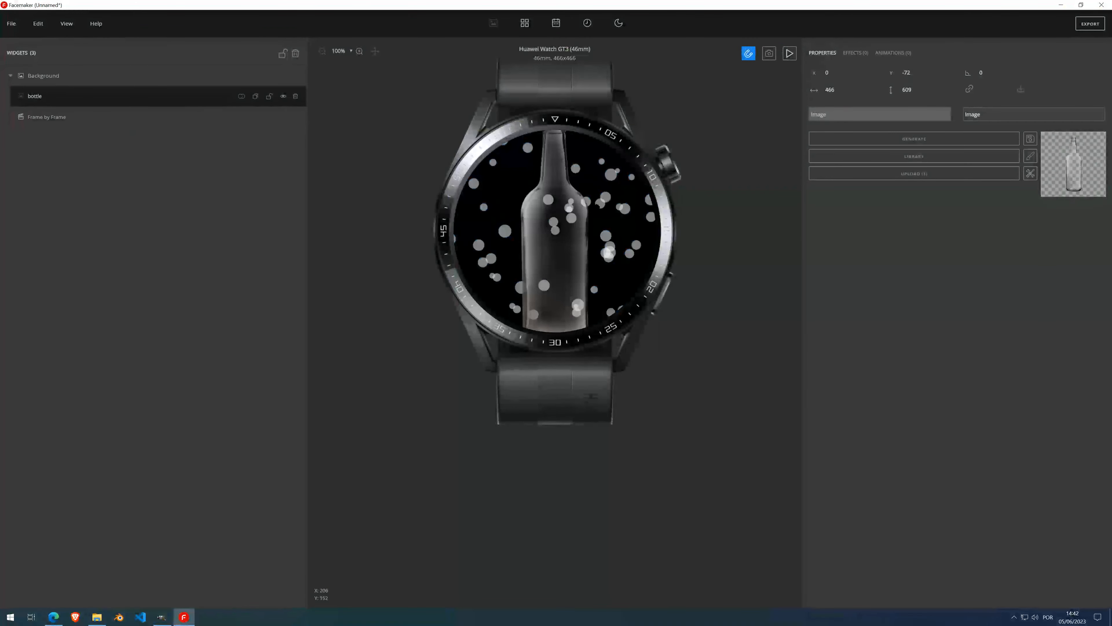
Set the bottle image's width to 250, place it centrally at about X 108, Y 58, and lock it
left_click(839, 92)
type("250")
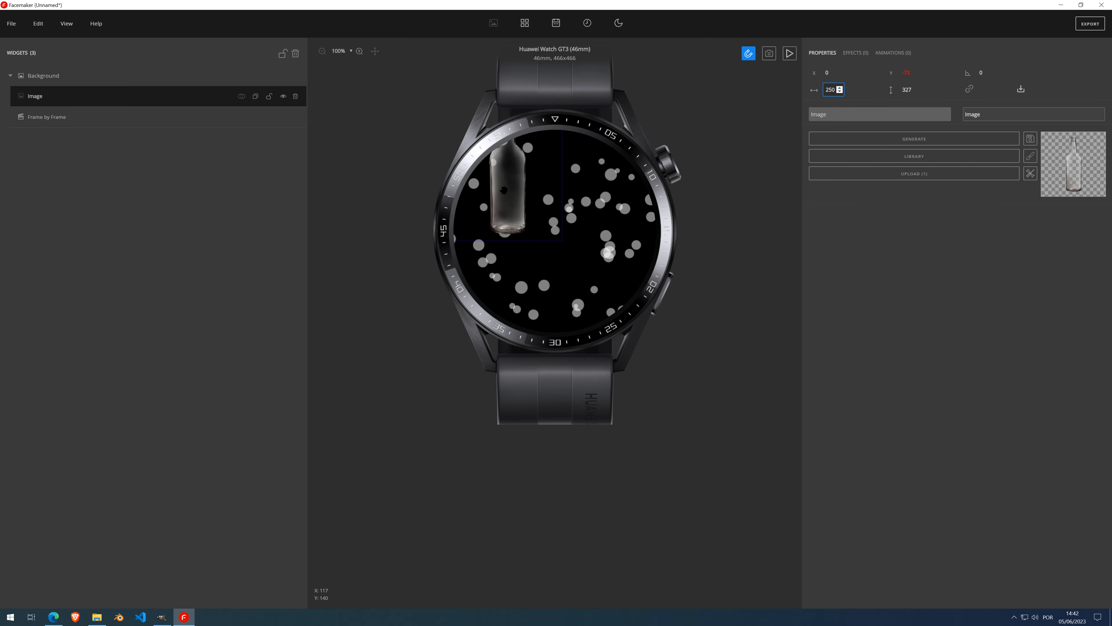
left_click_drag(503, 189, 554, 226)
left_click(270, 99)
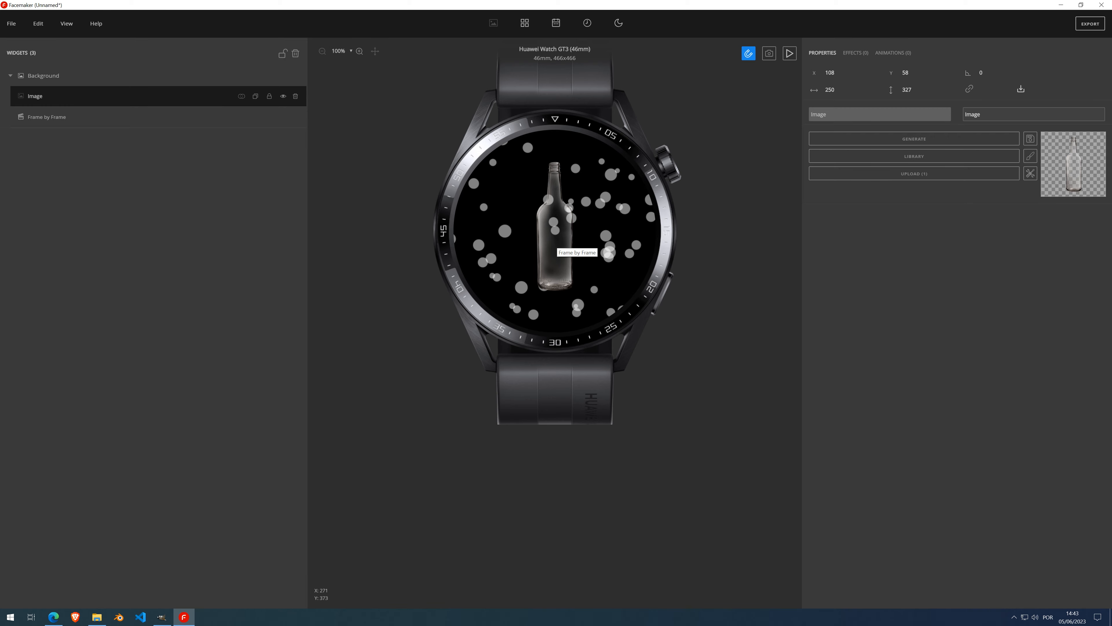
Set the Frame by Frame widget's width to 150 and place it over the bottle's lower part at about X 193, Y 219
left_click(74, 117)
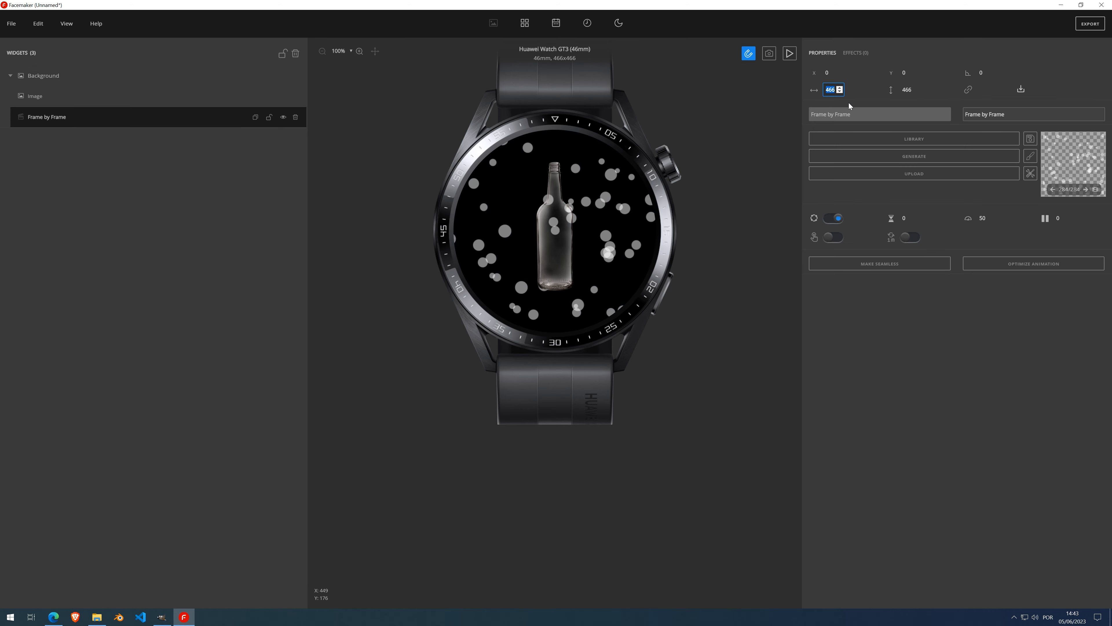
type("150")
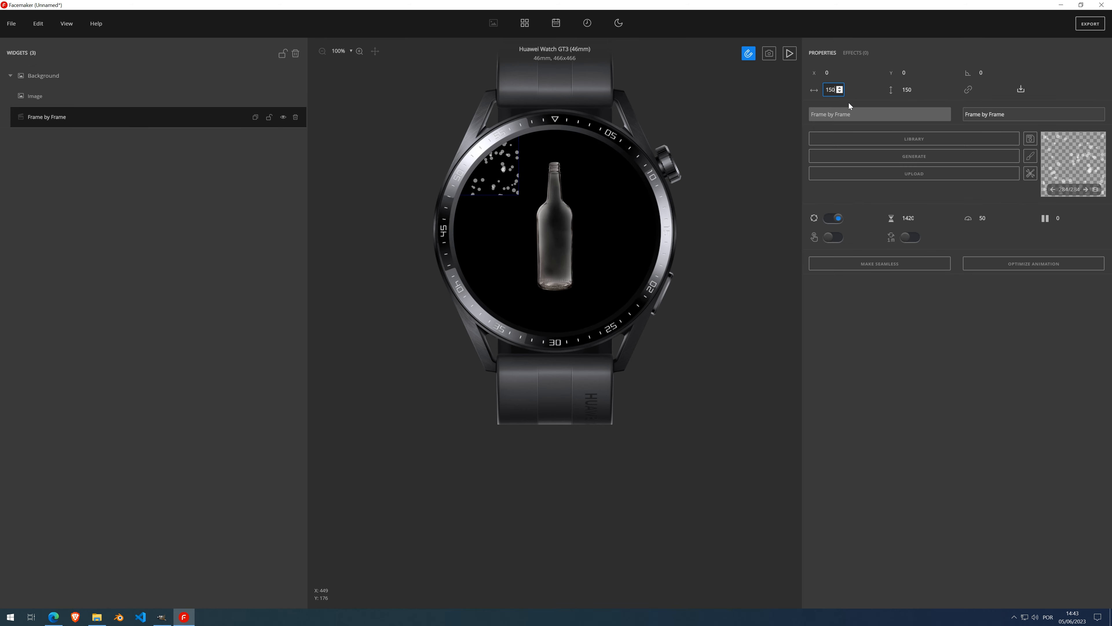
left_click_drag(486, 163, 570, 258)
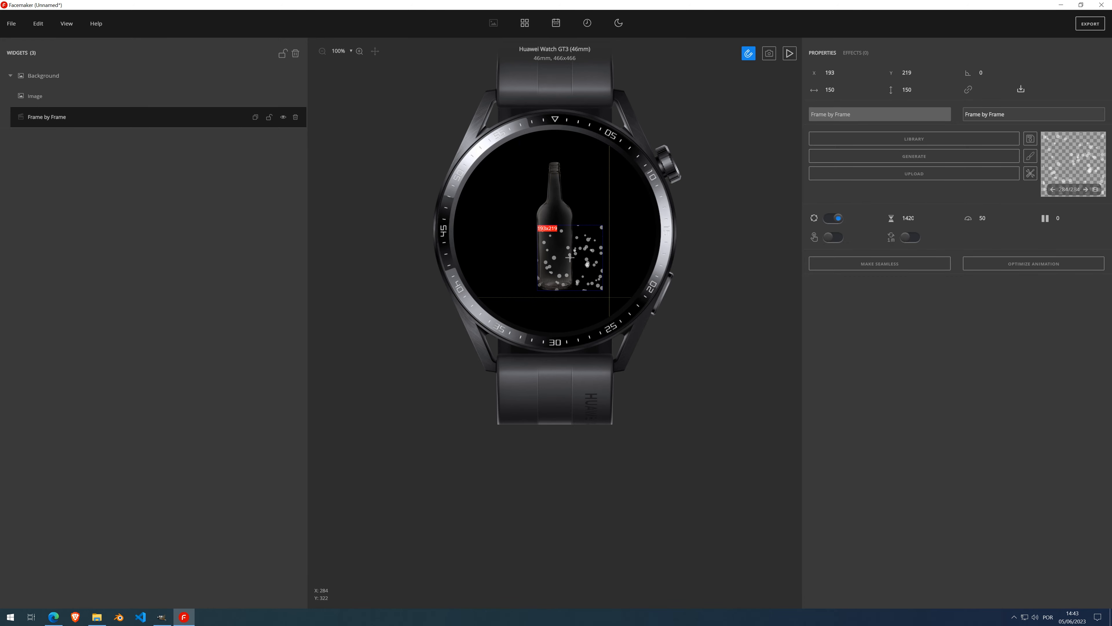
Unlink the Frame by Frame widget's proportions and set its width to 80 to fit the bottle
scroll(548, 242, "up", 5)
scroll(548, 242, "down", 2)
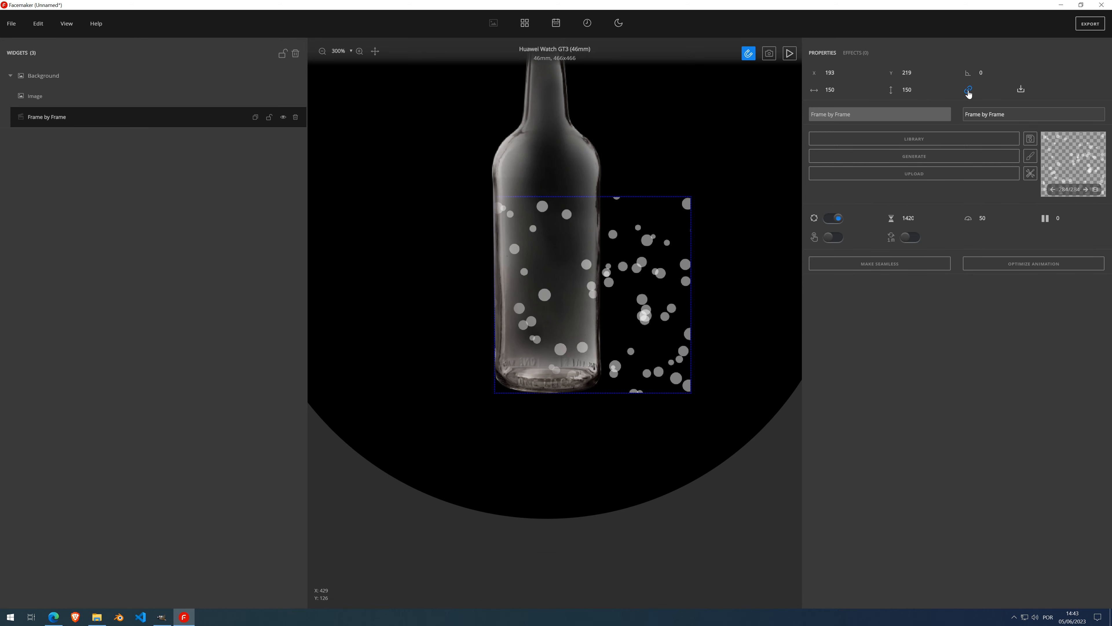
left_click(832, 90)
type("80")
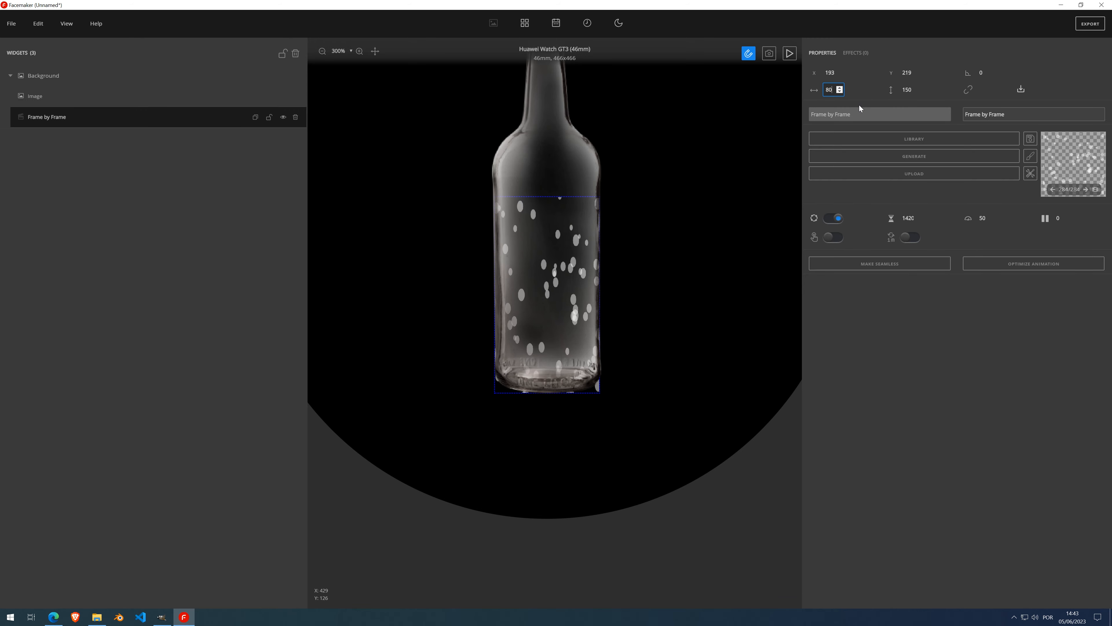
scroll(521, 288, "up", 3)
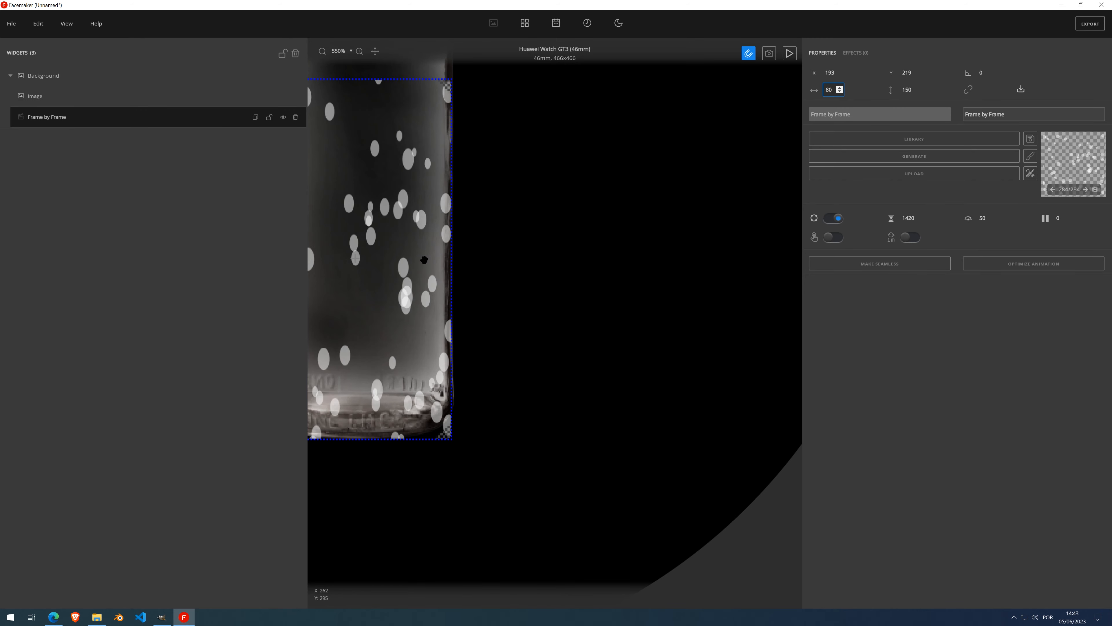
scroll(584, 234, "down", 2)
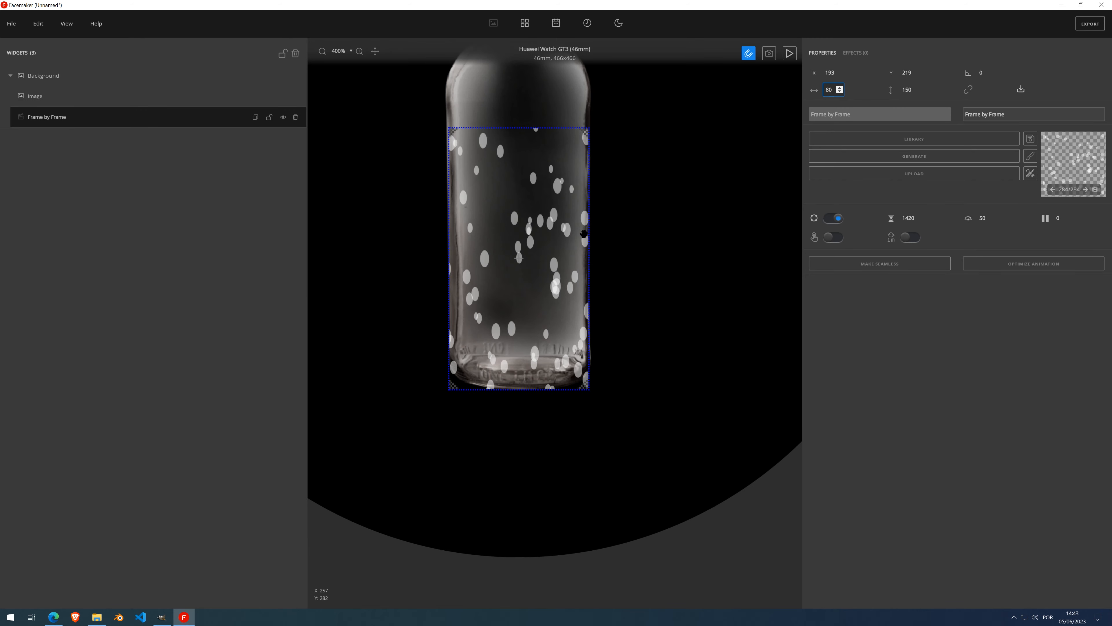
left_click(840, 92)
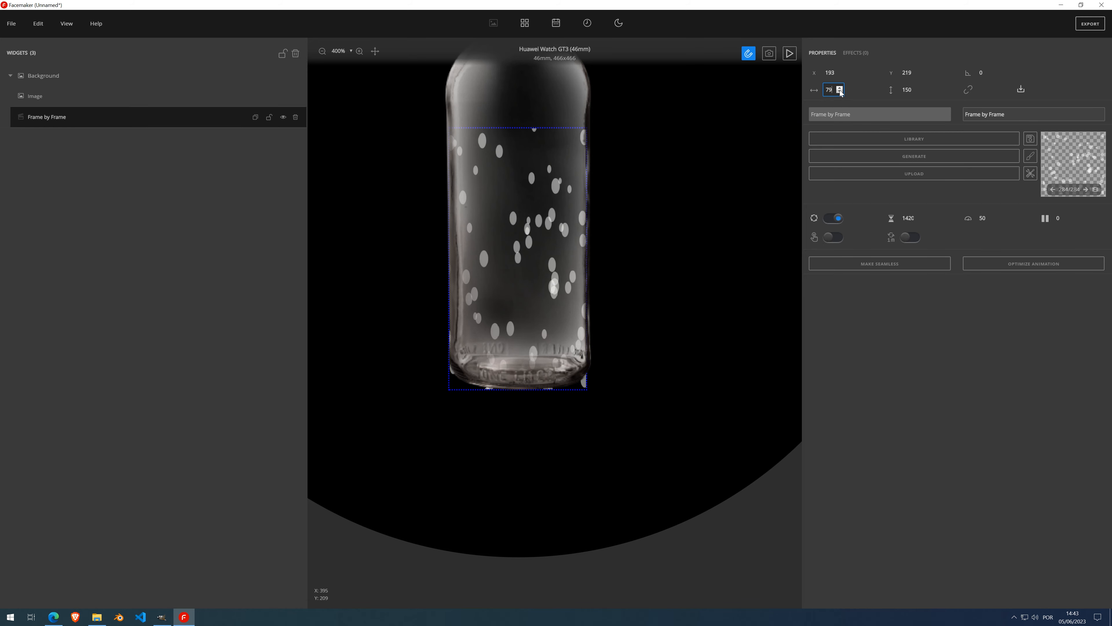
left_click(840, 88)
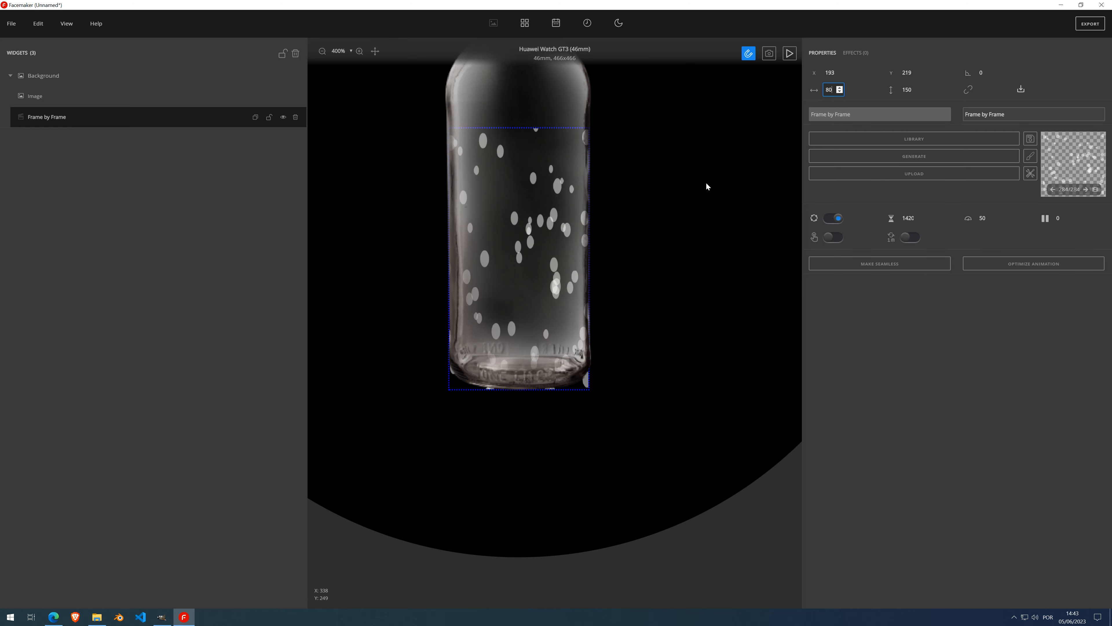
scroll(585, 186, "down", 3)
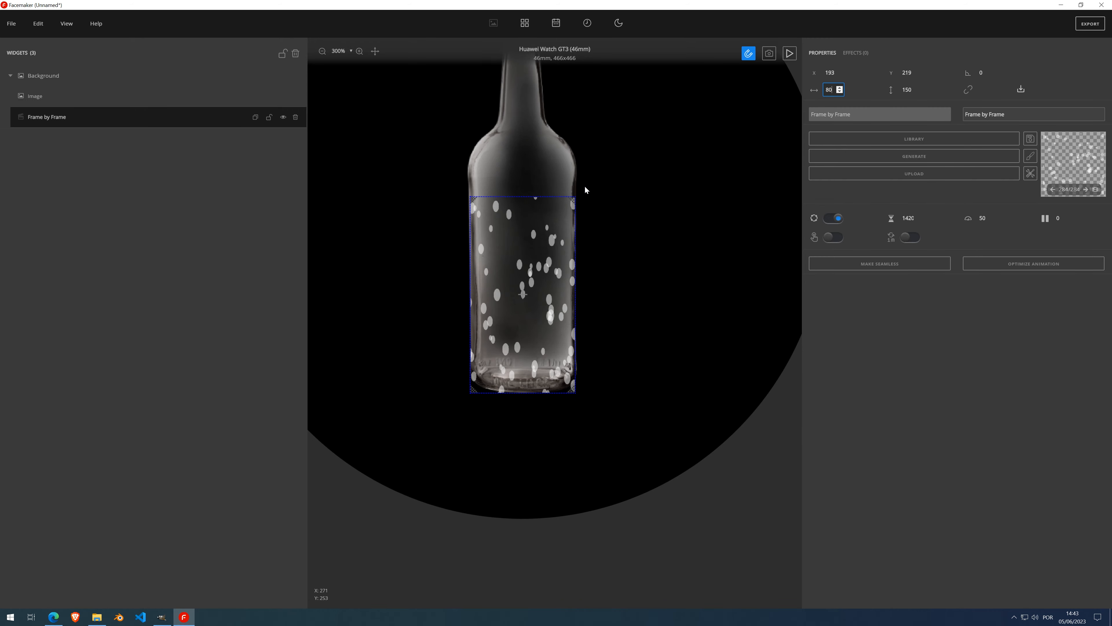
Set the Frame by Frame widget's vertical position to 187 and its height to 171
left_click(917, 75)
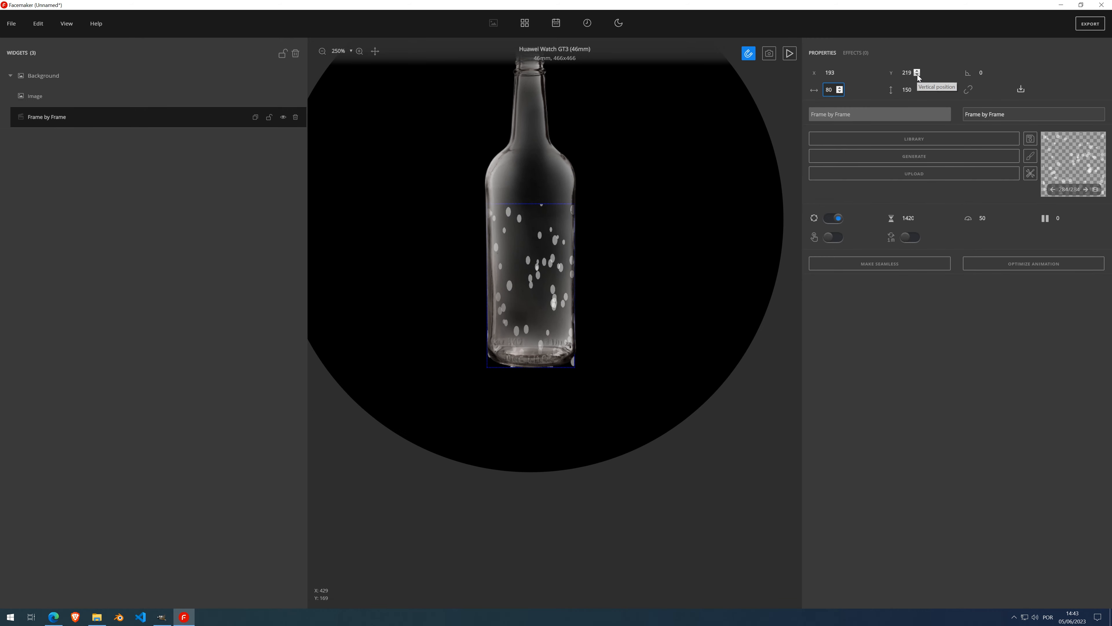
left_click_drag(917, 76, 918, 93)
left_click(917, 88)
left_click(918, 88)
left_click(917, 88)
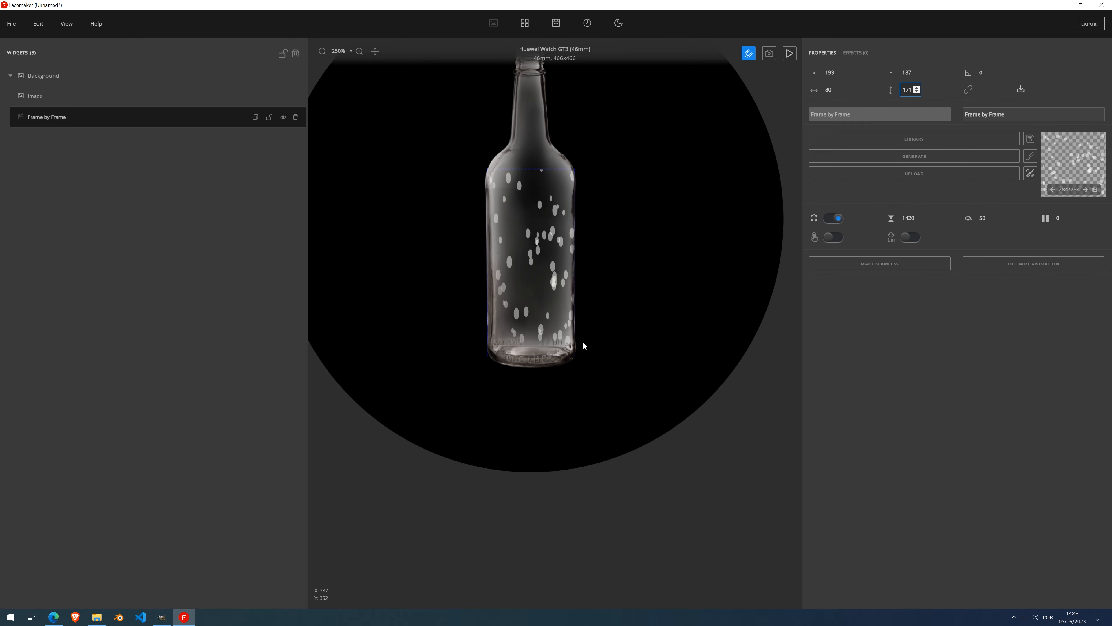
Regenerate the Frame by Frame animation with a circle particle size of 3, reducing the size to 2
scroll(582, 342, "down", 3)
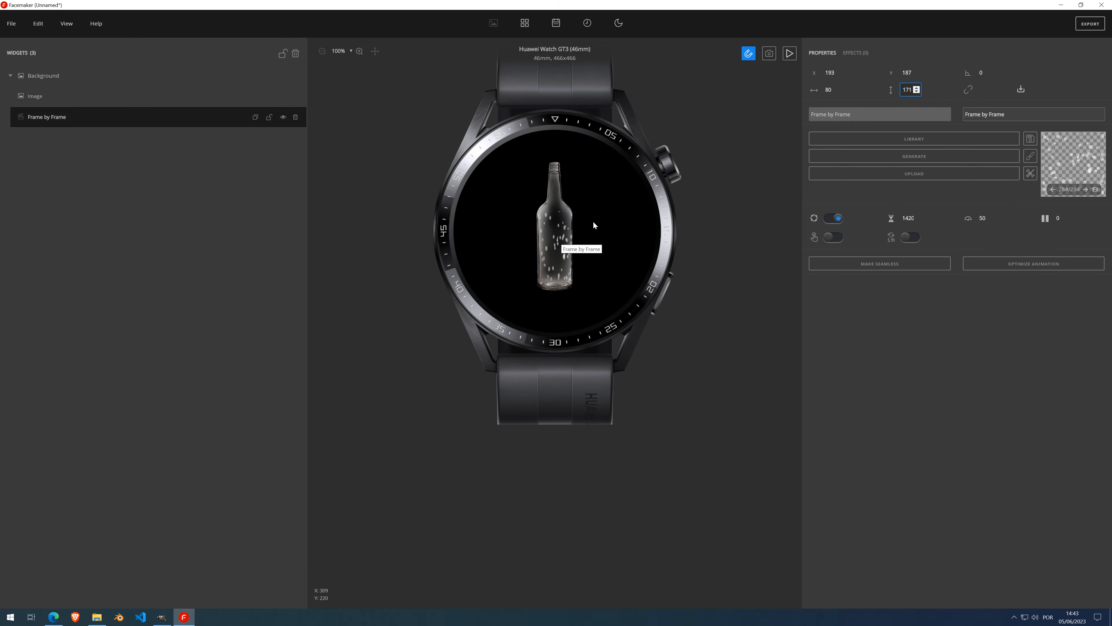
left_click(905, 157)
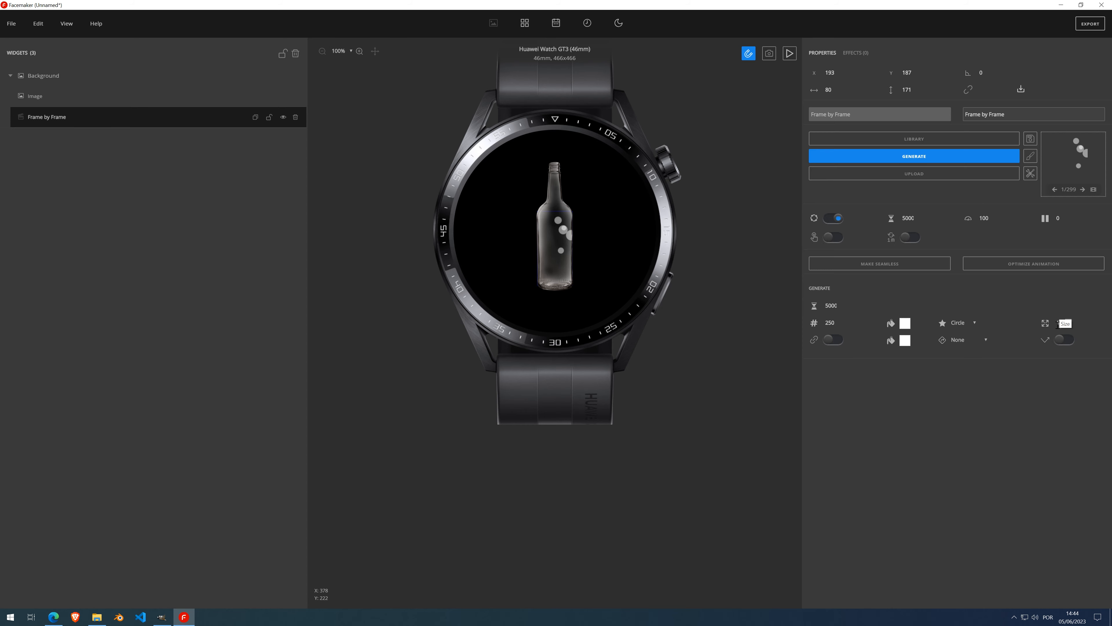
left_click(1059, 323)
type("3")
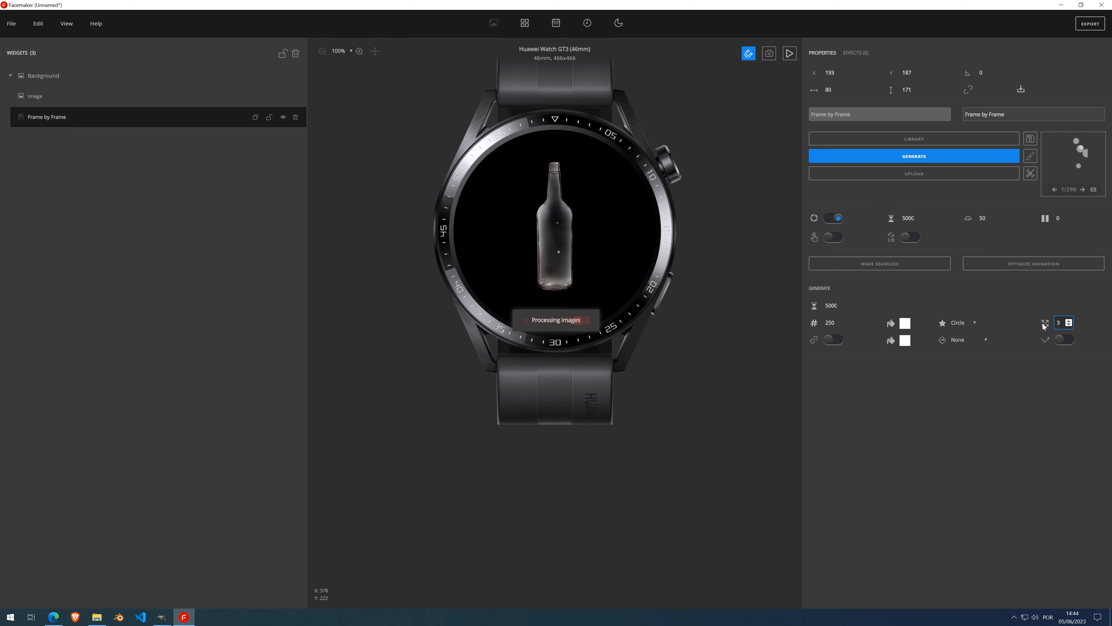
double_click(1064, 322)
type("2")
Set the generated particles' direction to Top and their number to 1000
left_click(964, 337)
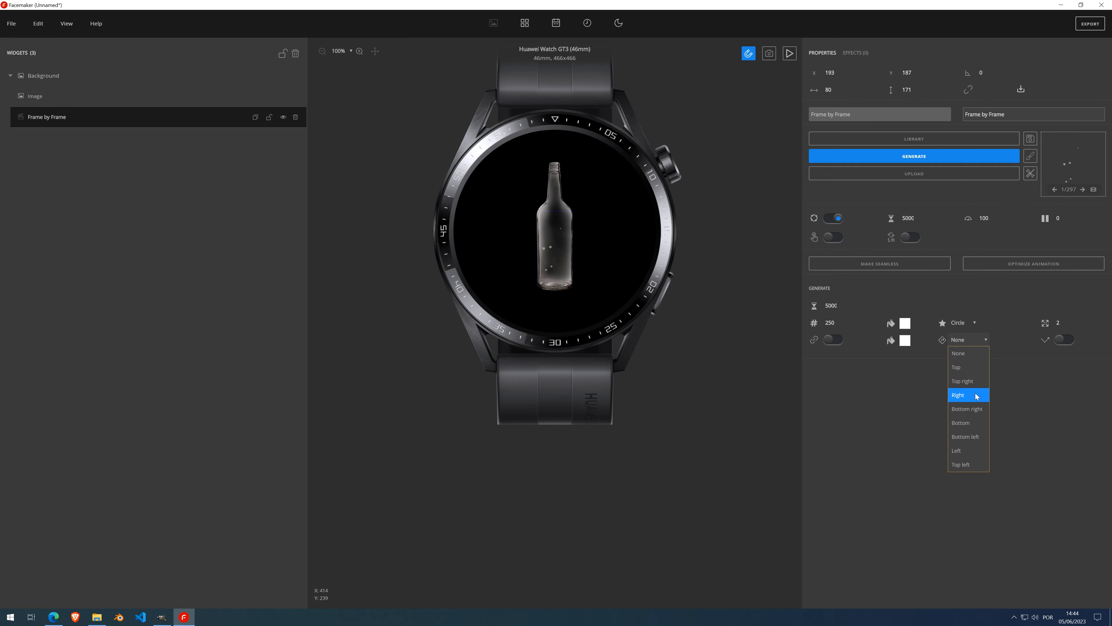
left_click(972, 369)
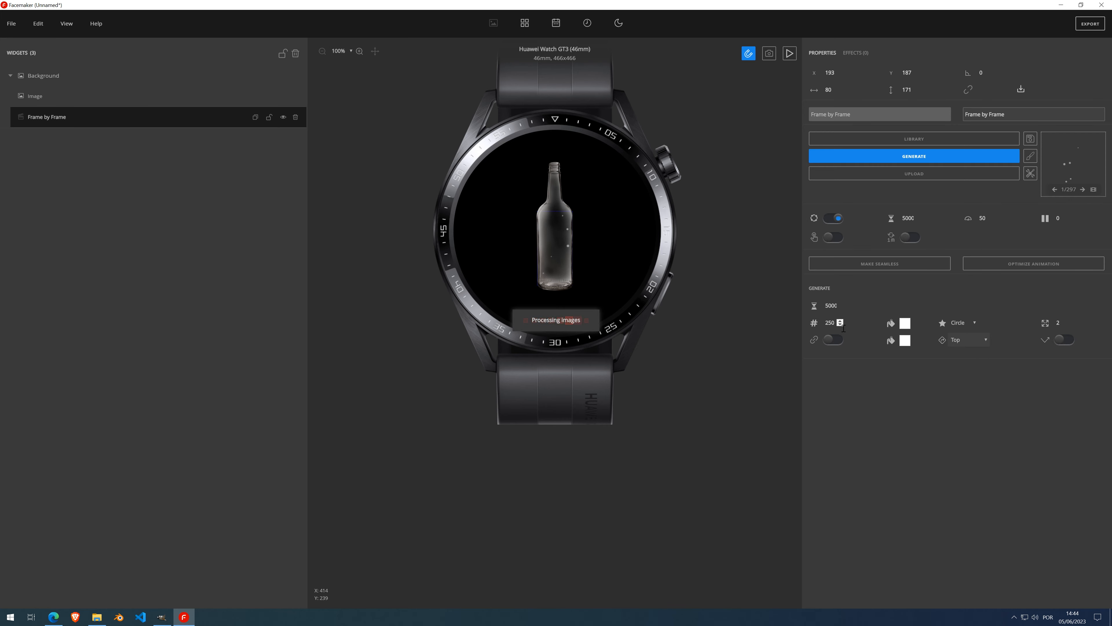
double_click(830, 323)
type("1000")
left_click(830, 403)
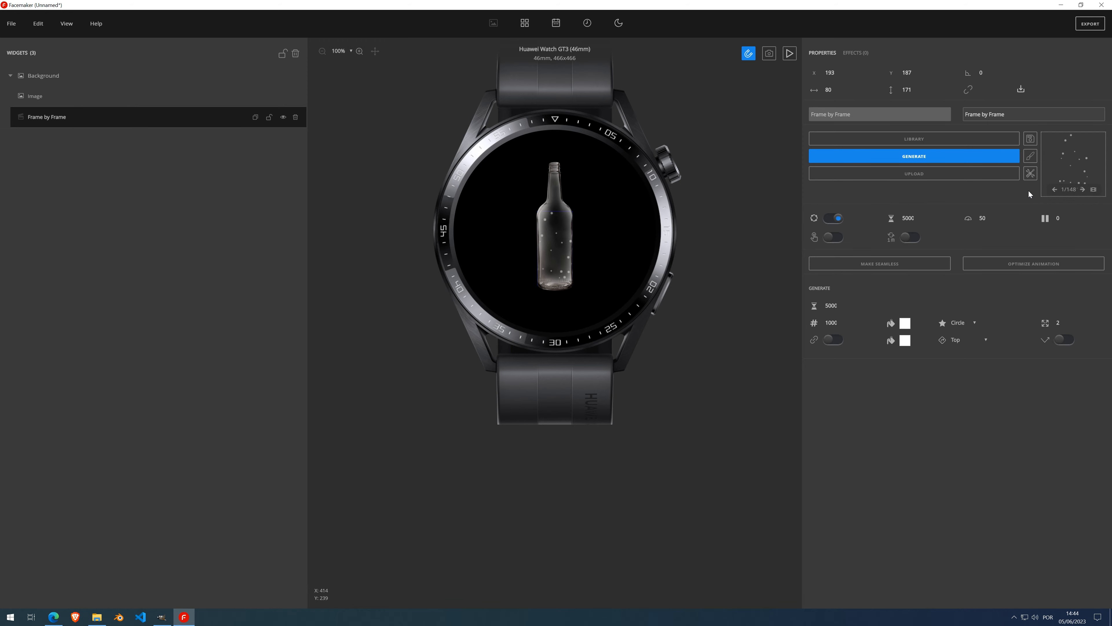
Examine the generated frames in the frame editor and close it without changes
left_click(1093, 189)
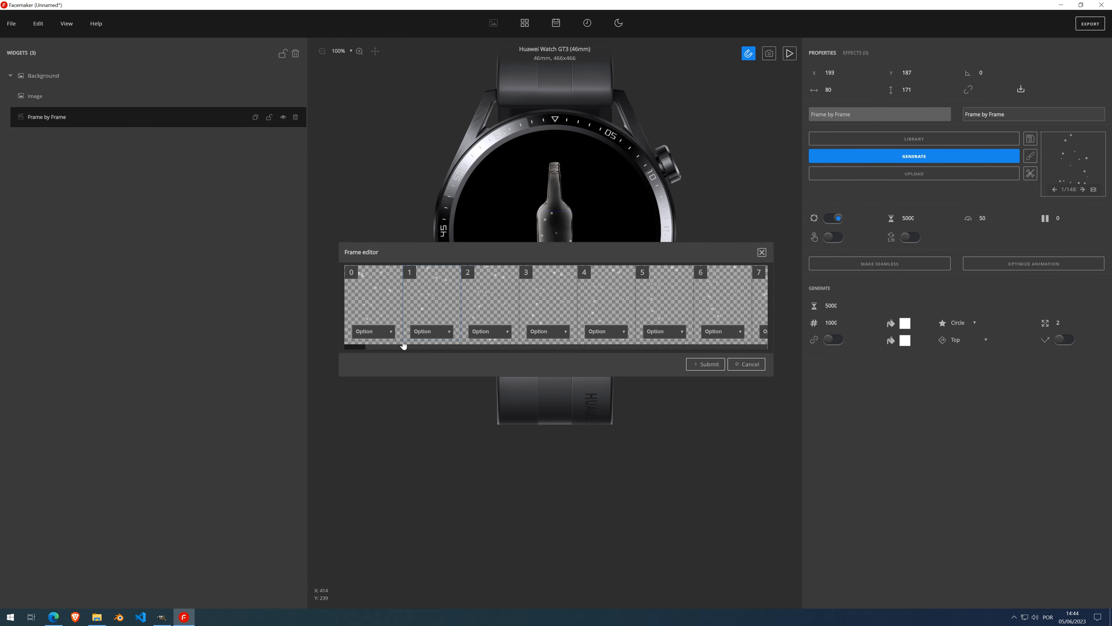
mouse_move(355, 346)
left_mouse_down()
mouse_move(765, 344)
mouse_move(360, 349)
left_mouse_up()
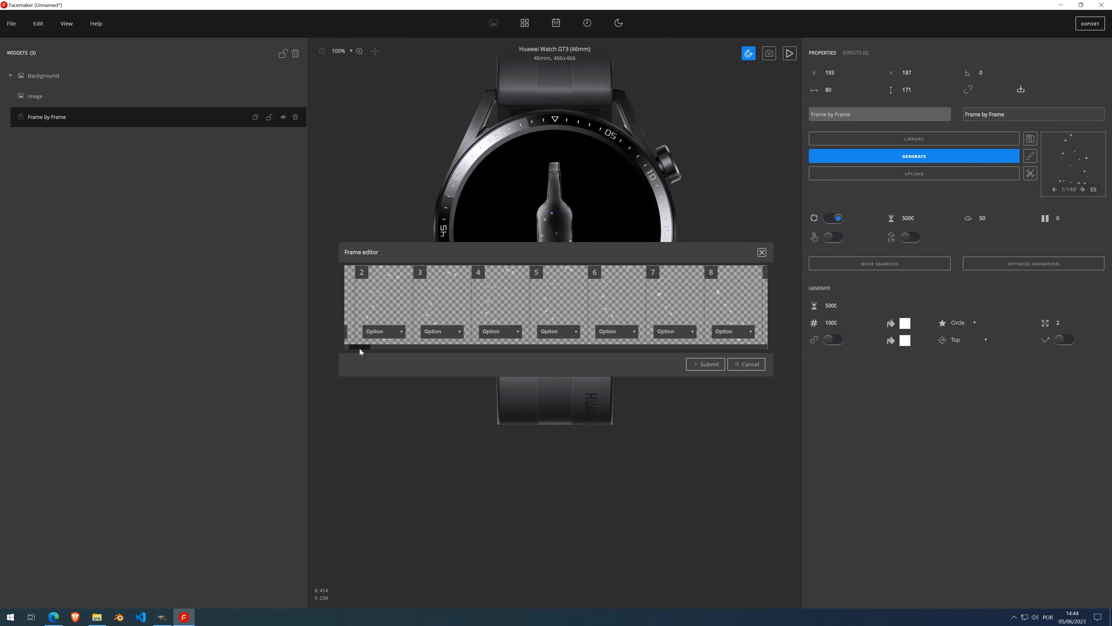
left_click(762, 253)
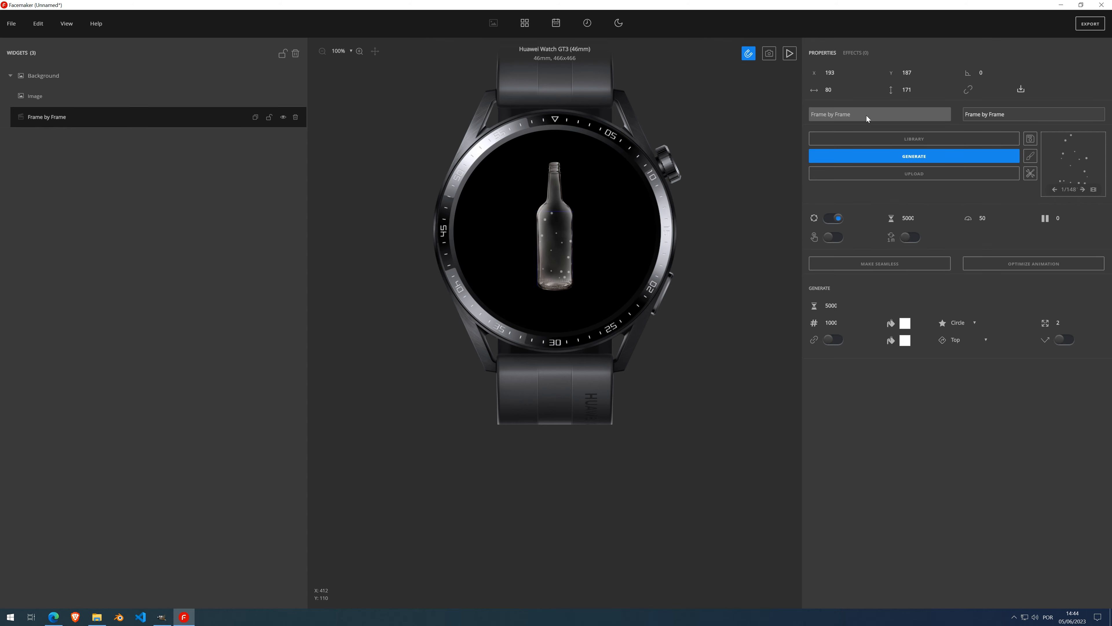
Close the generator options and preview the animation with looping on and with looping off, leaving looping on
left_click(907, 159)
left_click(790, 55)
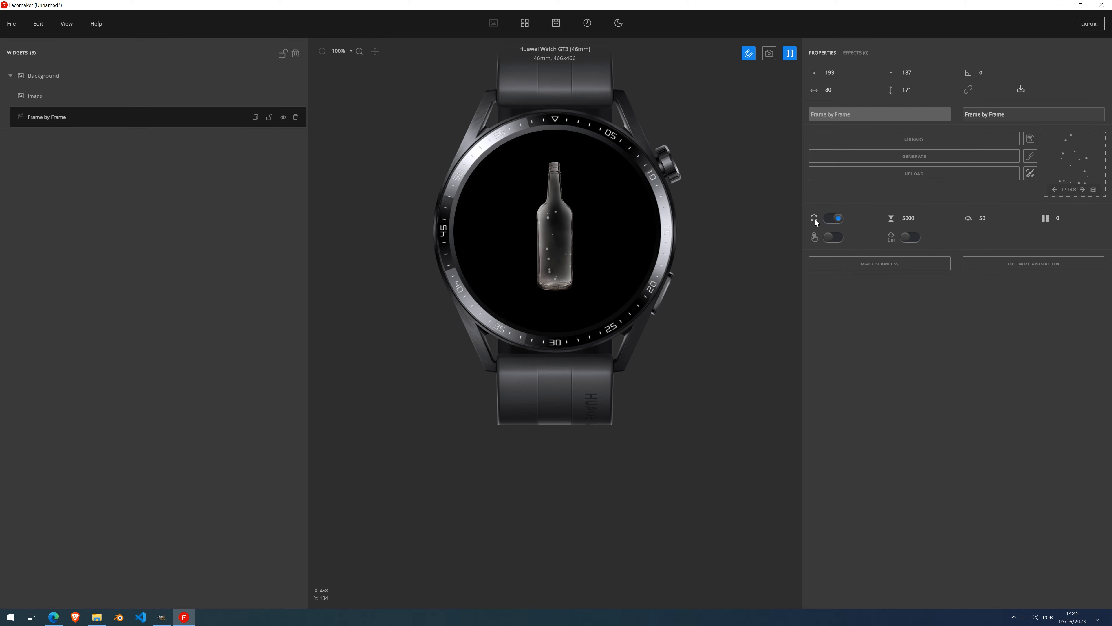
left_click(792, 55)
left_click(837, 218)
left_click(791, 53)
left_click(832, 219)
left_click(789, 53)
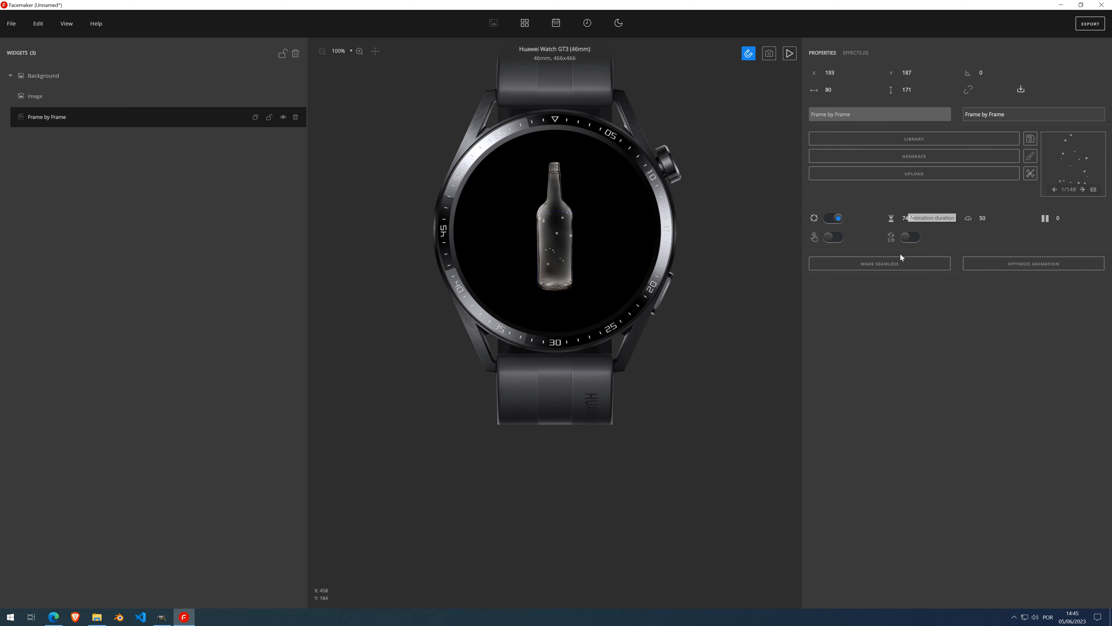
Try a frame speed of 100 for the animation, return it to 50 and start the preview
double_click(985, 218)
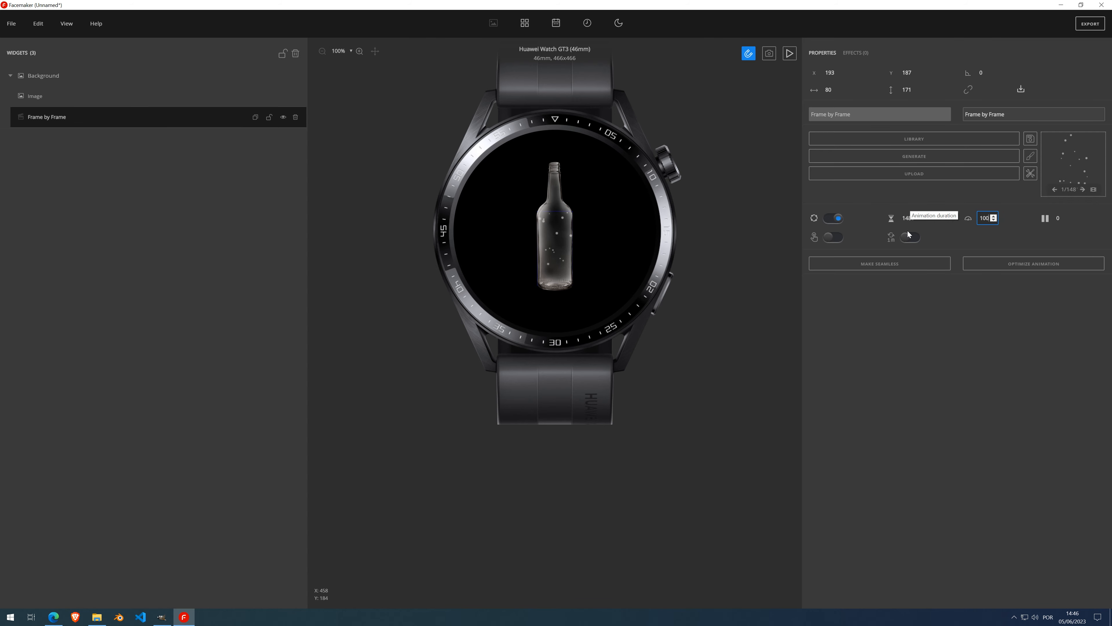
left_click(914, 221)
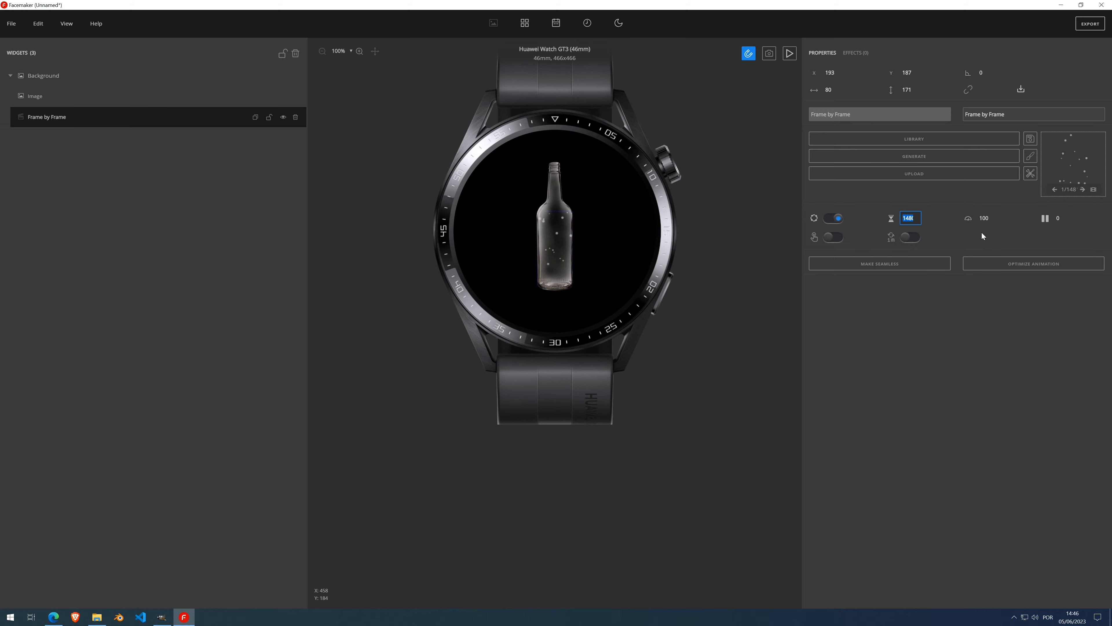
left_click(986, 222)
left_click(789, 54)
Try frame speeds of 25 and 100 for the animation, restore 50 and stop the preview
left_click(985, 219)
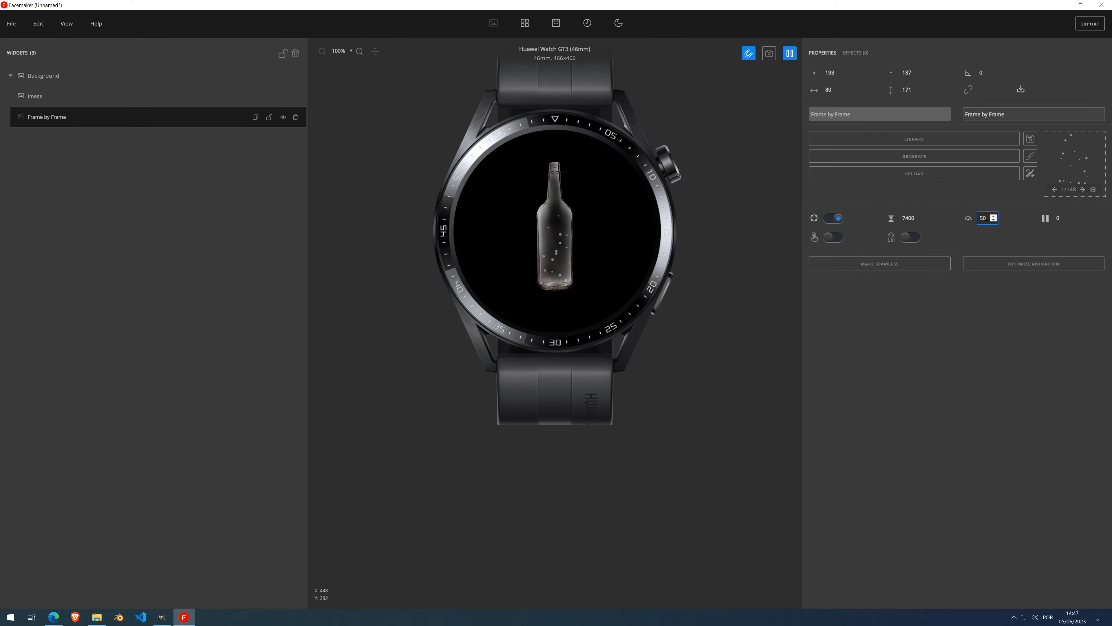
left_click_drag(986, 217, 976, 220)
type("25")
left_click(999, 281)
left_click(979, 221)
type("100")
double_click(988, 218)
left_click(979, 318)
left_click(790, 53)
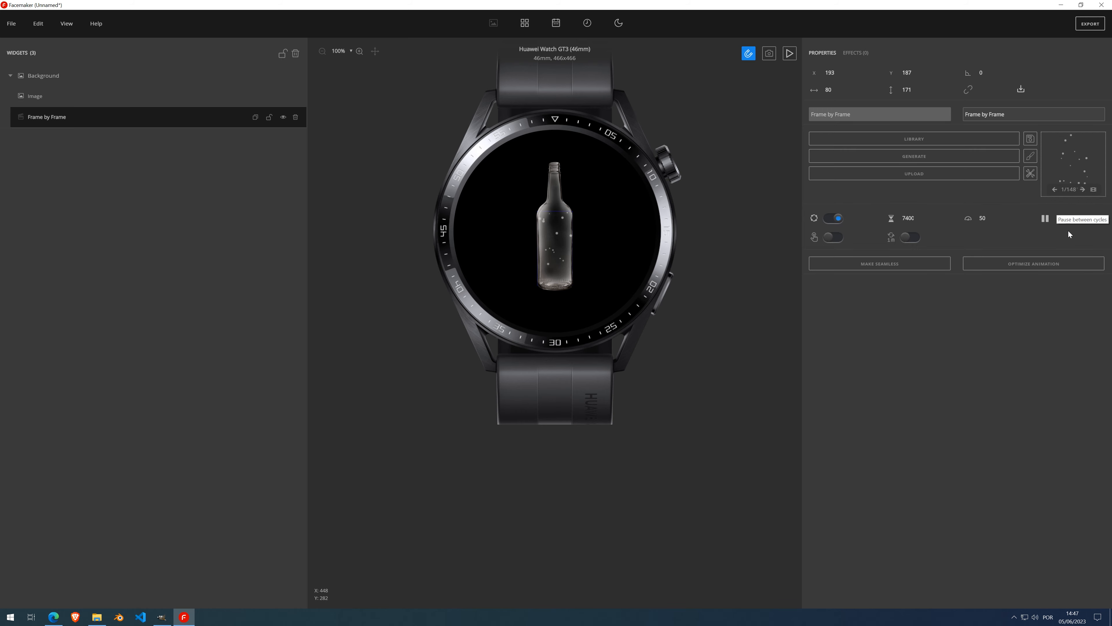
Preview the animation with a pause between cycles of 500 and reset the pause to 0
left_click(1062, 218)
left_click(789, 54)
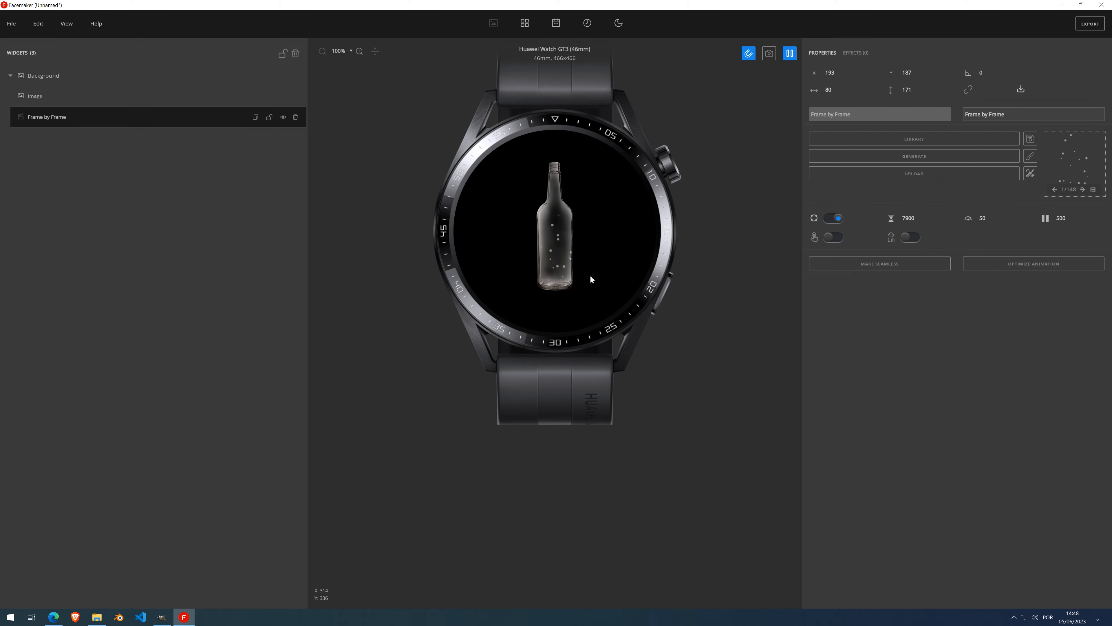
left_click(793, 54)
left_click(1064, 218)
type("0")
key("Return")
Turn looping off and compare the animation's first and last frames in the frame editor
left_click(832, 220)
left_click(1093, 189)
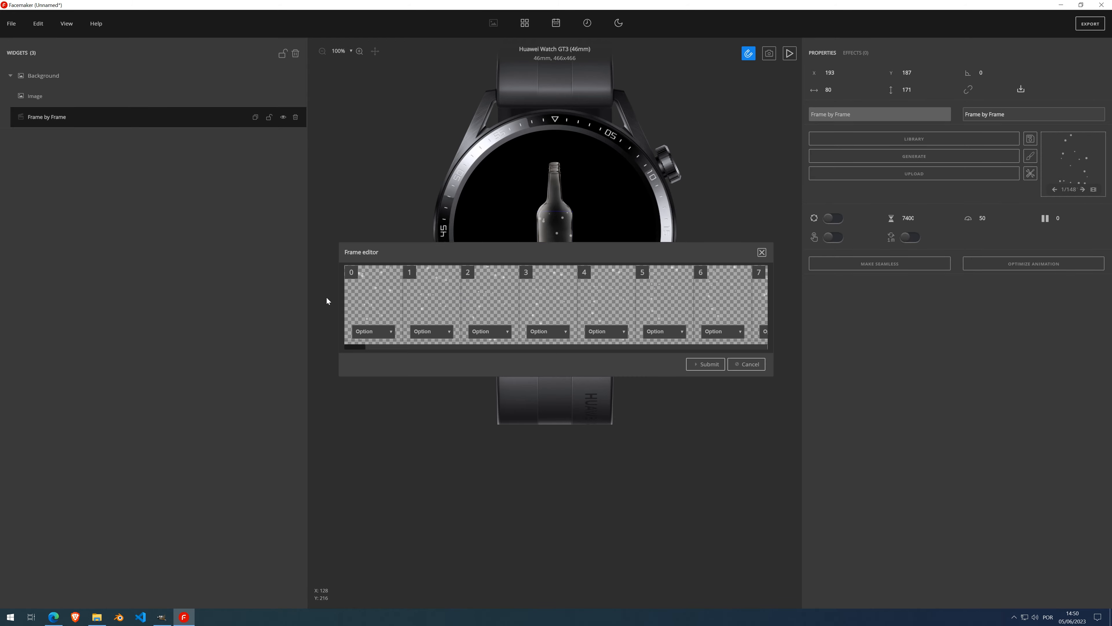
left_click_drag(352, 345, 765, 350)
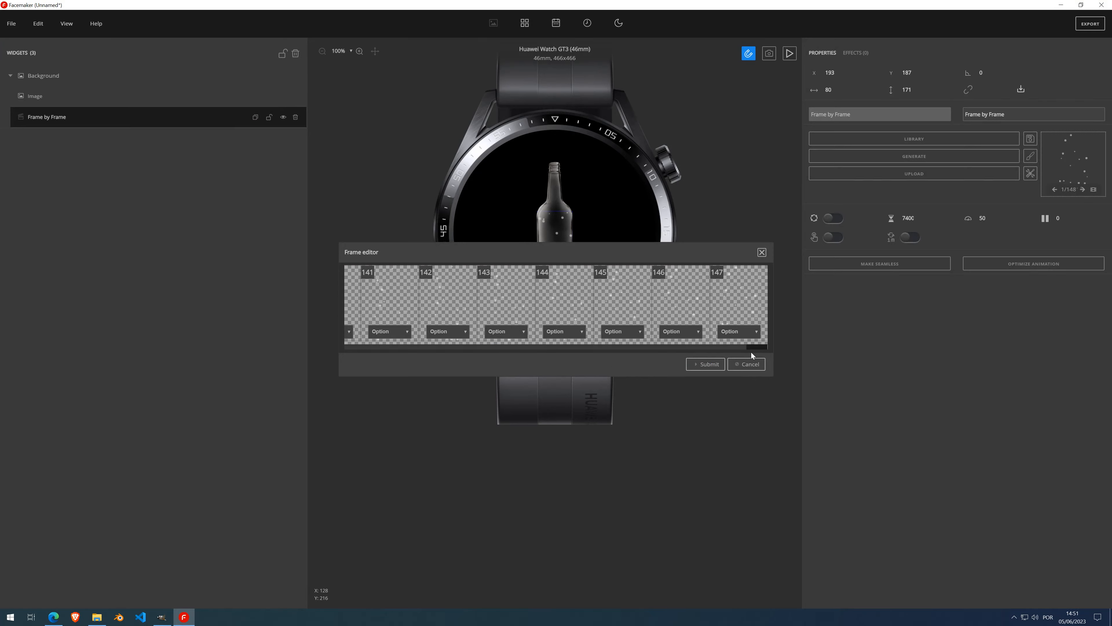
left_click_drag(751, 347, 347, 343)
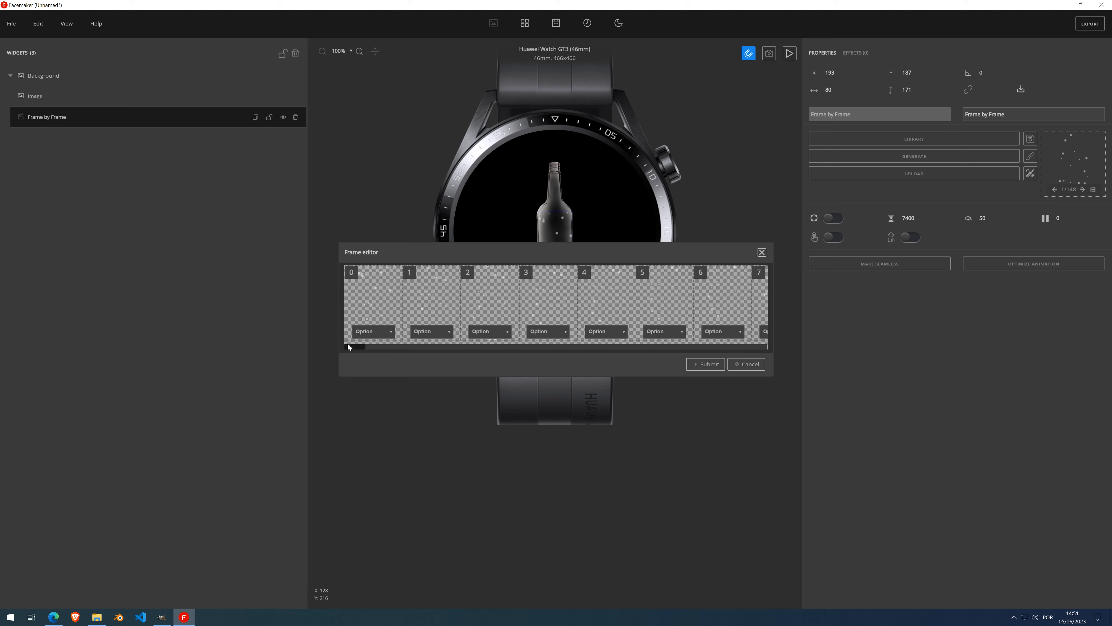
left_click(763, 253)
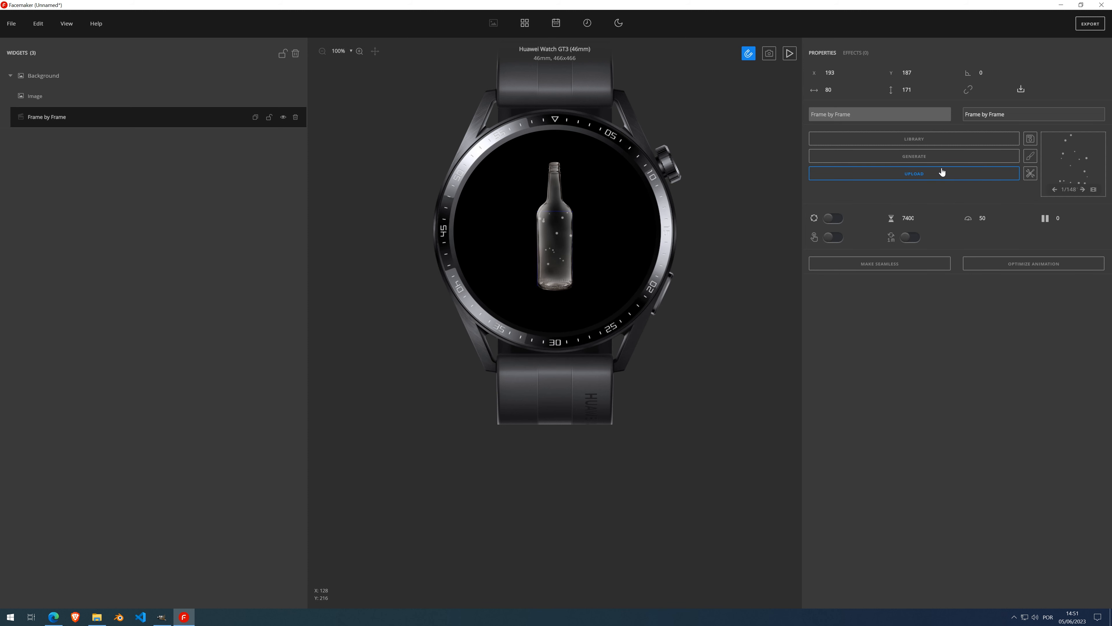
Optimize the animation by removing every other frame and preview it
left_click(1031, 270)
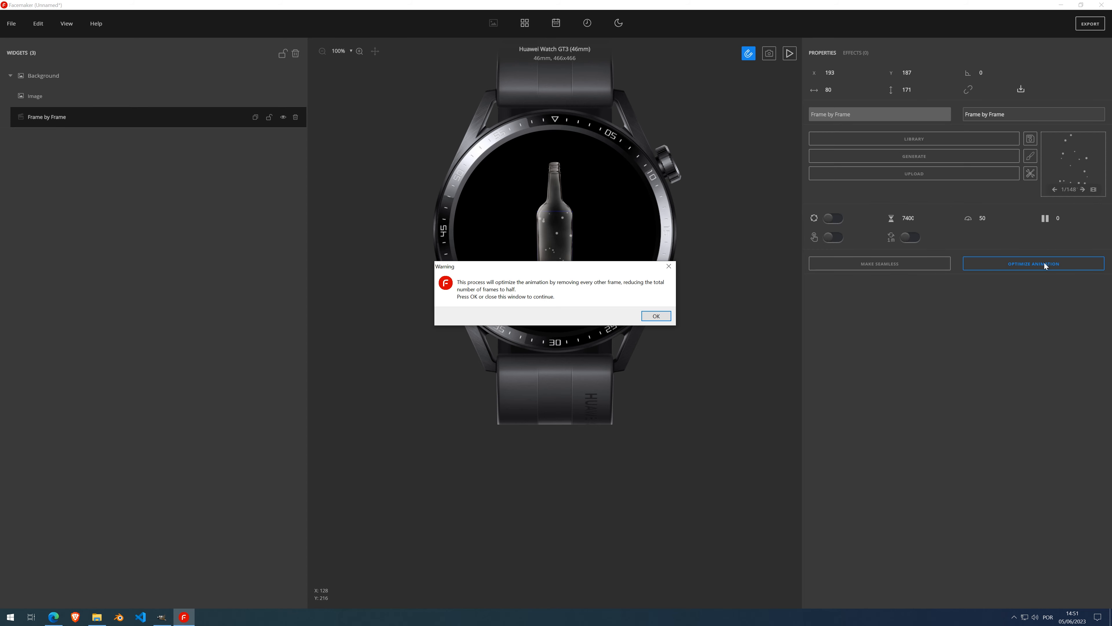
left_click(656, 316)
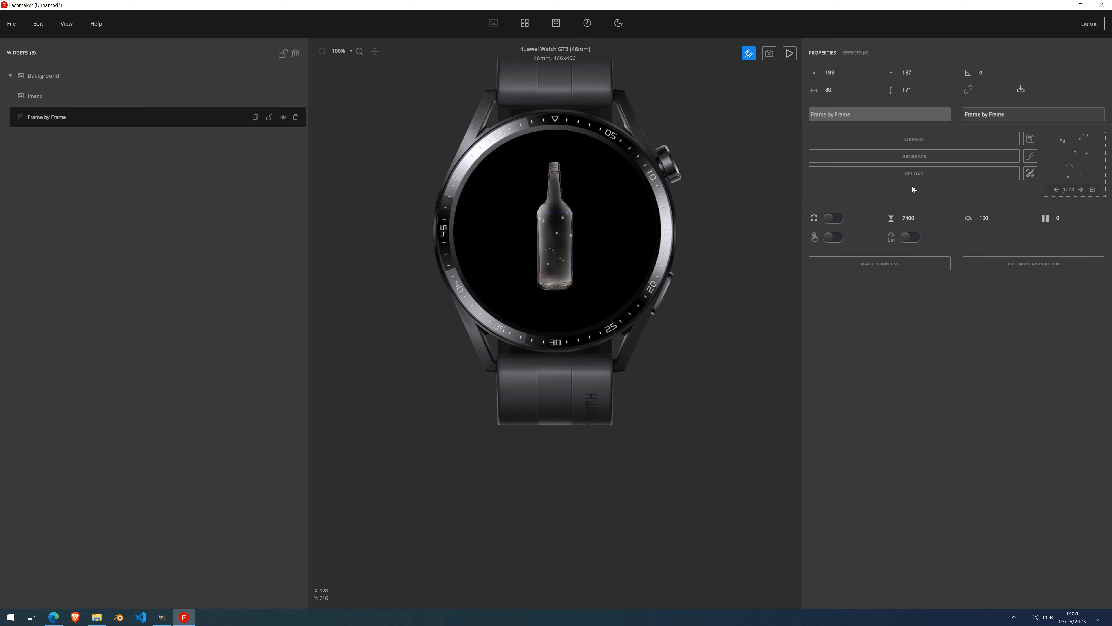
left_click(789, 53)
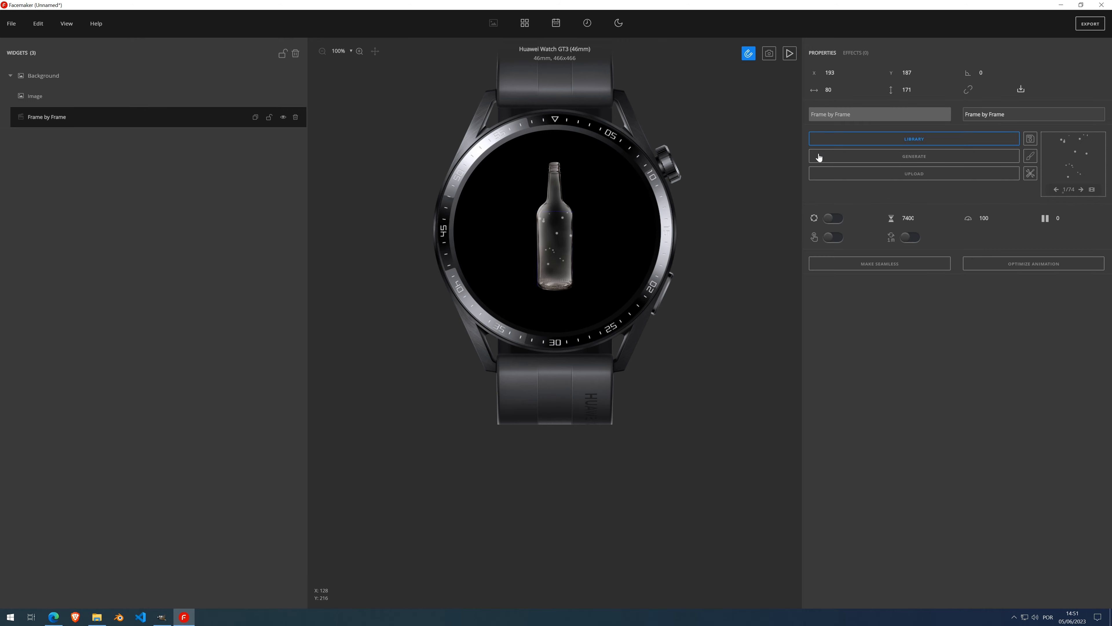
Turn looping back on, set the frame speed to 200 and preview the animation
left_click(833, 217)
double_click(981, 219)
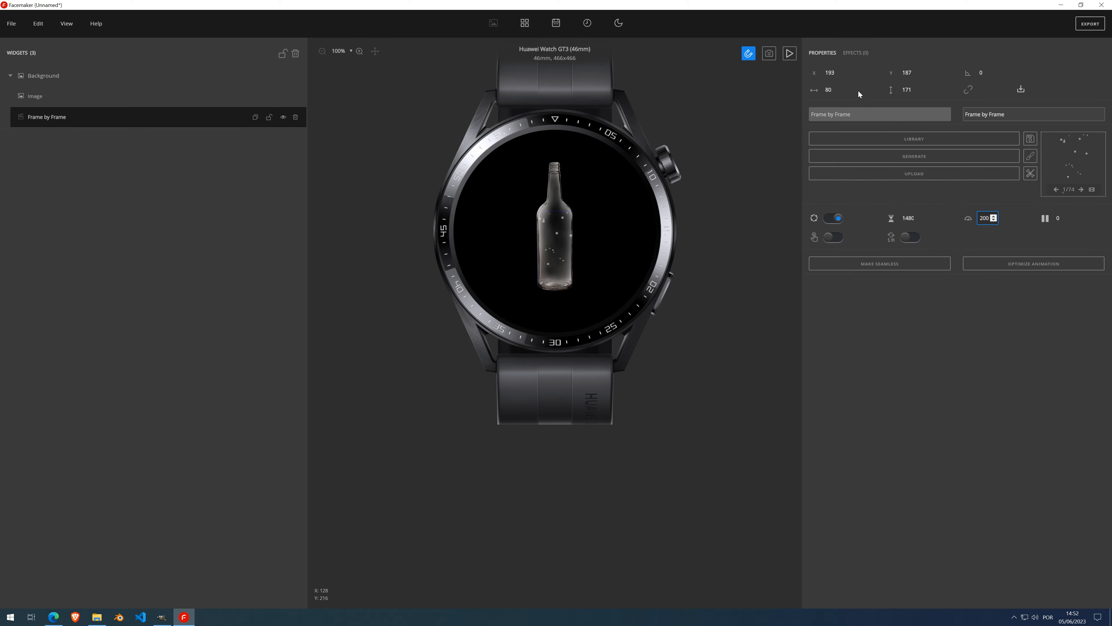
left_click(790, 55)
left_click(792, 56)
Set the frame speed to 50 and preview the animation
type("50")
left_click(984, 329)
left_click(790, 53)
left_click(789, 53)
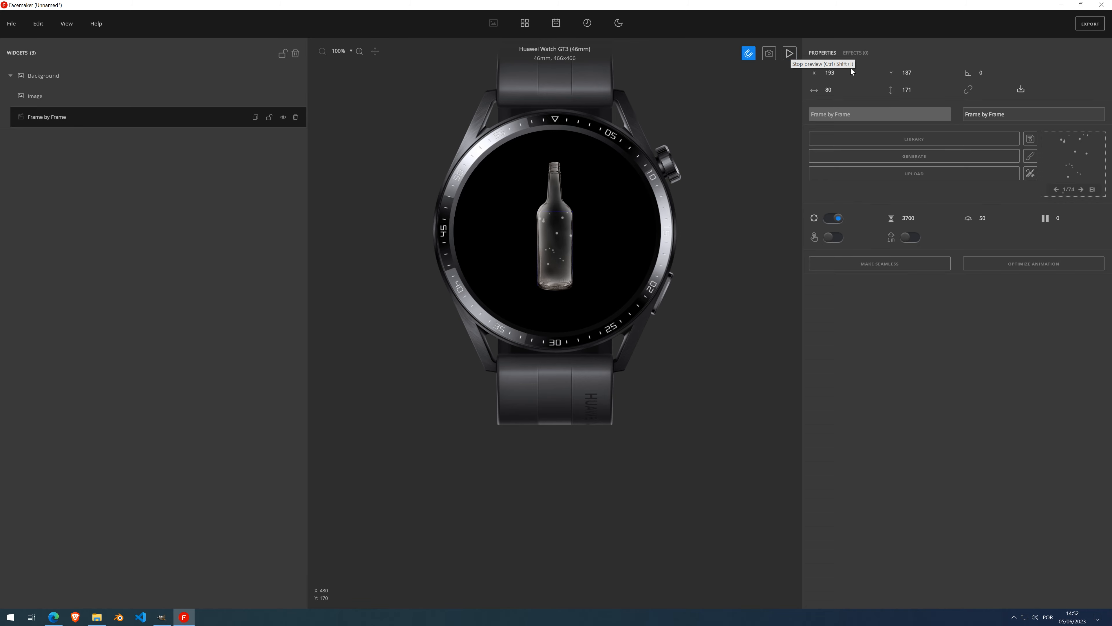
Optimize the animation a second time, halving its frames again, and preview it at a frame speed of 100
left_click(1032, 264)
left_click(652, 315)
left_click(789, 55)
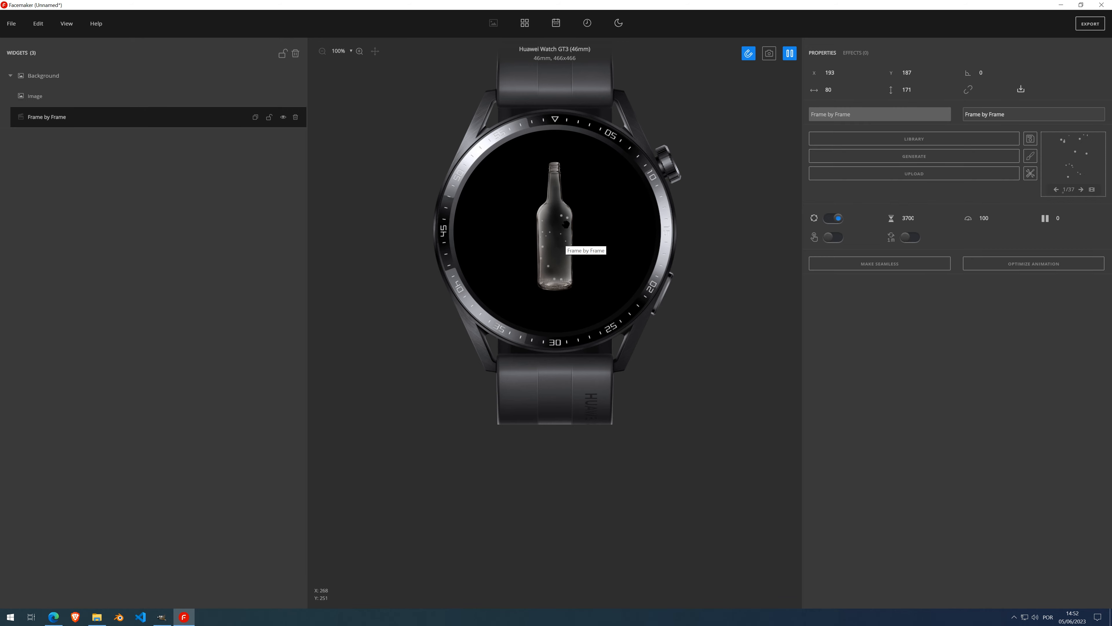
left_click(790, 55)
left_click(985, 218)
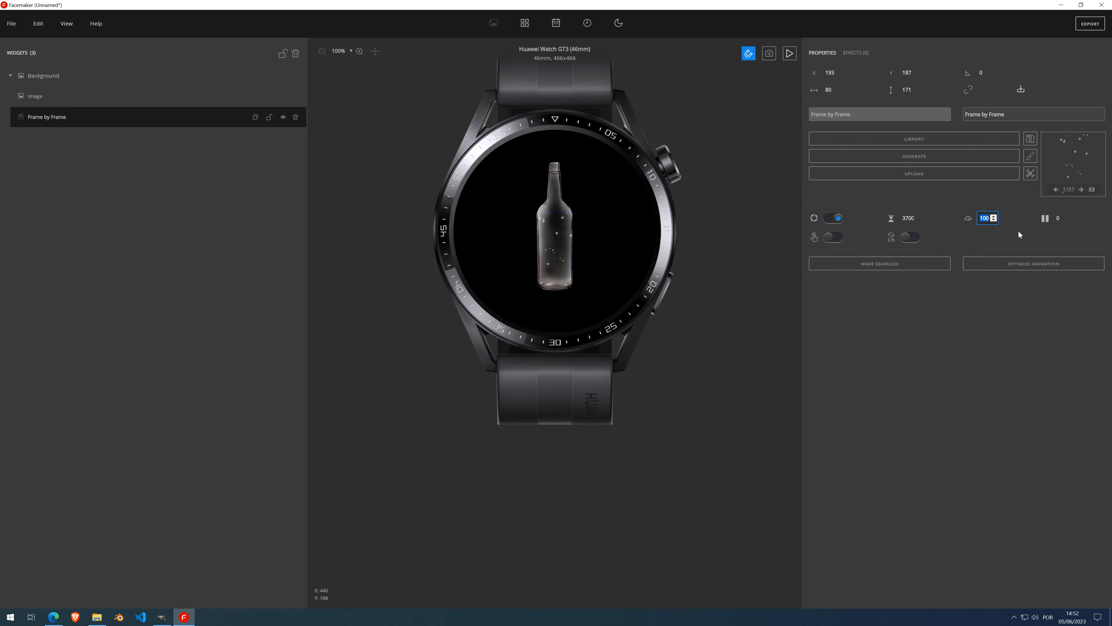
left_click(790, 53)
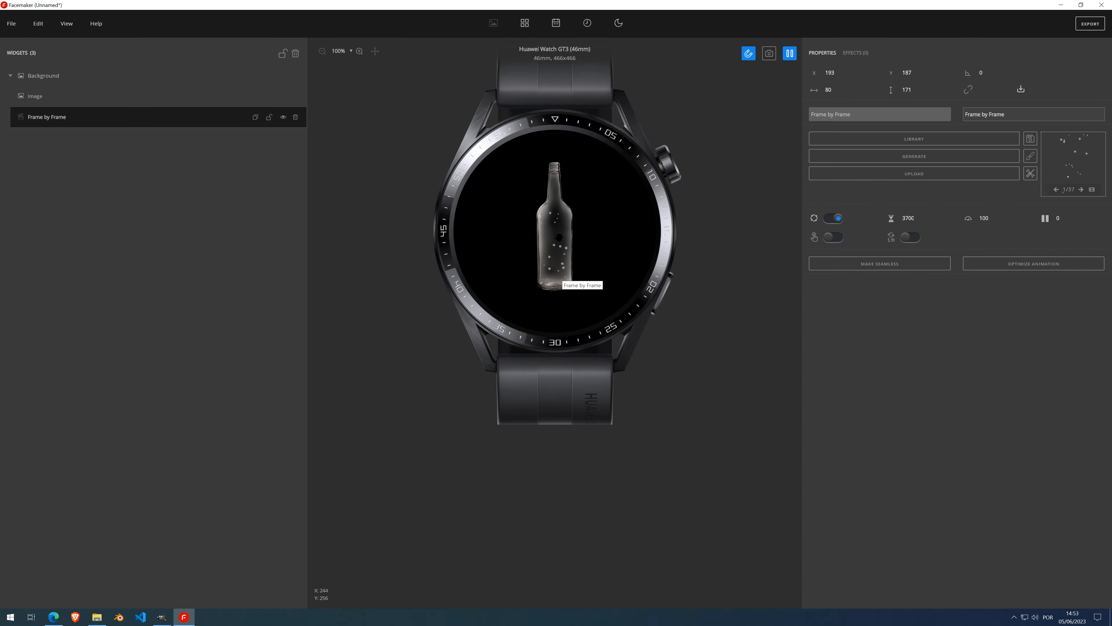
left_click(790, 53)
Set the twice-optimized animation's frame speed to 200 and preview it
double_click(988, 220)
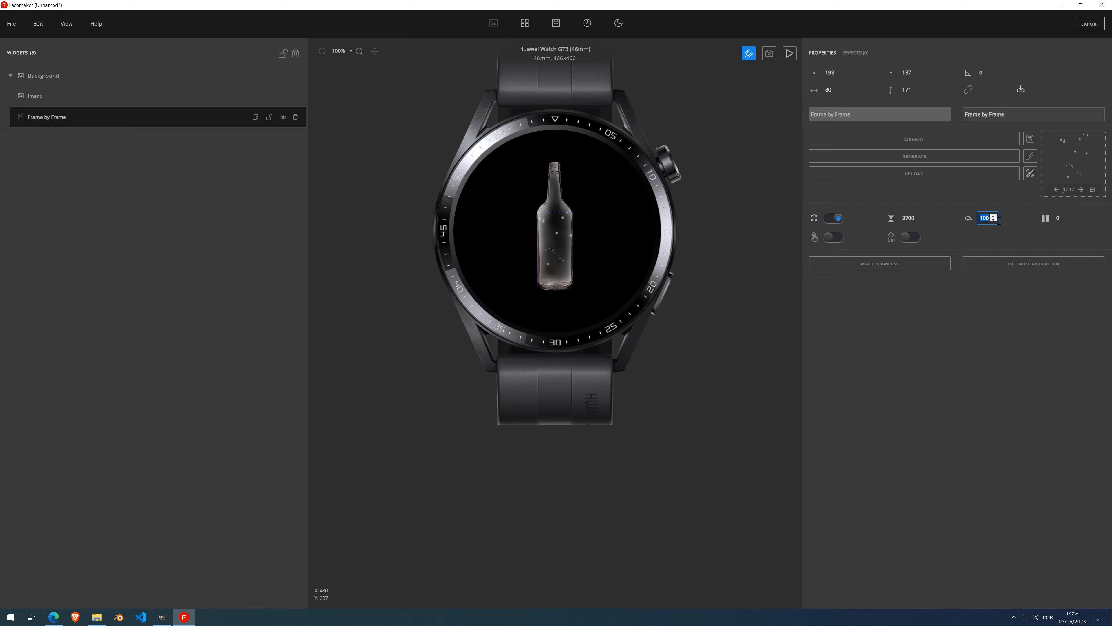
type("200")
left_click(789, 53)
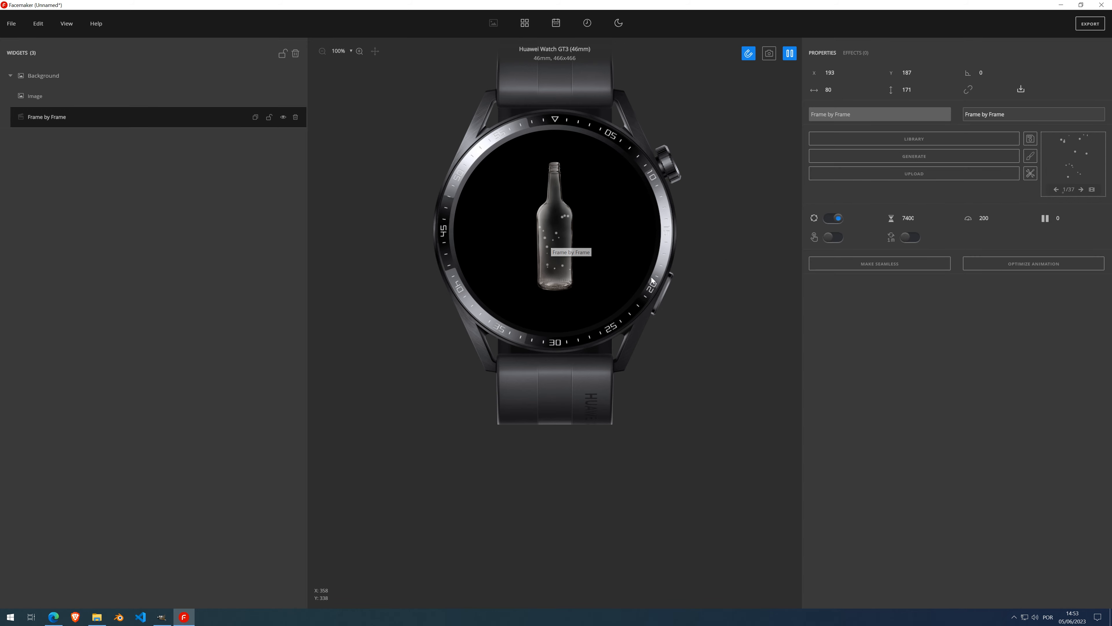
left_click(790, 54)
left_click(789, 55)
left_click(790, 56)
Apply Make Seamless to the animation twice, appending its reversed frames each time, and start the preview
left_click(893, 263)
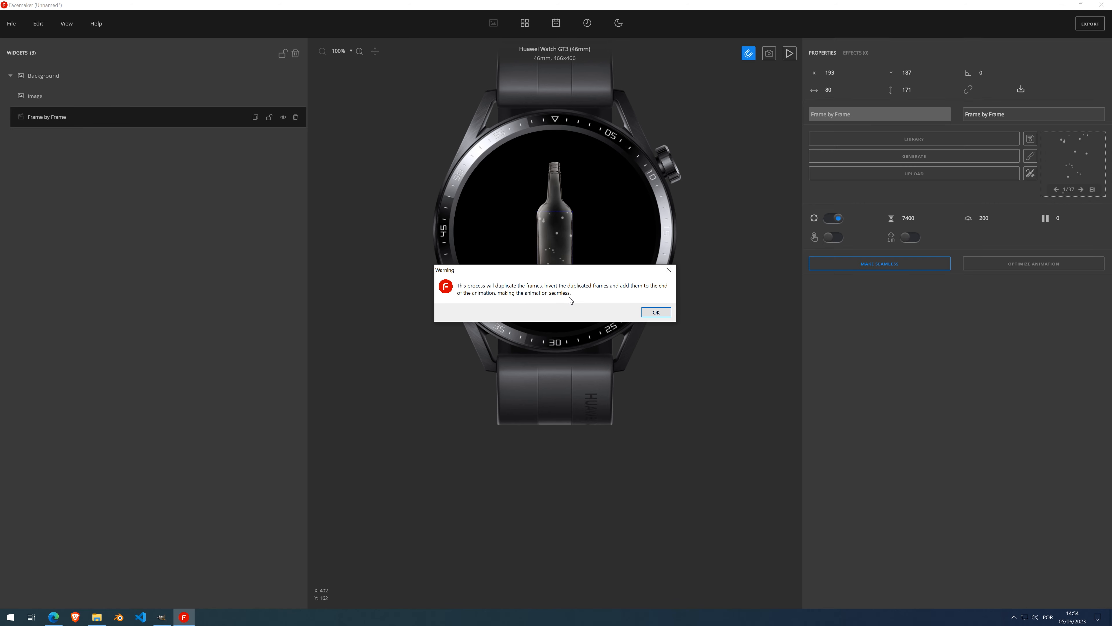
left_click(642, 312)
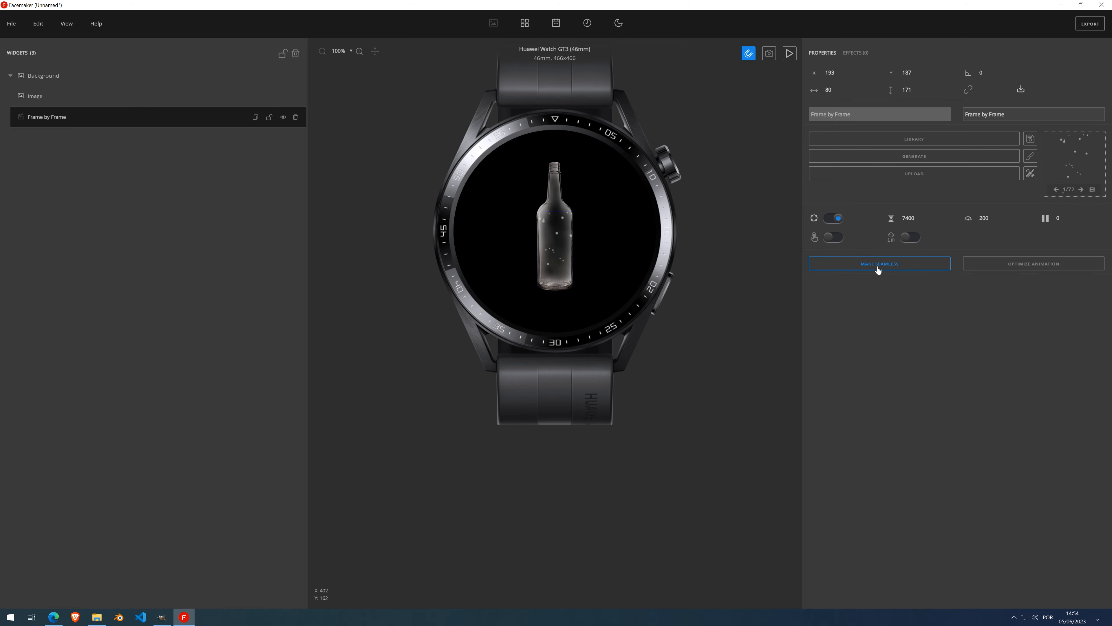
left_click(887, 266)
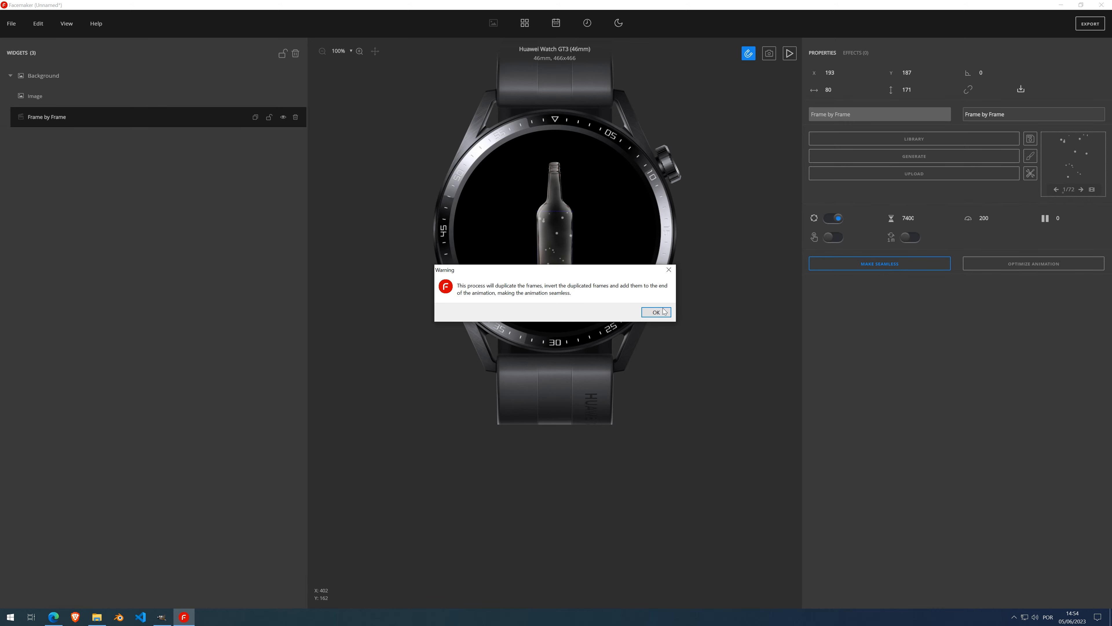
left_click(669, 269)
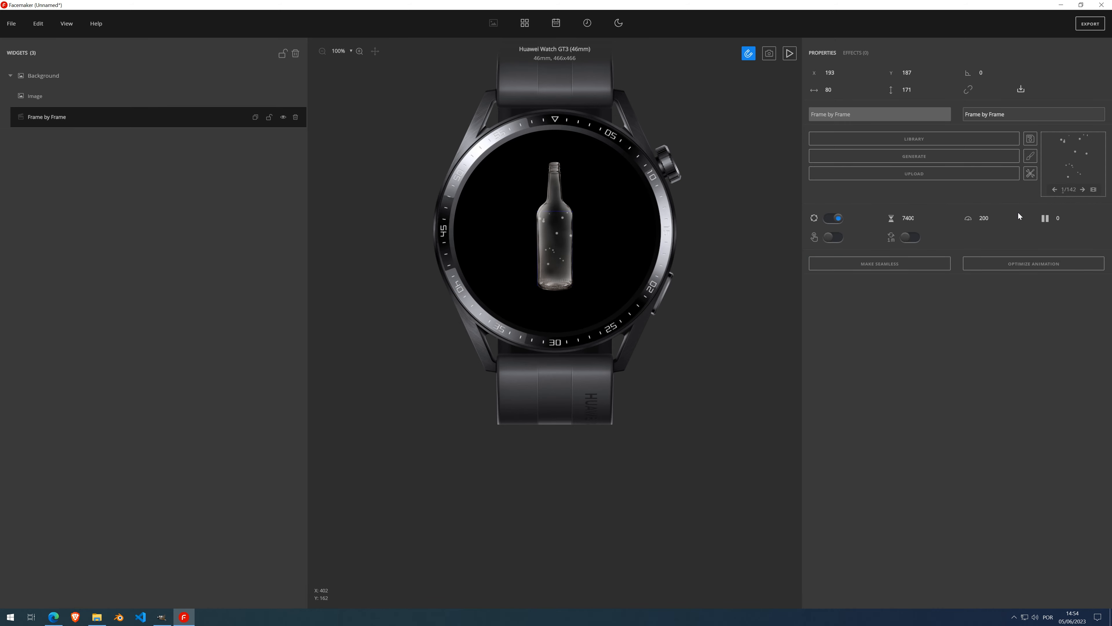
left_click(790, 54)
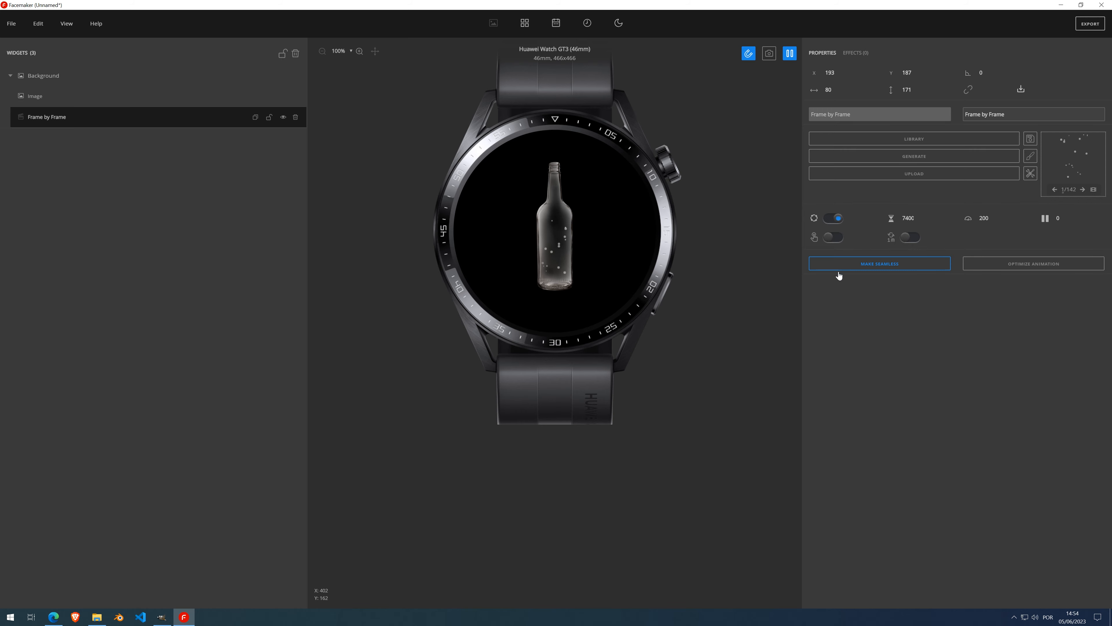
Stop the preview and delete the Frame by Frame particle animation widget
left_click(791, 55)
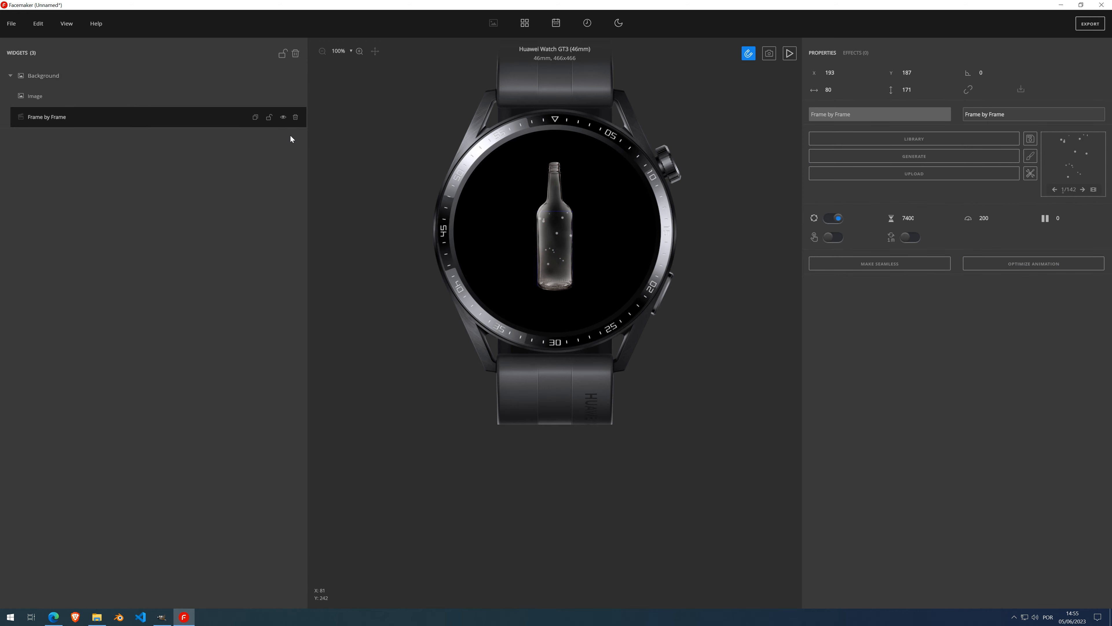
left_click(301, 118)
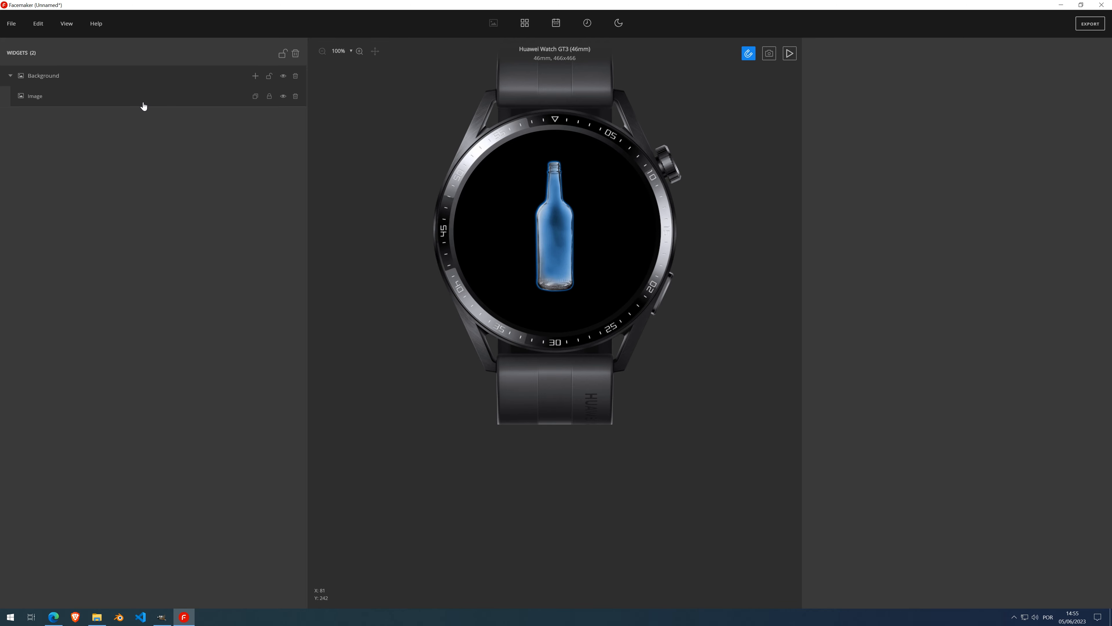
Rotate the bottle image by 90 degrees and apply the rotation so the bottle lies horizontally
left_click(143, 105)
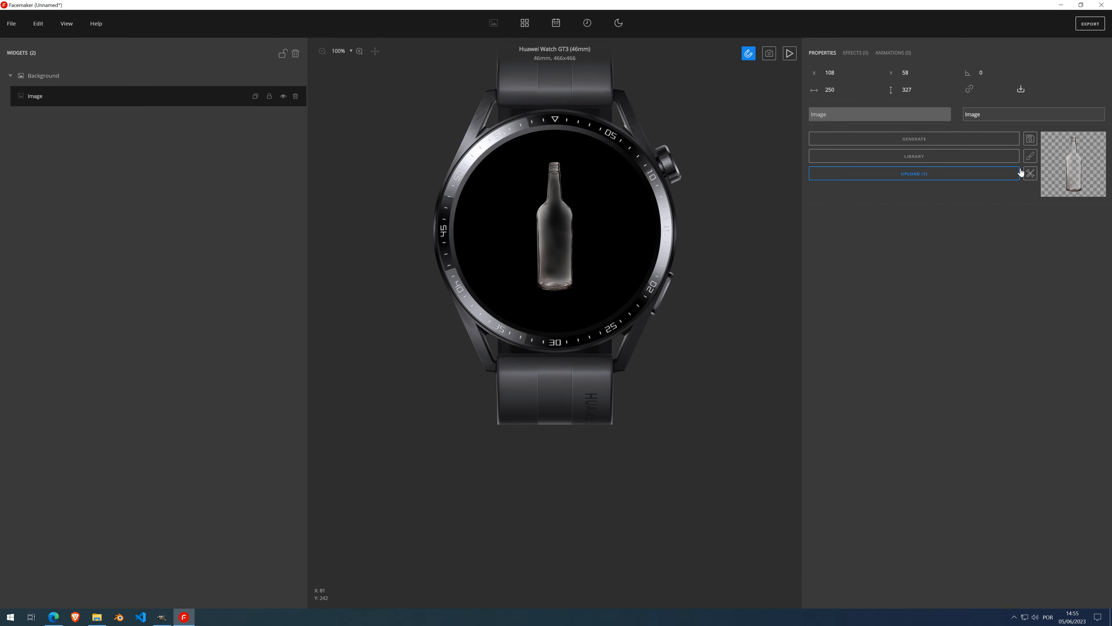
left_click(983, 73)
type("90")
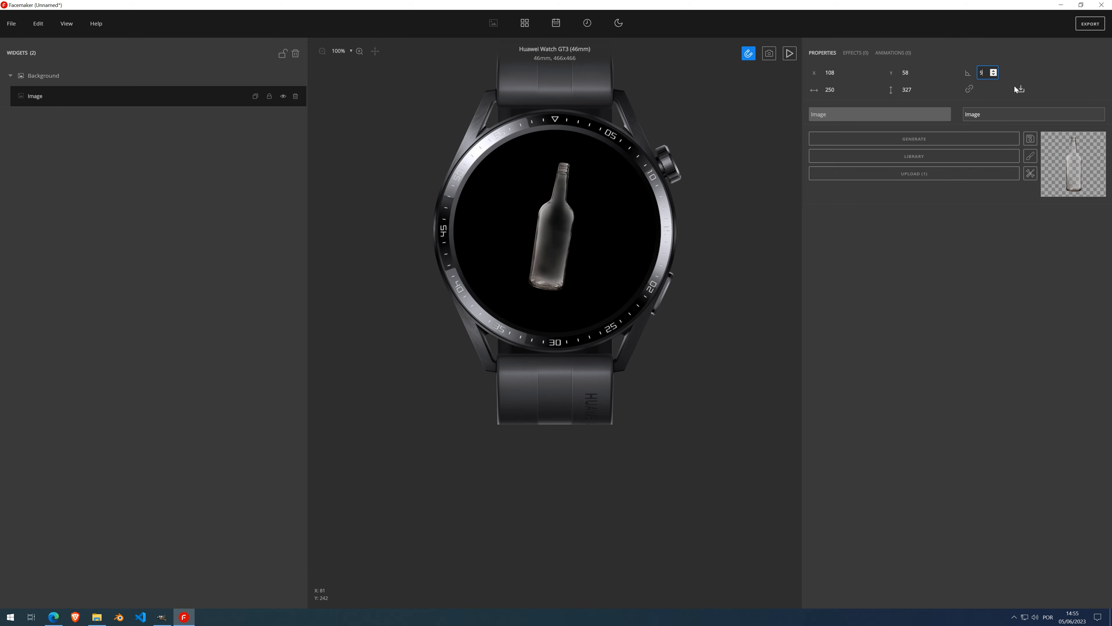
left_click(832, 90)
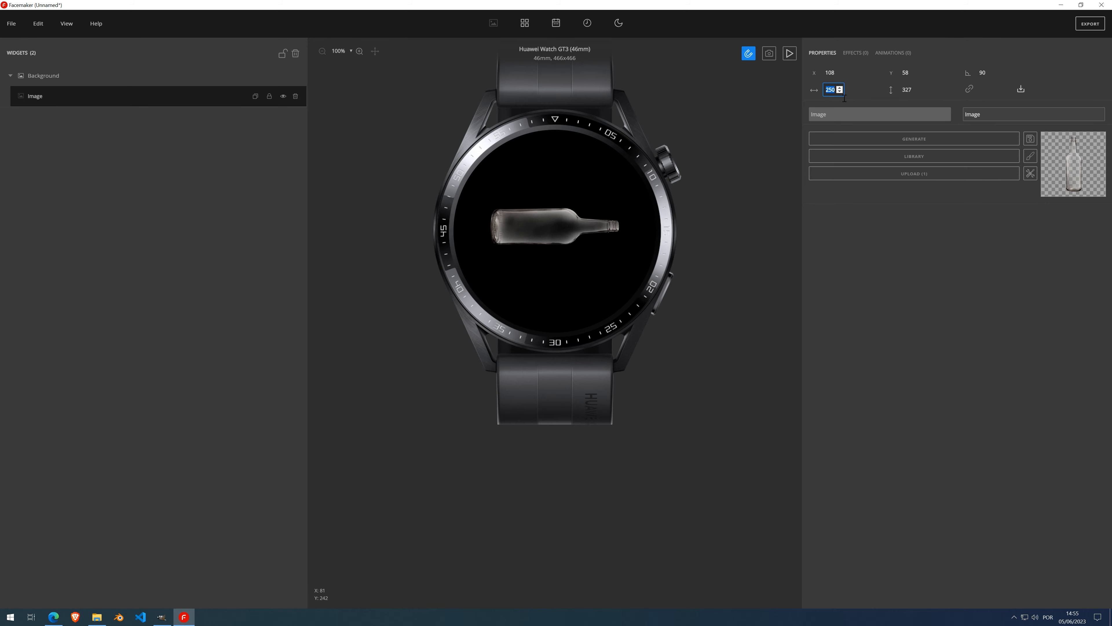
left_click(849, 194)
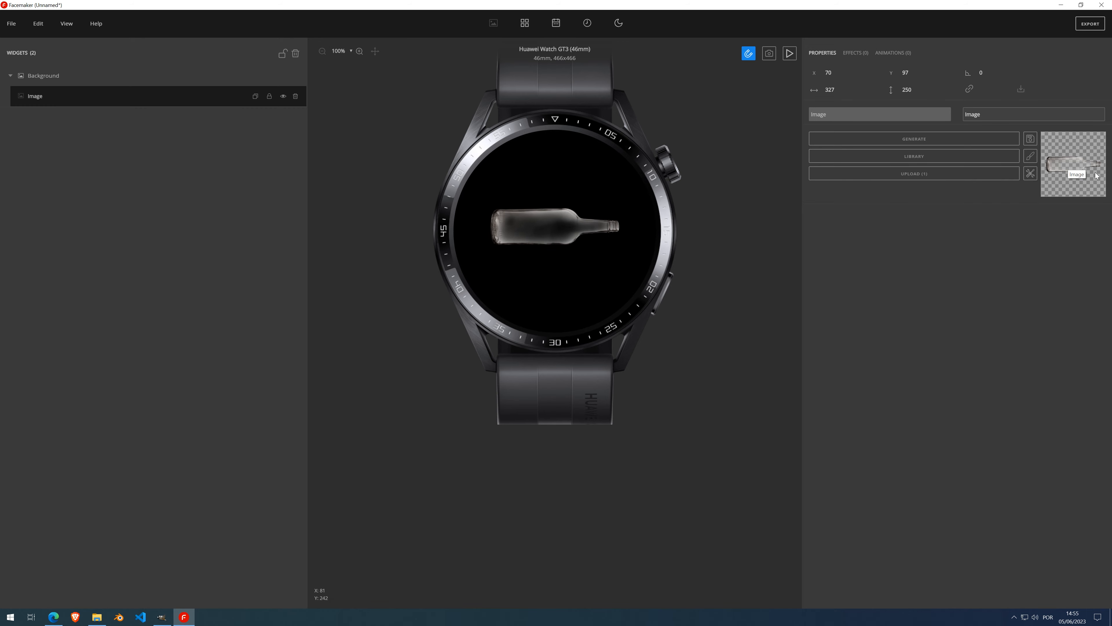
right_click(1046, 163)
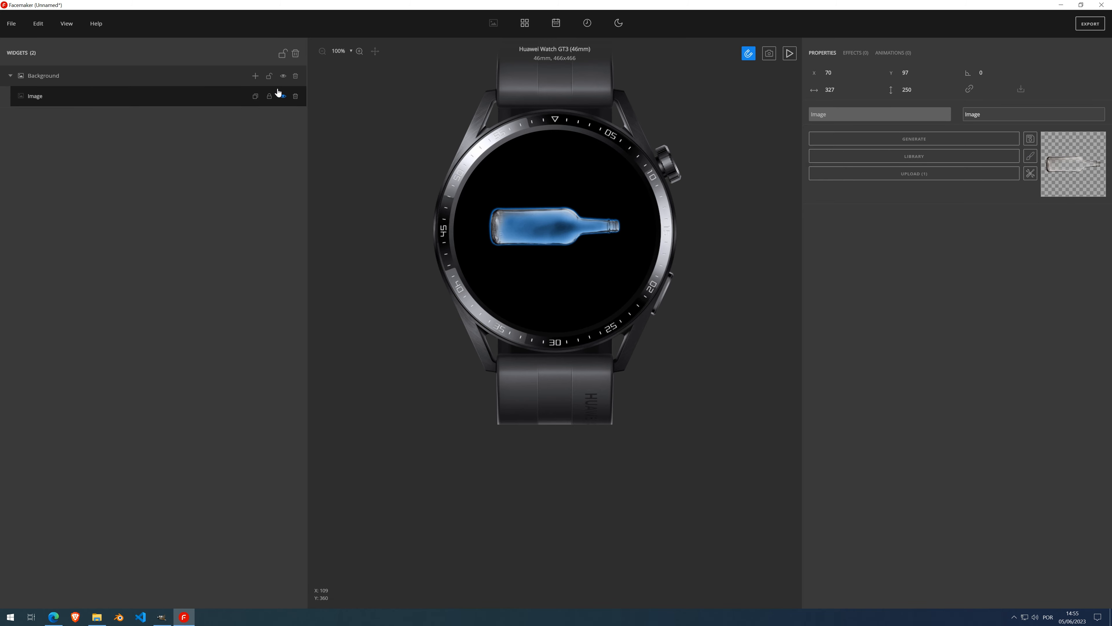
Add a Frame by Frame widget to the background and upload ship.gif into it
left_click(255, 76)
left_click(255, 97)
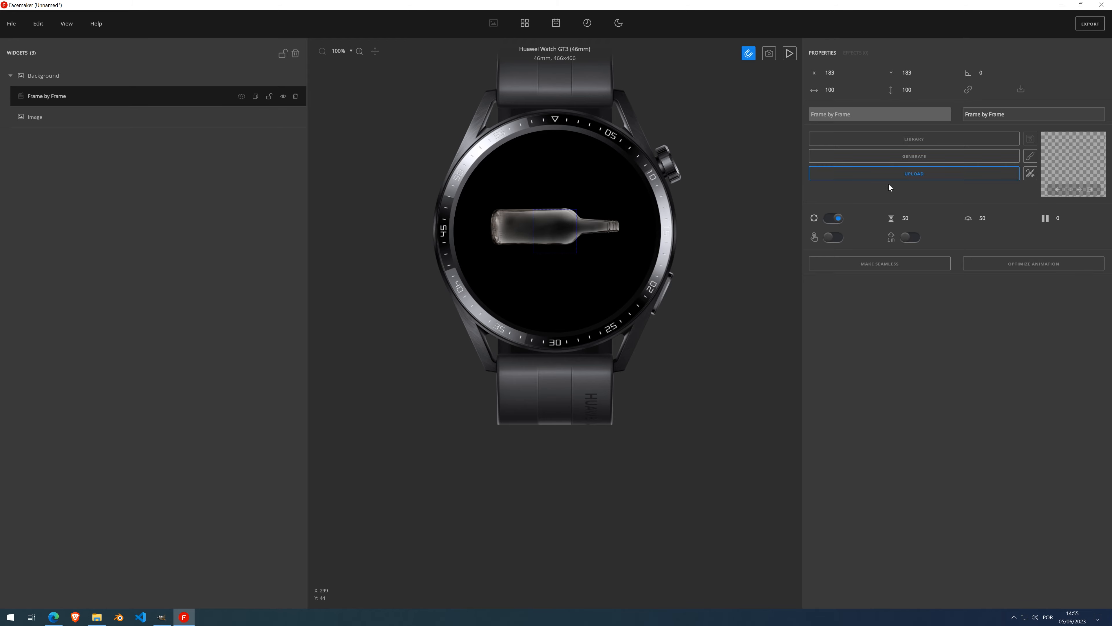
left_click(922, 174)
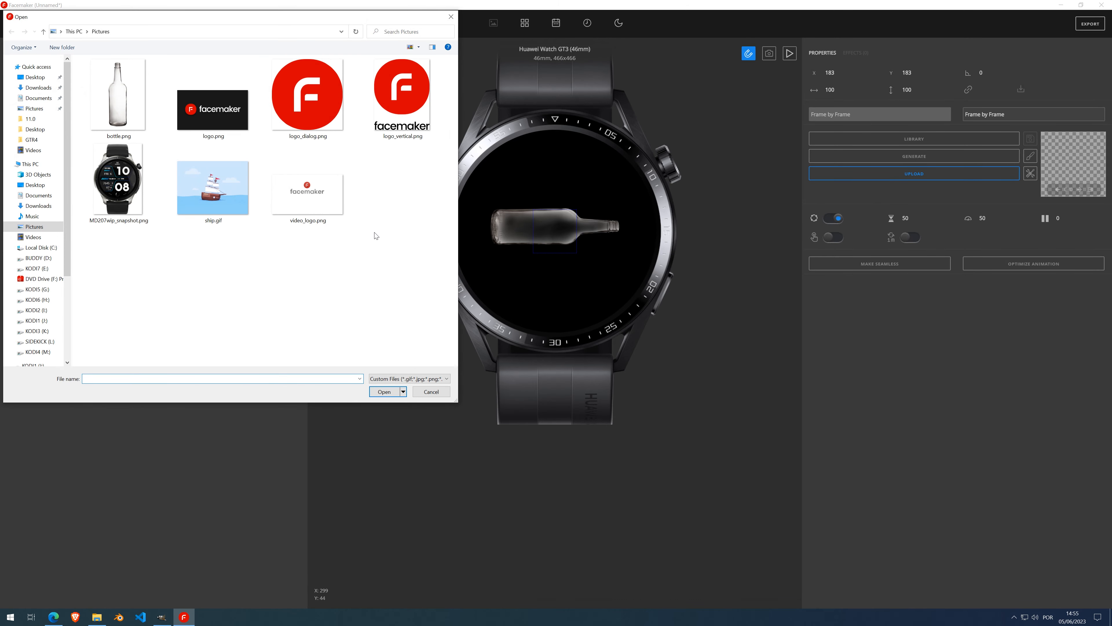
double_click(220, 198)
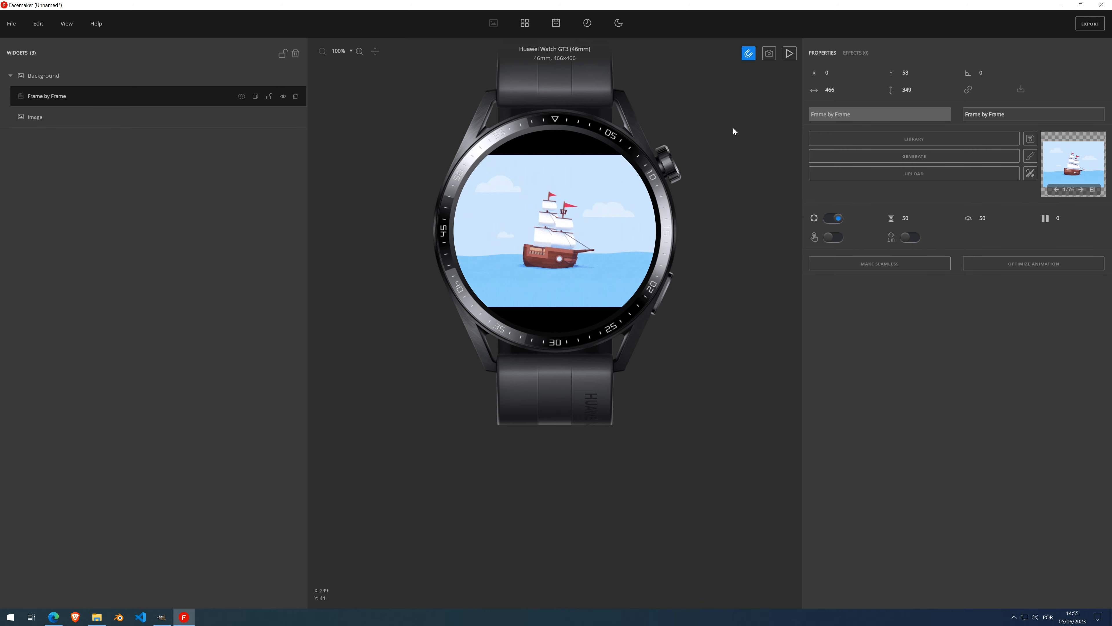
Preview the ship animation, stop it, and reorder the layers so the bottle image lies in front of the ship
left_click(788, 59)
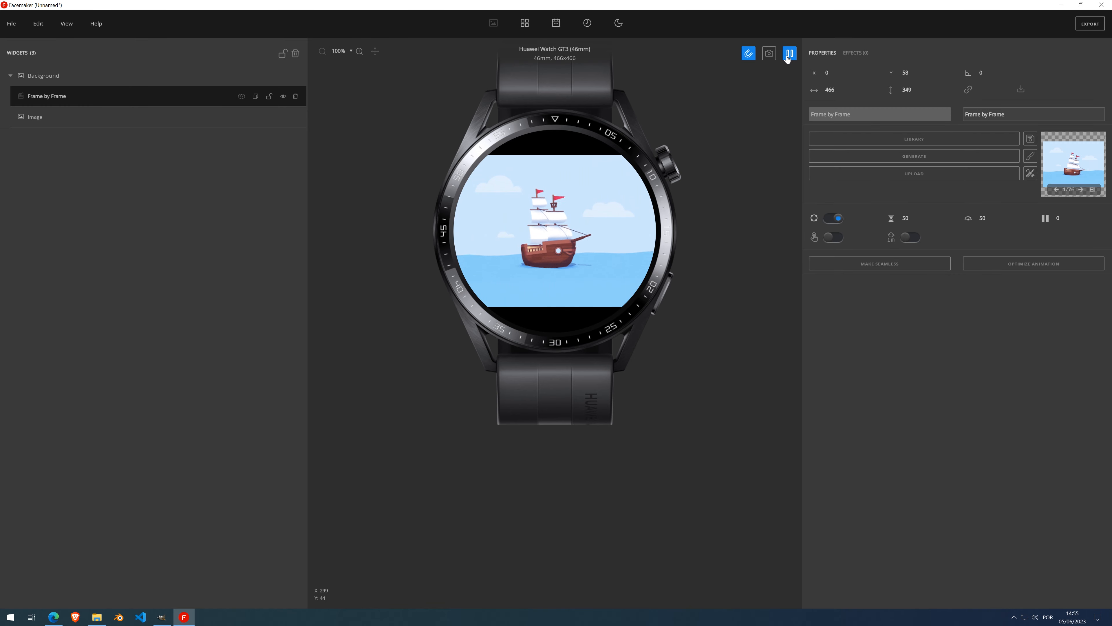
left_click(788, 58)
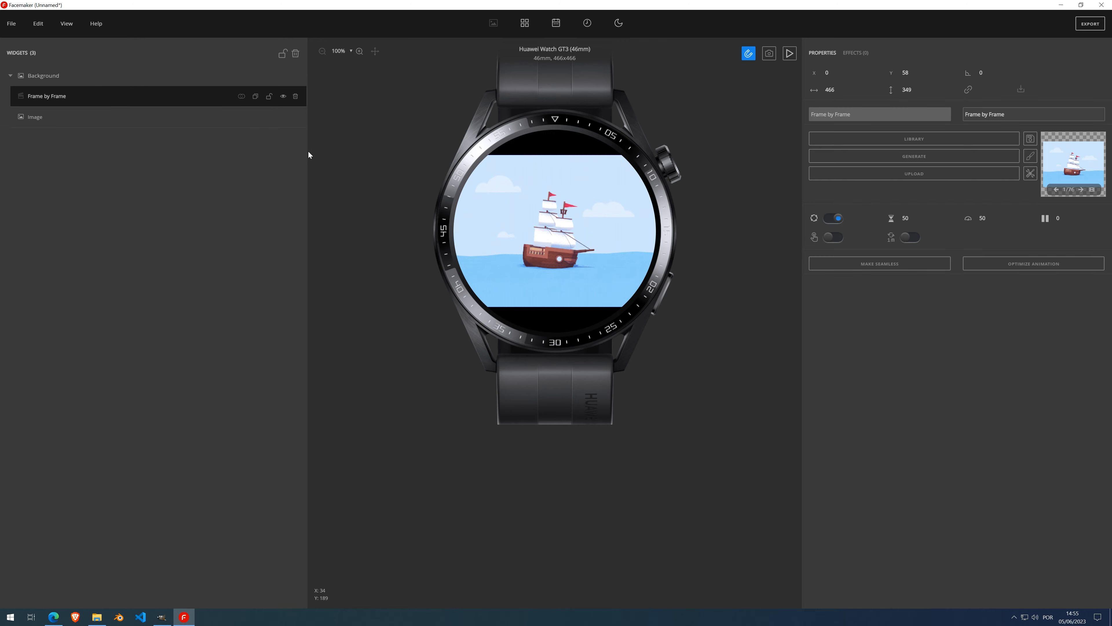
left_click_drag(180, 118, 162, 98)
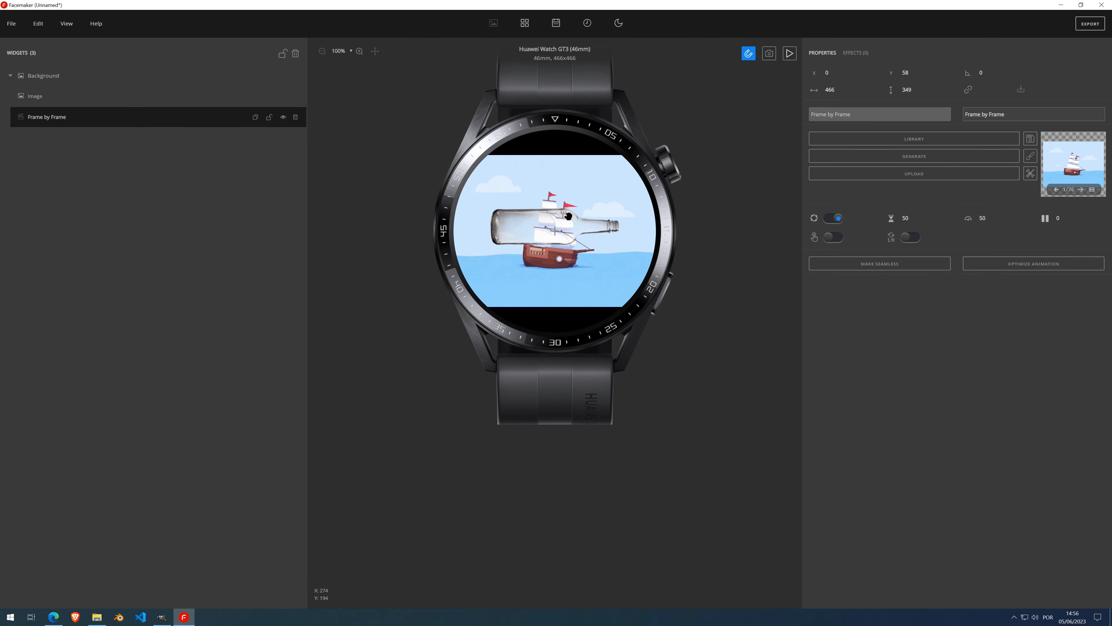
Set the ship animation's width to 200 and move it behind the bottle to about X 93, Y 141
scroll(558, 229, "up", 2)
scroll(559, 229, "down", 1)
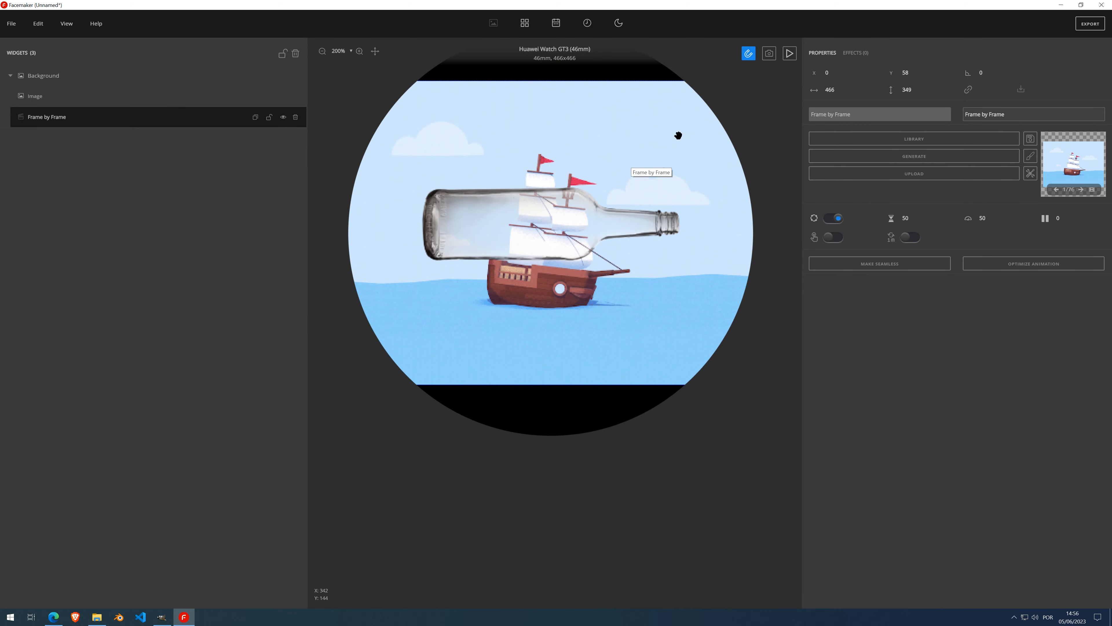
left_click(831, 89)
type("200")
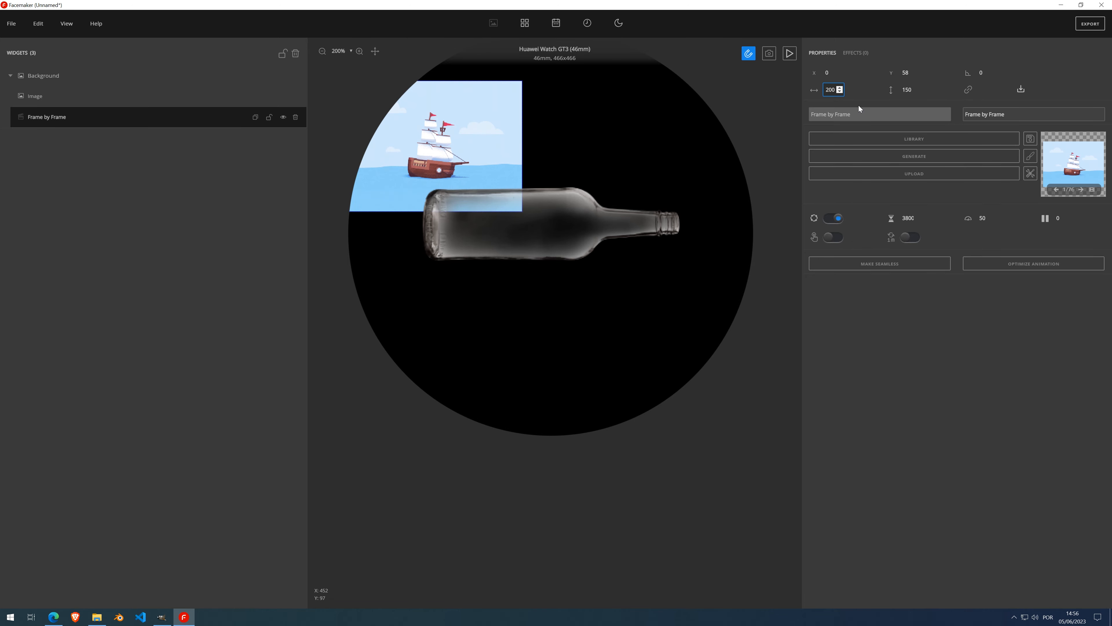
left_click_drag(460, 132, 542, 206)
Set the ship animation's width to 180 and move it down to about Y 159
left_click(832, 89)
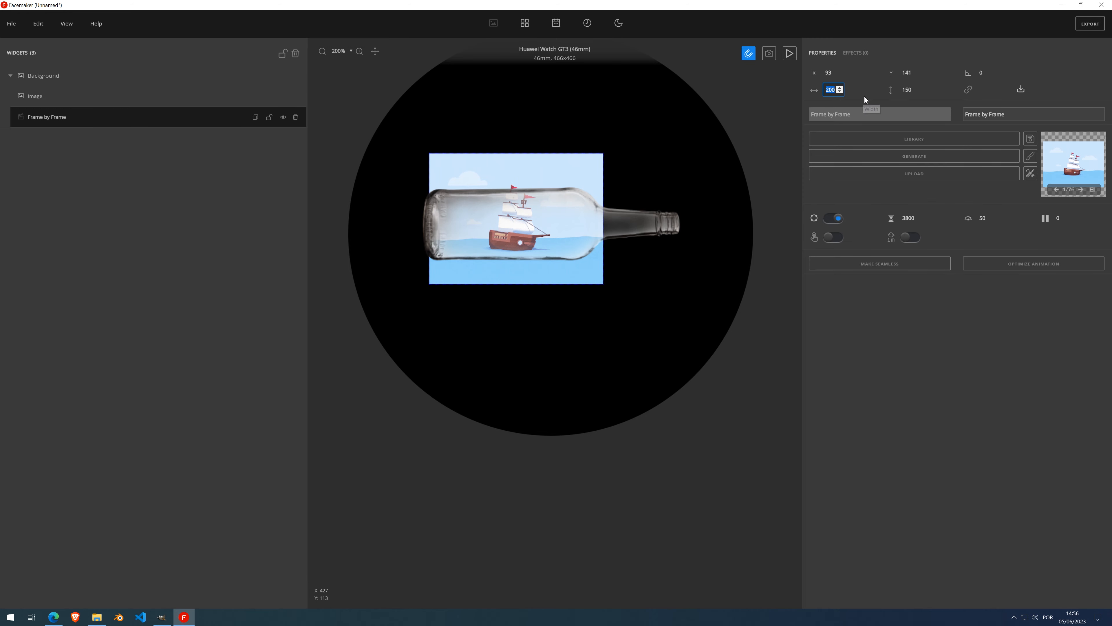
type("180")
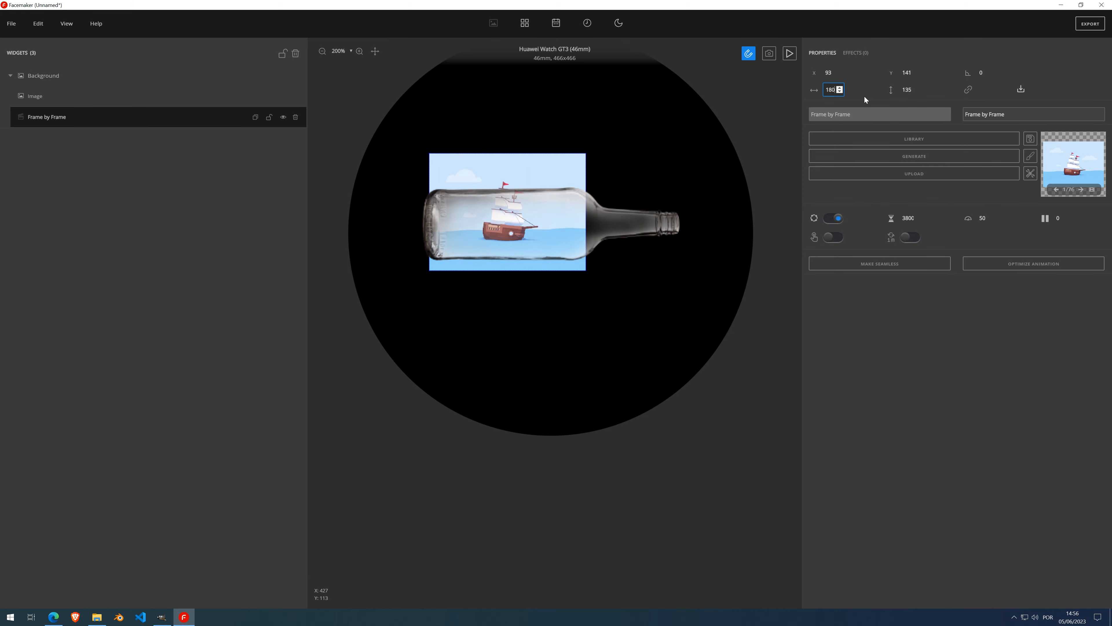
left_click_drag(523, 167, 524, 182)
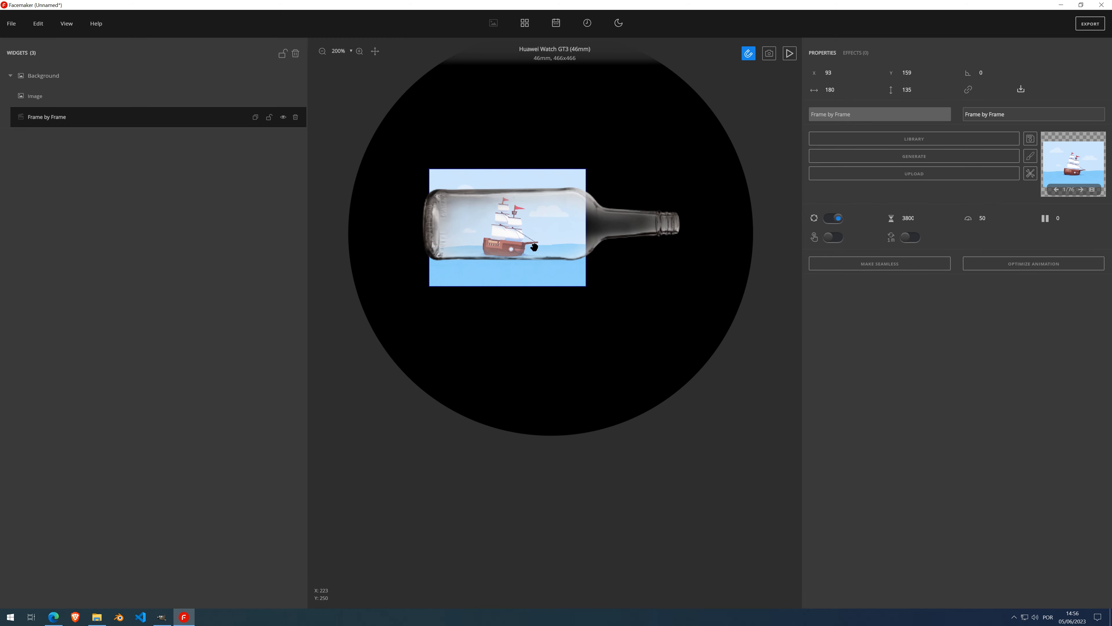
Increase the ship animation's width to 188 and reposition it within the bottle at about X 98, Y 157
left_click(839, 88)
left_click(839, 88)
left_click(840, 88)
left_click(840, 88)
left_click(839, 88)
left_click(839, 88)
left_click(839, 88)
left_click(840, 88)
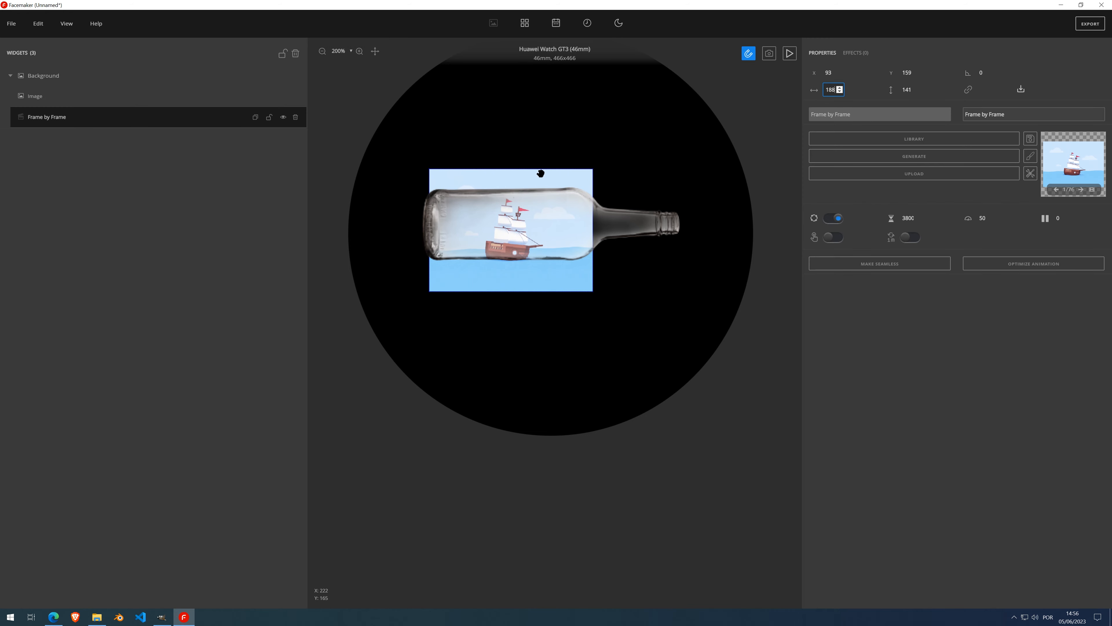
left_click_drag(541, 179, 544, 176)
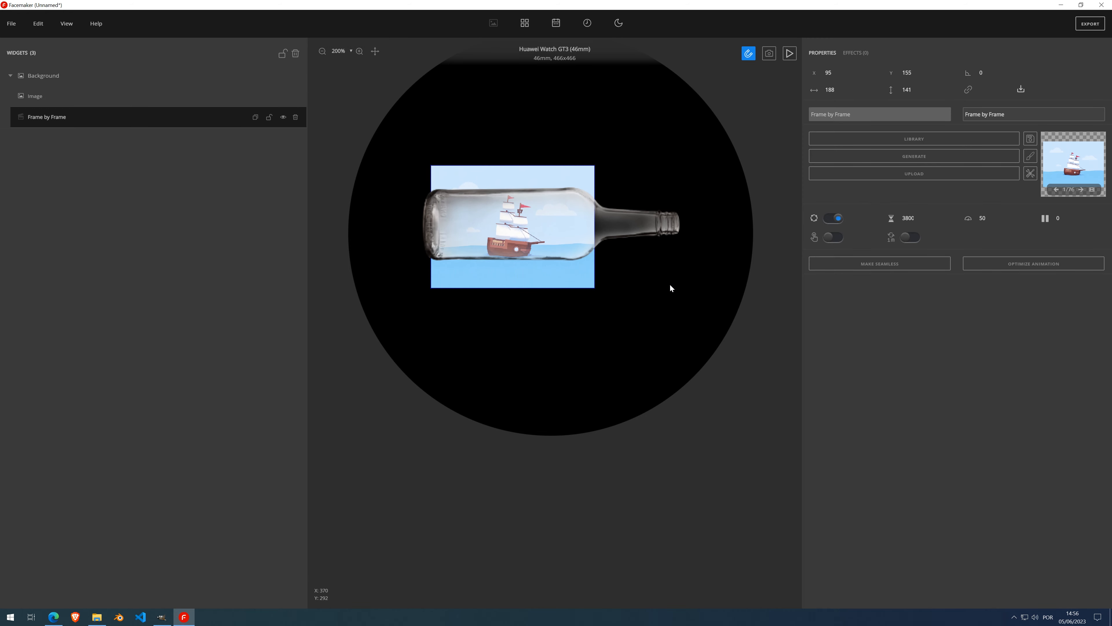
left_click_drag(515, 175, 515, 174)
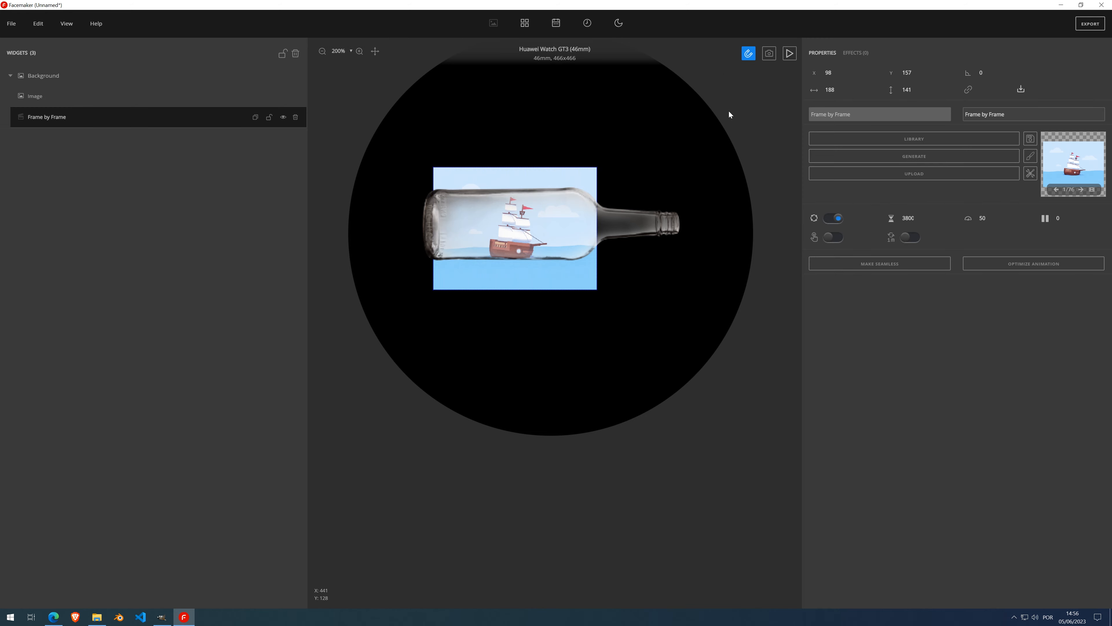
Preview the ship animation, raise it to Y 153 while it plays, and stop the preview
left_click(789, 54)
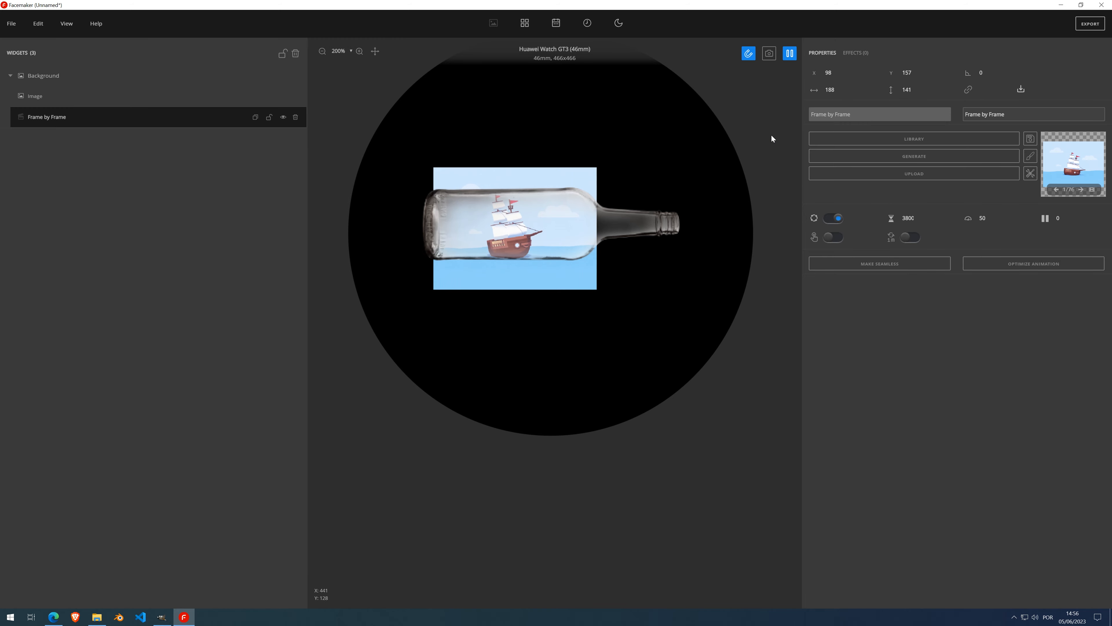
left_click(916, 75)
left_click(916, 74)
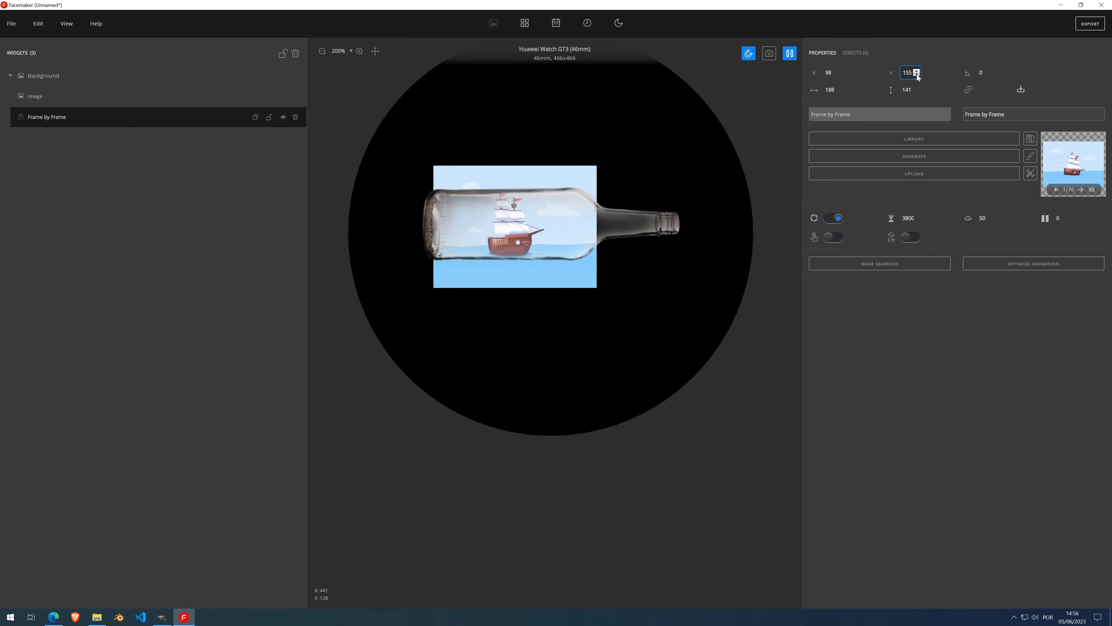
left_click(917, 75)
left_click(917, 75)
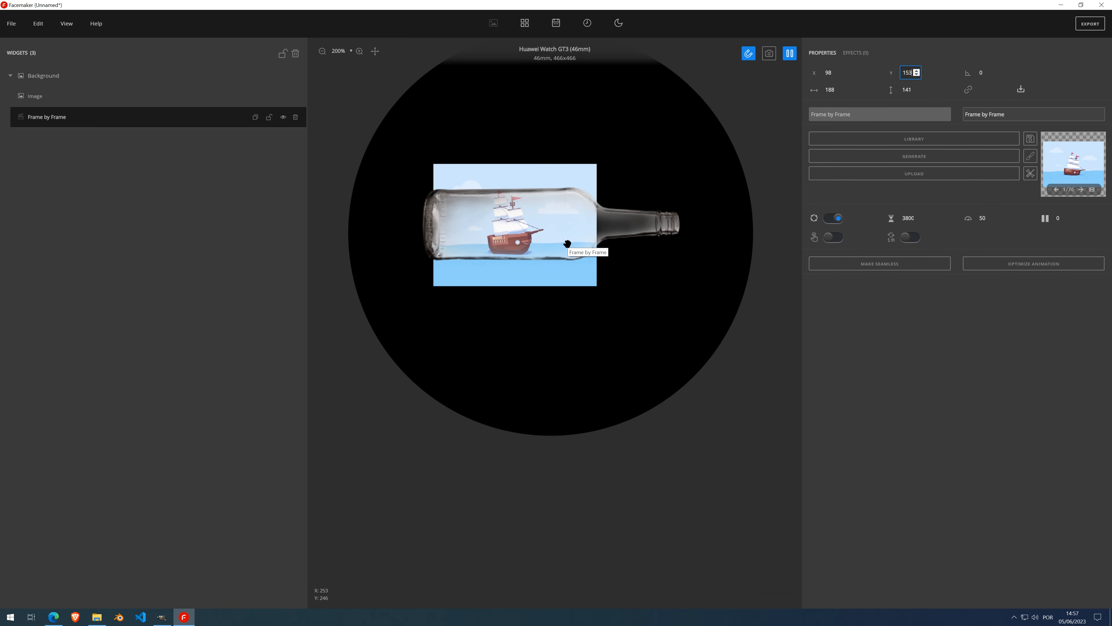
left_click(788, 55)
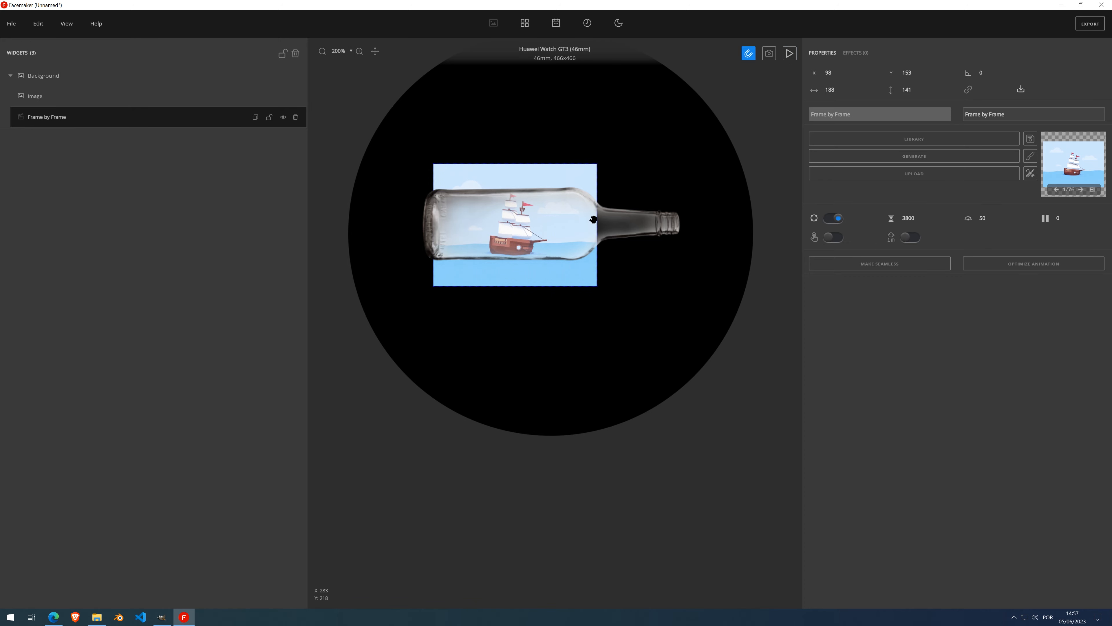
Hide the bottle image and add a Color to alpha effect to the ship animation
left_click(283, 96)
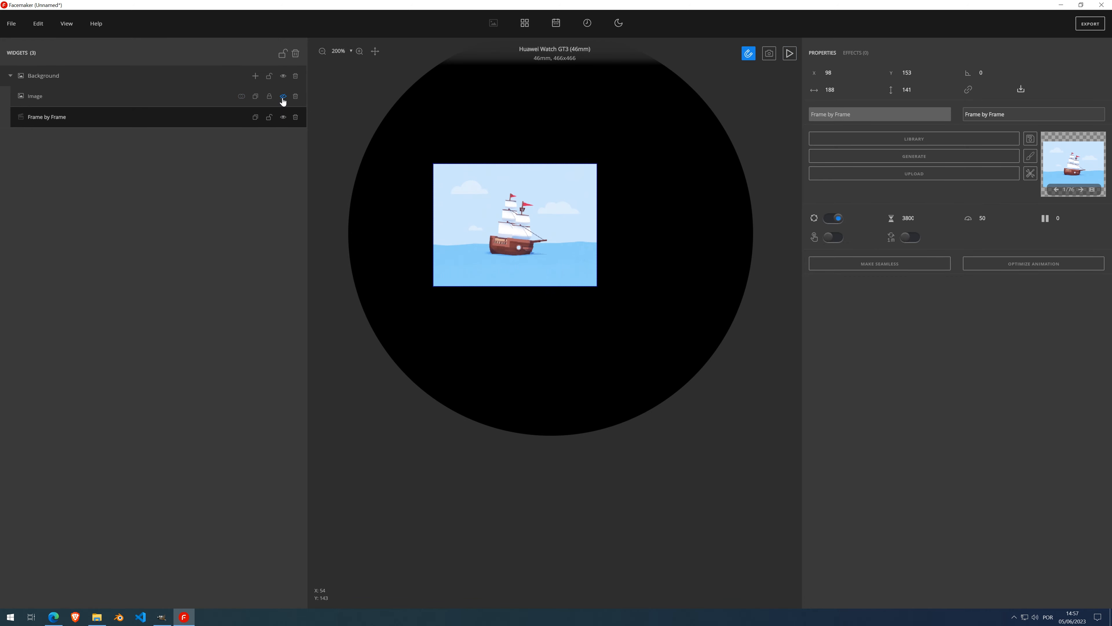
left_click(855, 53)
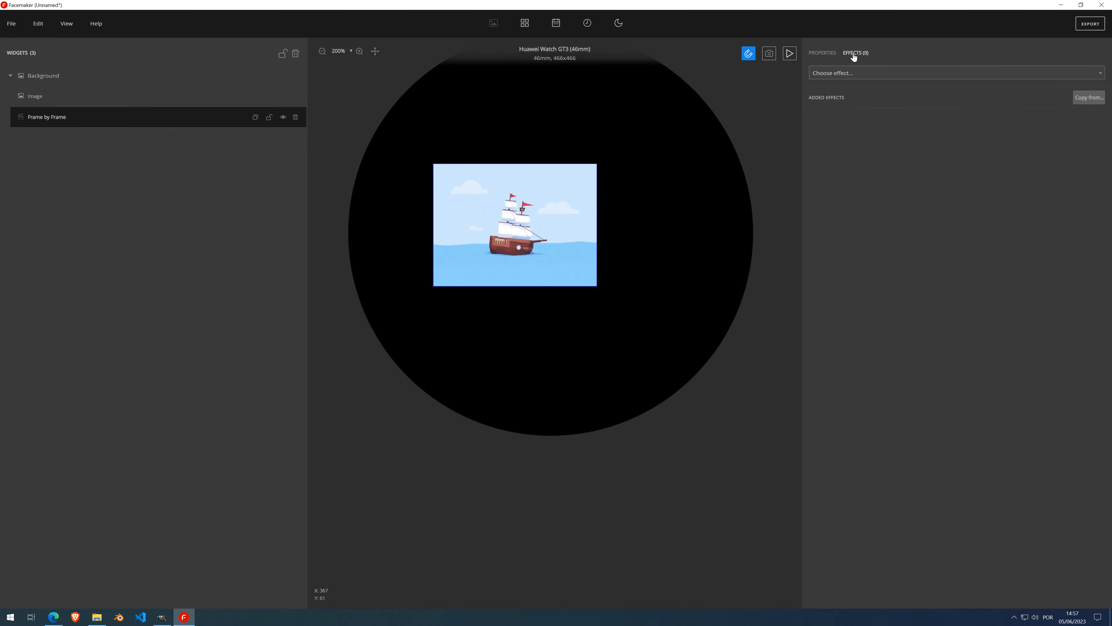
left_click(840, 73)
scroll(857, 188, "down", 3)
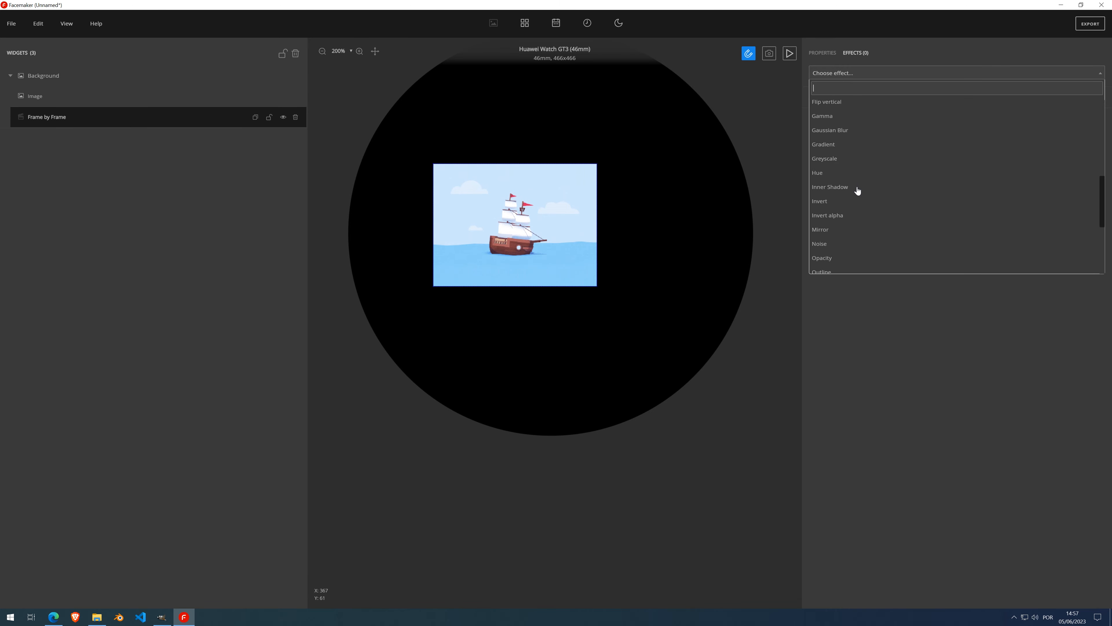
scroll(843, 173, "up", 2)
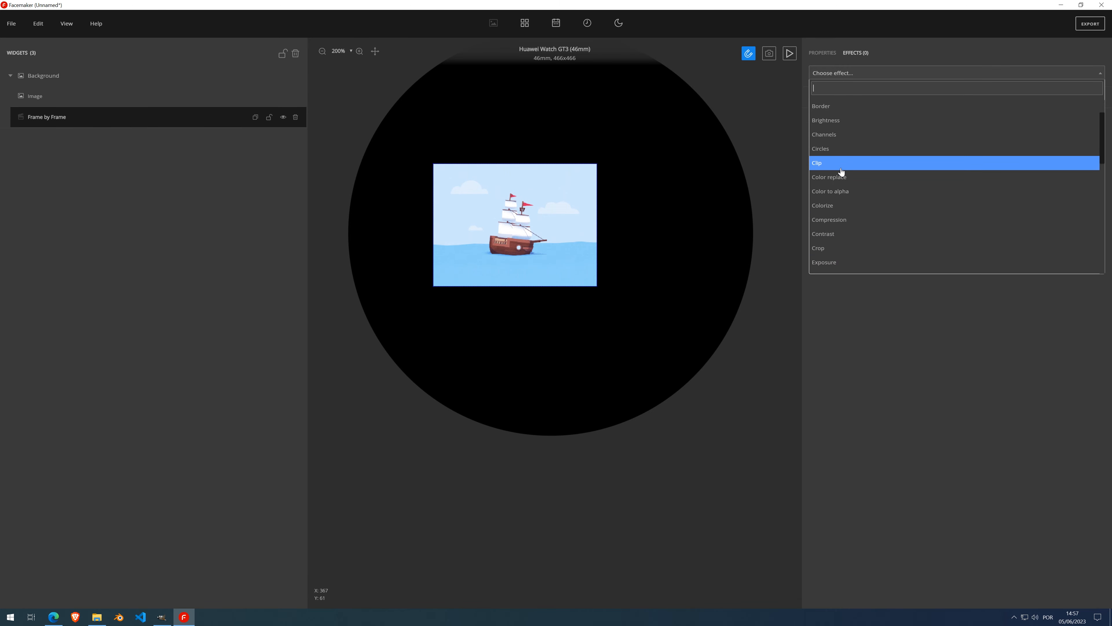
left_click(840, 188)
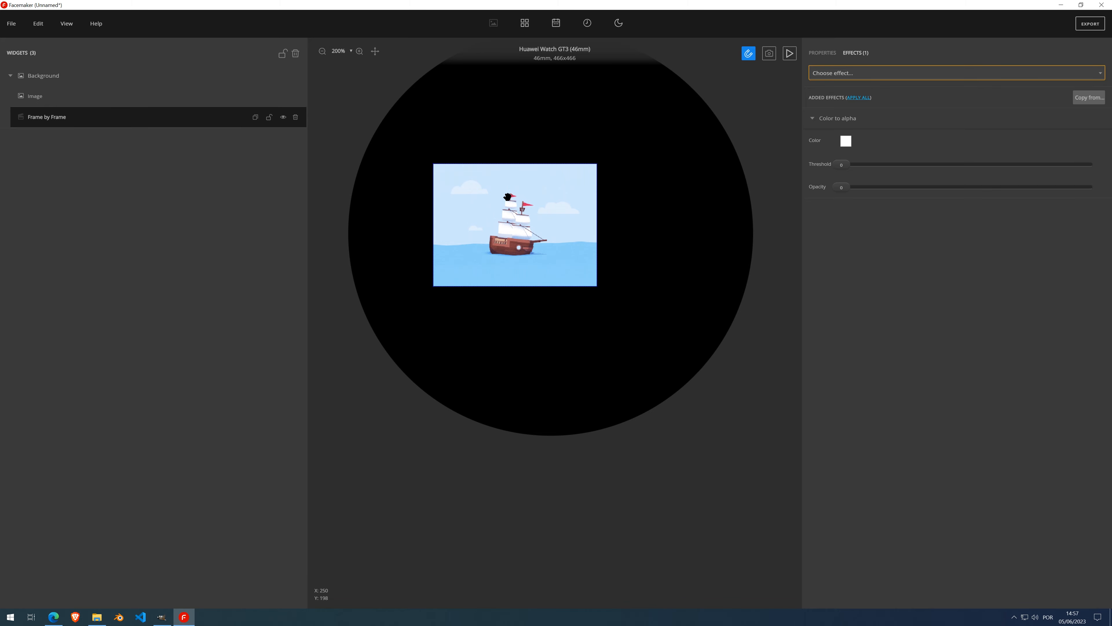
Pick the light blue sky from the ship animation as the Color to alpha effect's color
left_click(846, 141)
left_click_drag(575, 224, 199, 228)
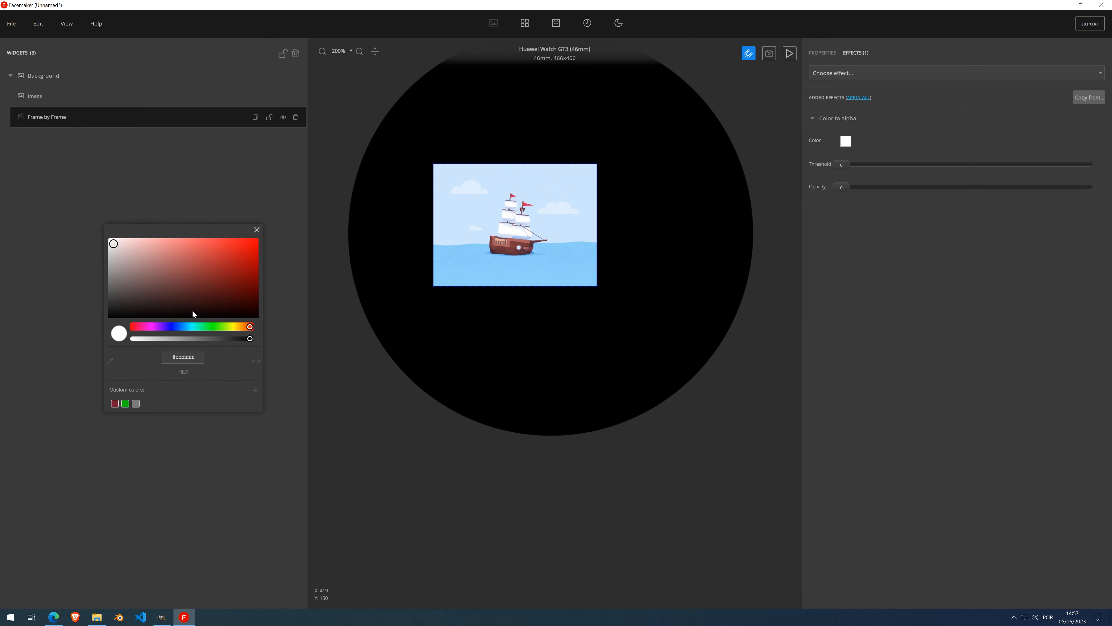
left_click(110, 361)
left_click(486, 240)
left_click(257, 230)
Raise the Color to alpha threshold to about 33 to remove the sky and clouds, and preview the animation
left_click_drag(841, 165, 884, 165)
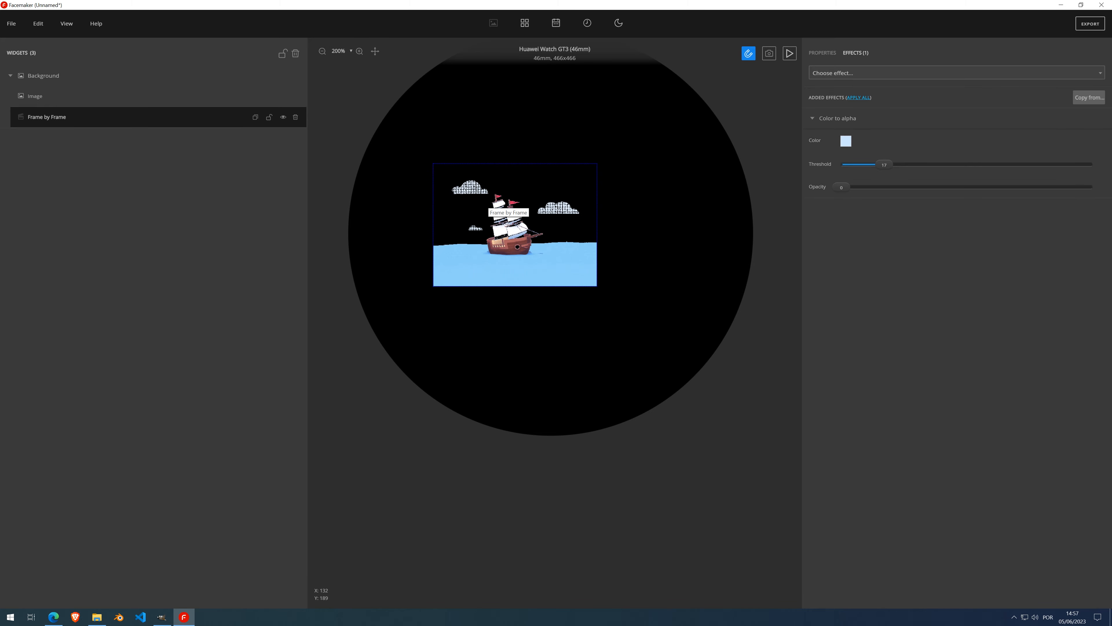
left_click_drag(884, 165, 914, 165)
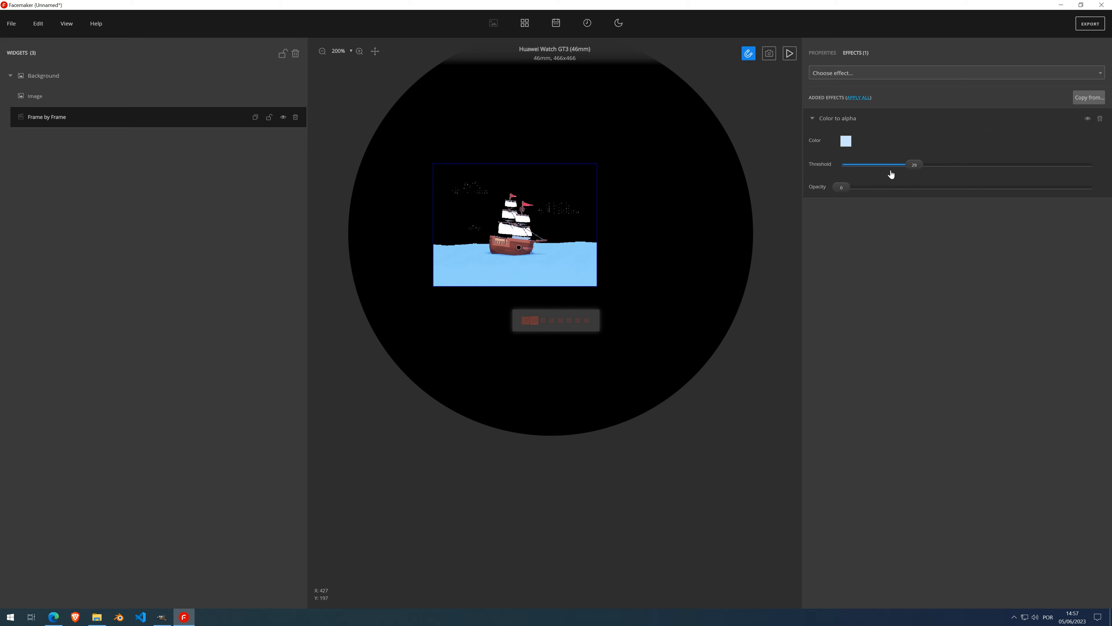
left_click(923, 164)
left_click(789, 56)
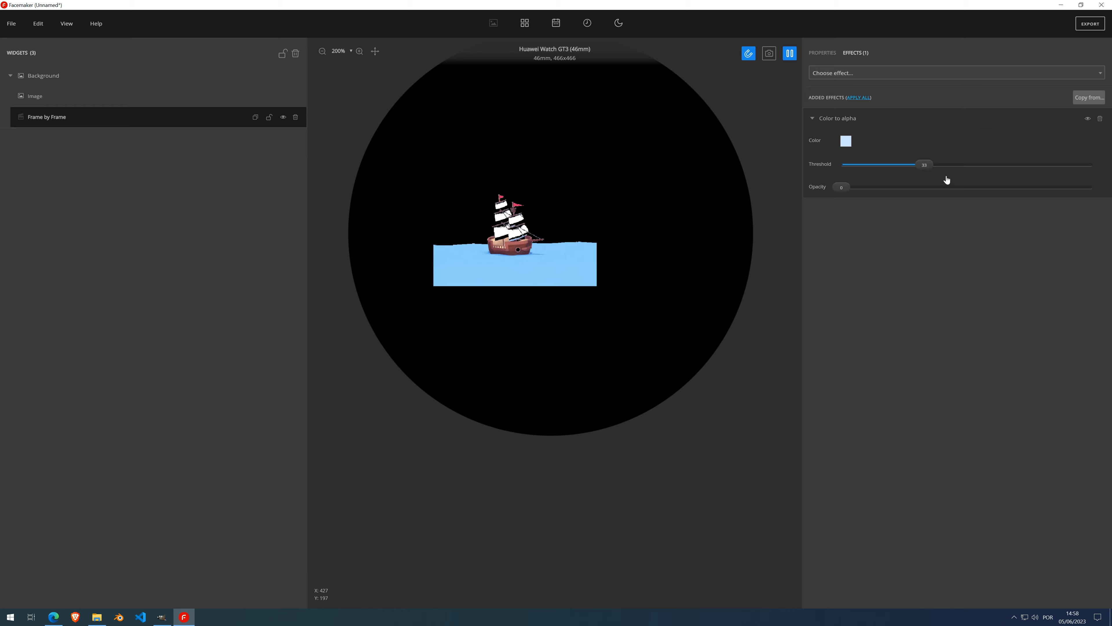
left_click(924, 165)
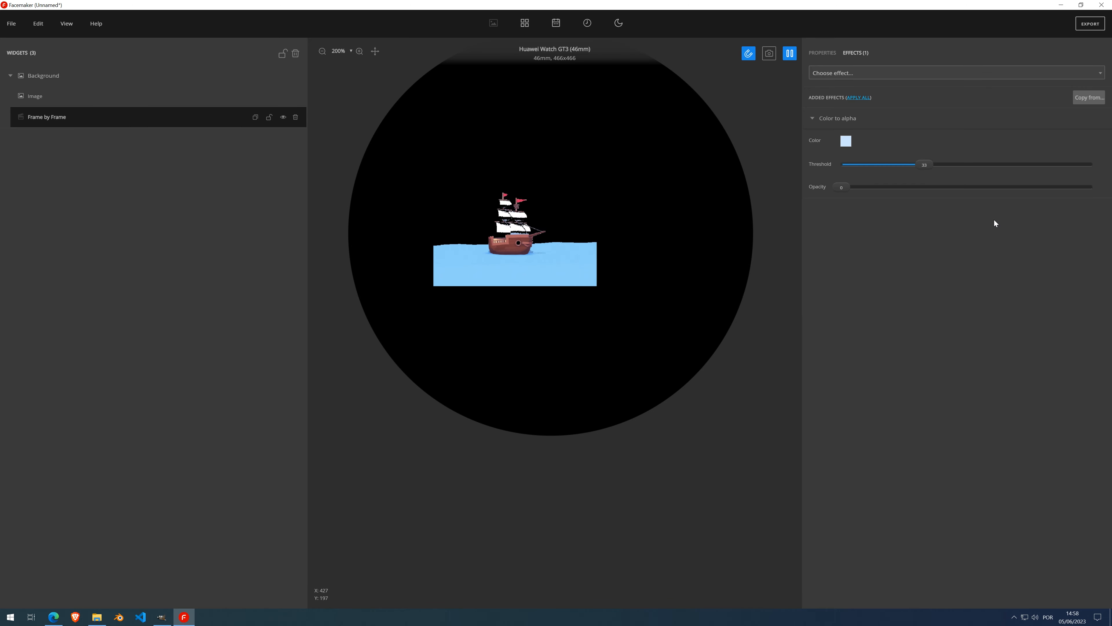
Lower the Color to alpha threshold to 30, apply the effect to the ship animation, and check its frames
key("Left")
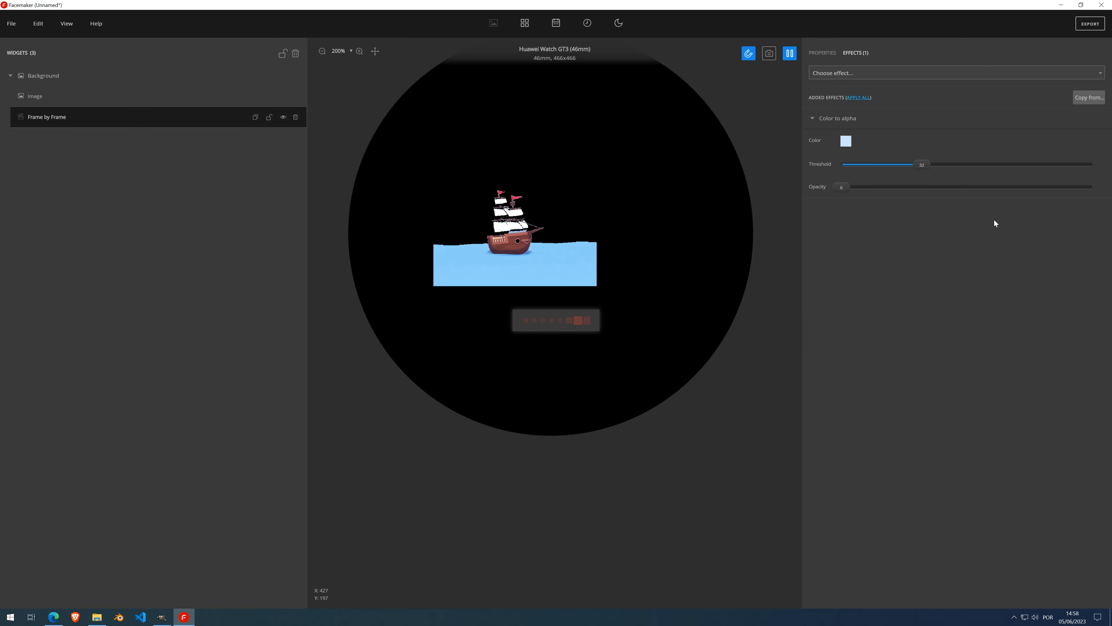
key("Left")
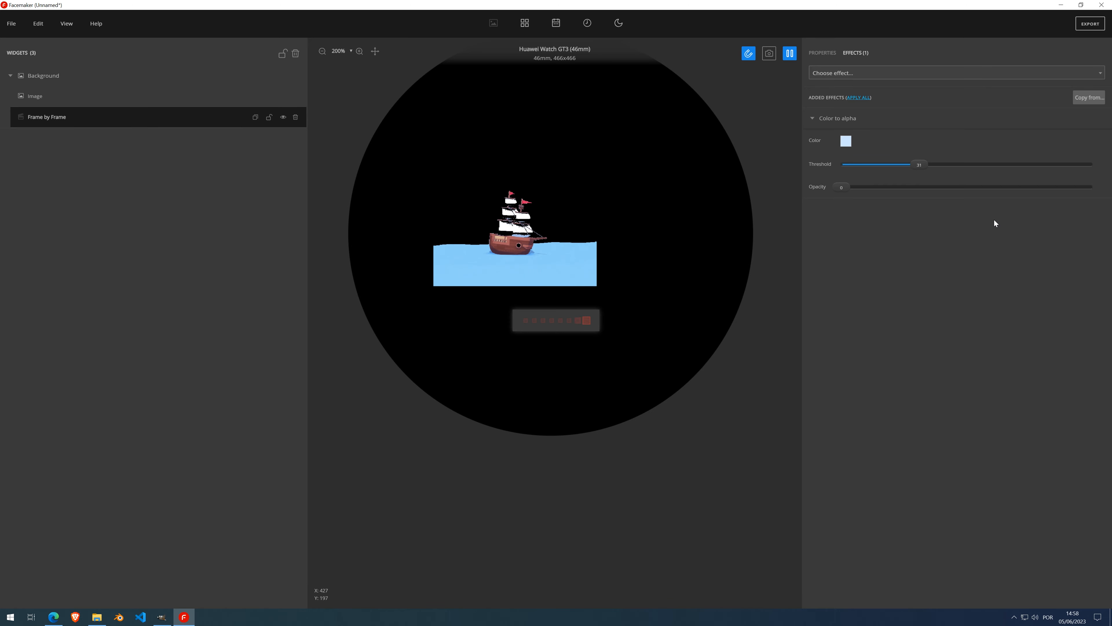
key("Left")
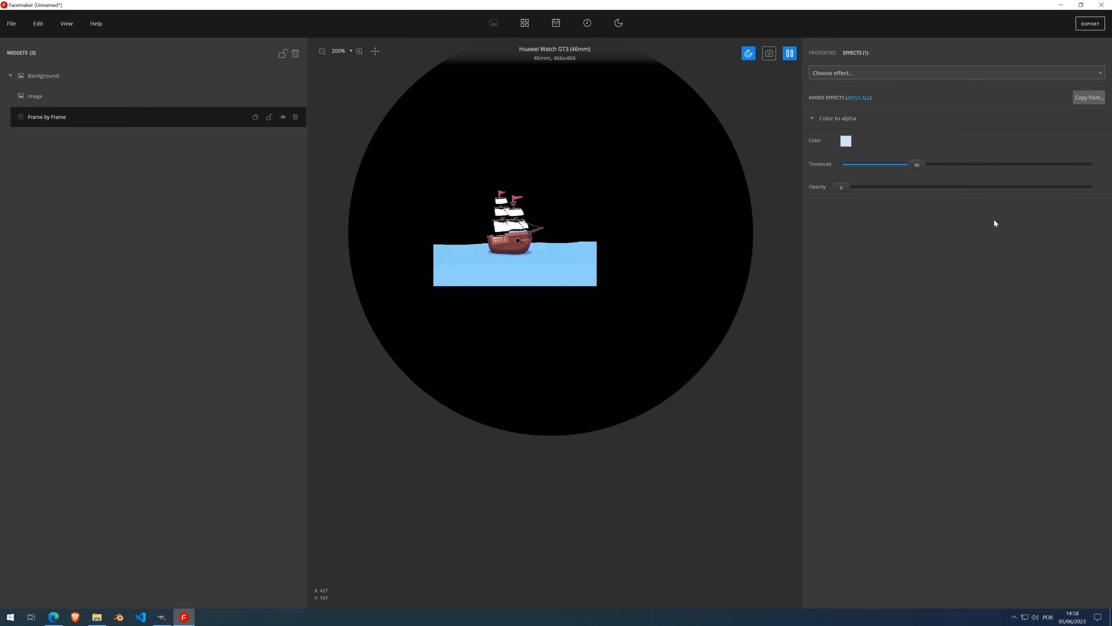
left_click(859, 97)
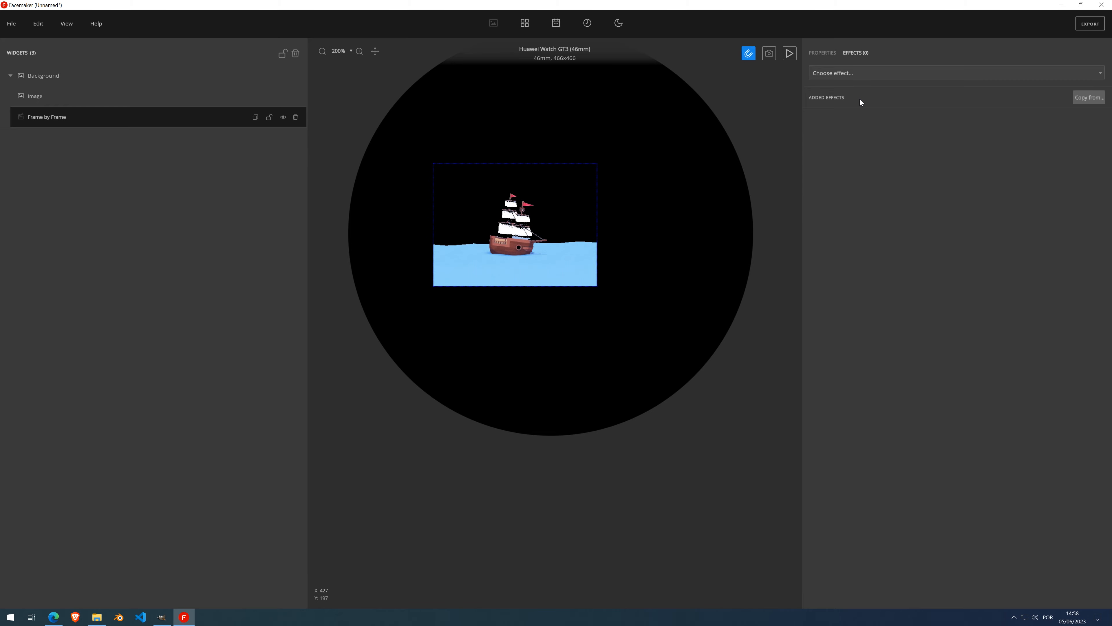
left_click(823, 54)
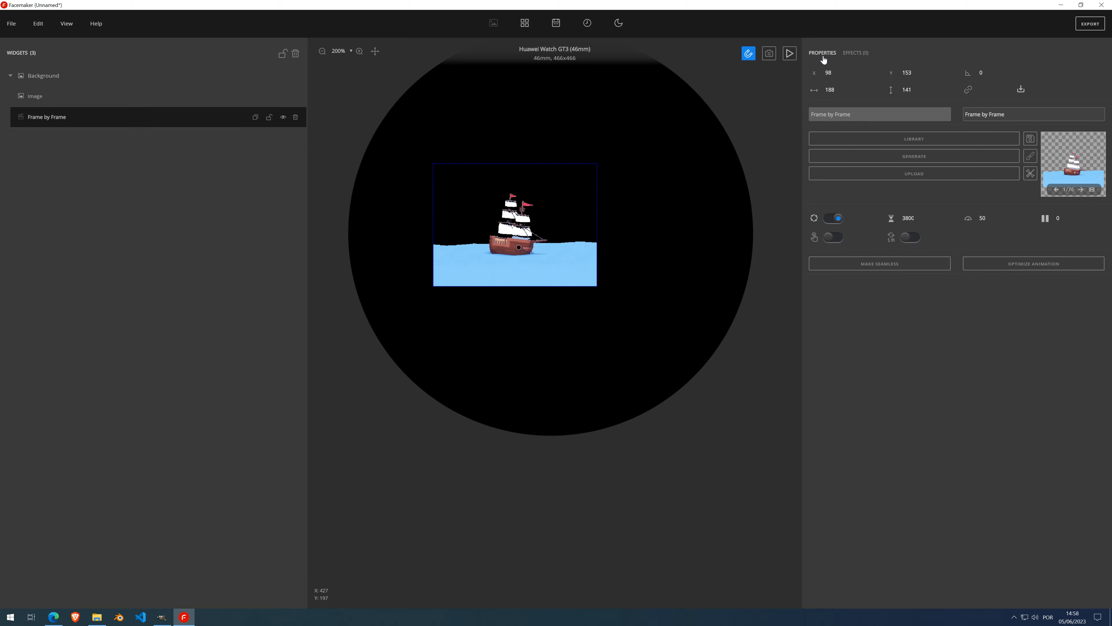
left_click(1092, 189)
left_click(747, 364)
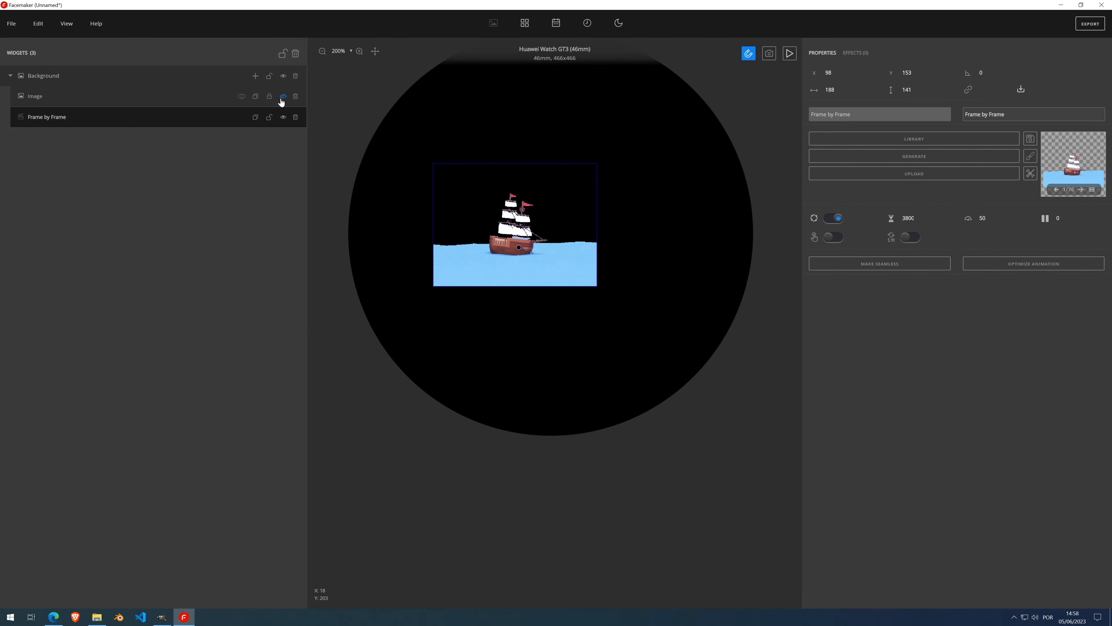
Show the bottle image again and toggle the bottle and ship in turn to compare them, leaving both visible
left_click(283, 97)
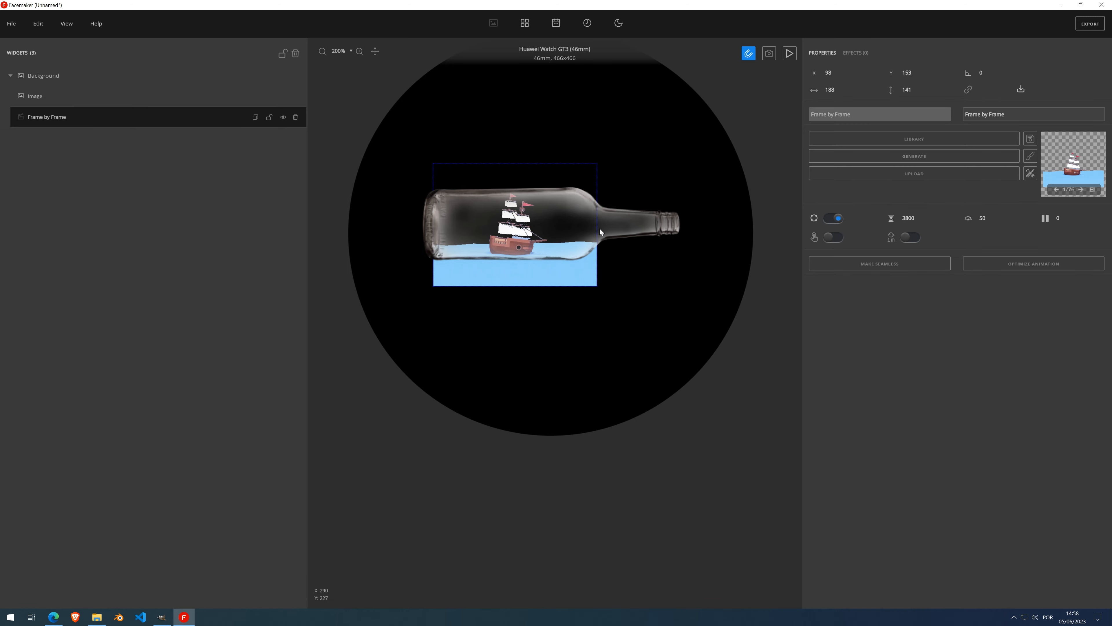
left_click(283, 97)
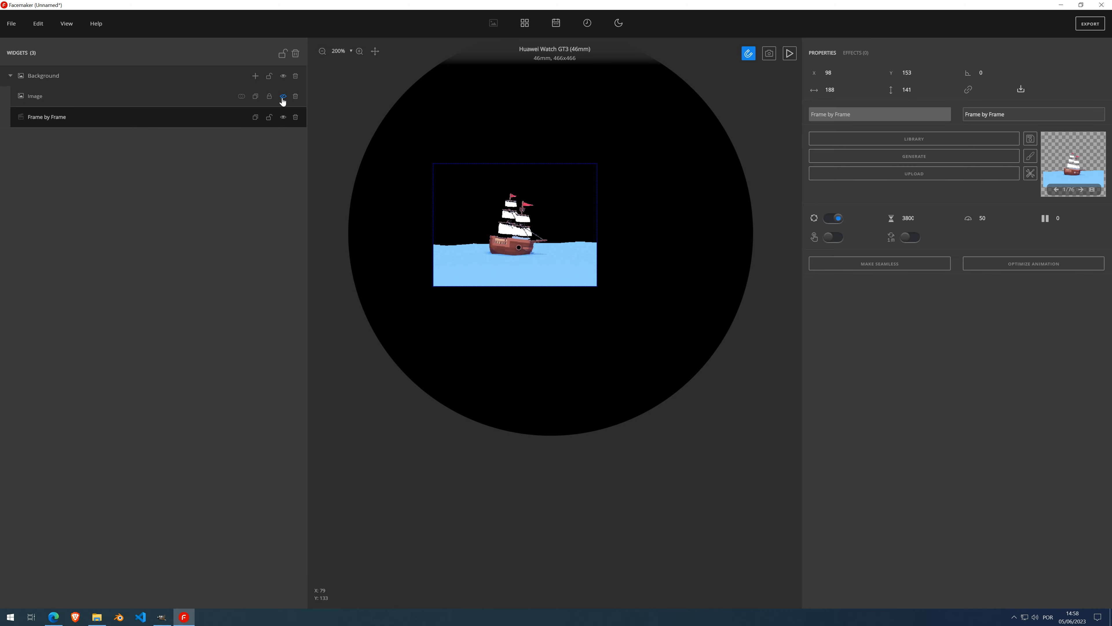
left_click(283, 97)
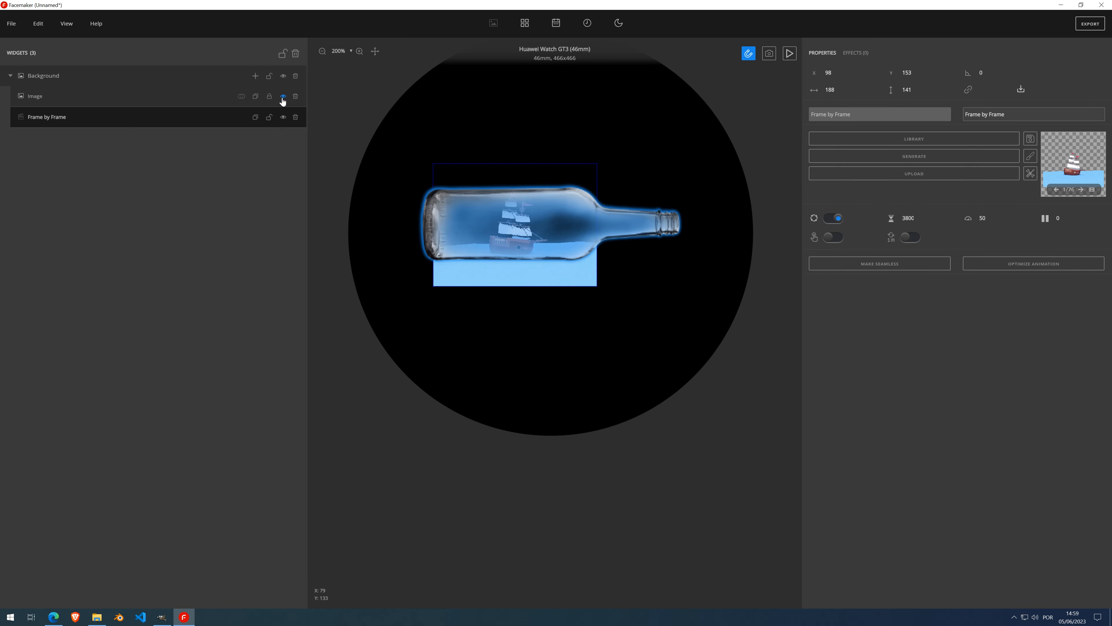
left_click(284, 119)
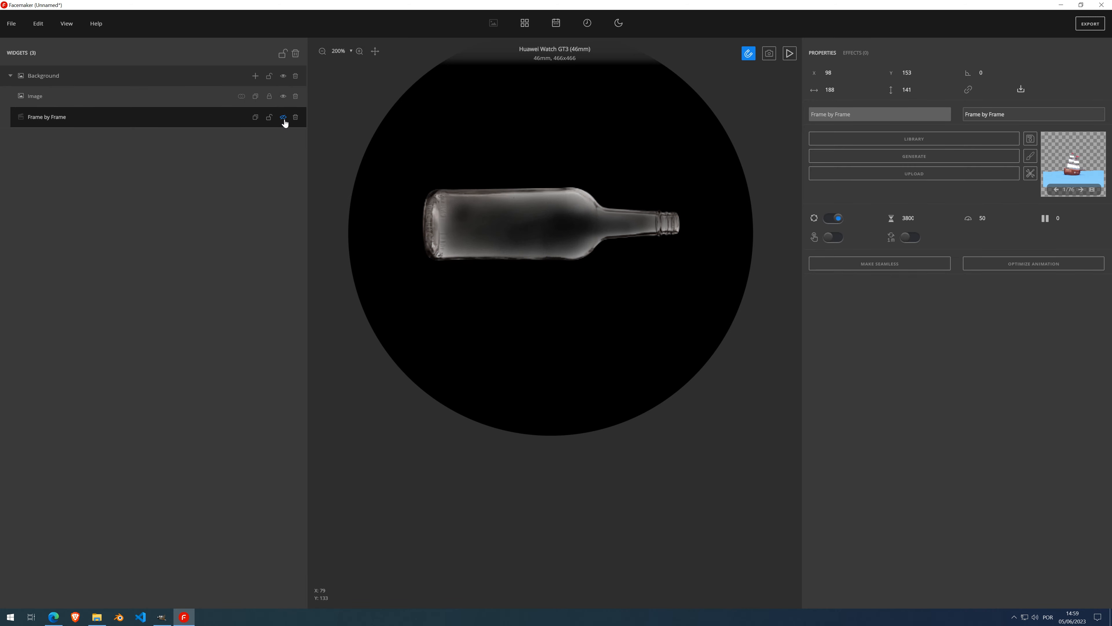
scroll(526, 223, "up", 1)
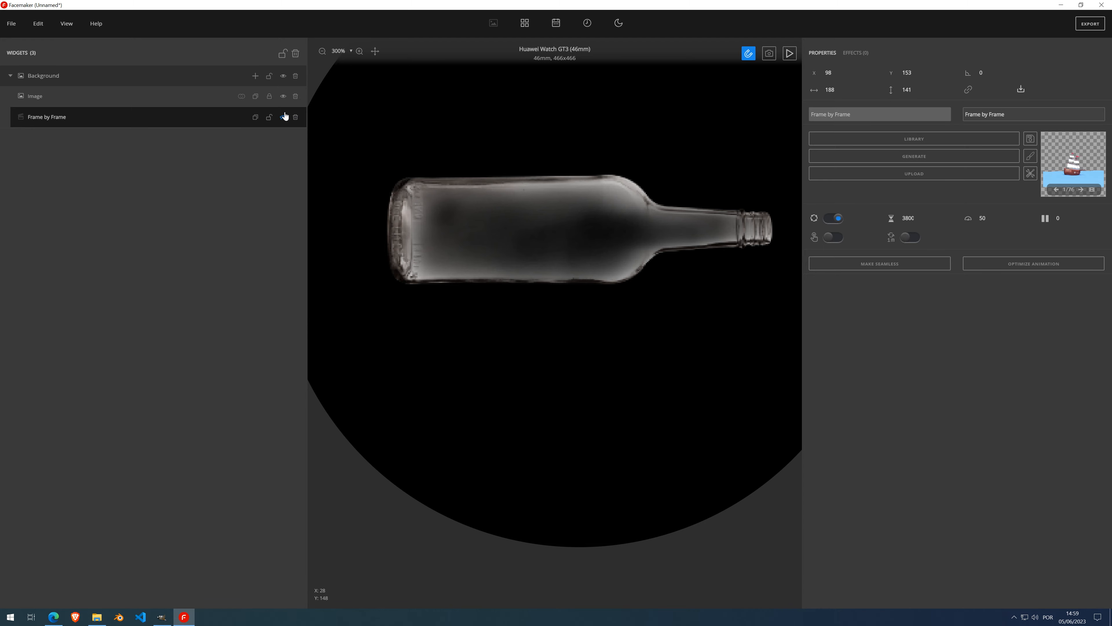
left_click(284, 99)
left_click(283, 98)
left_click(283, 117)
scroll(412, 275, "up", 5)
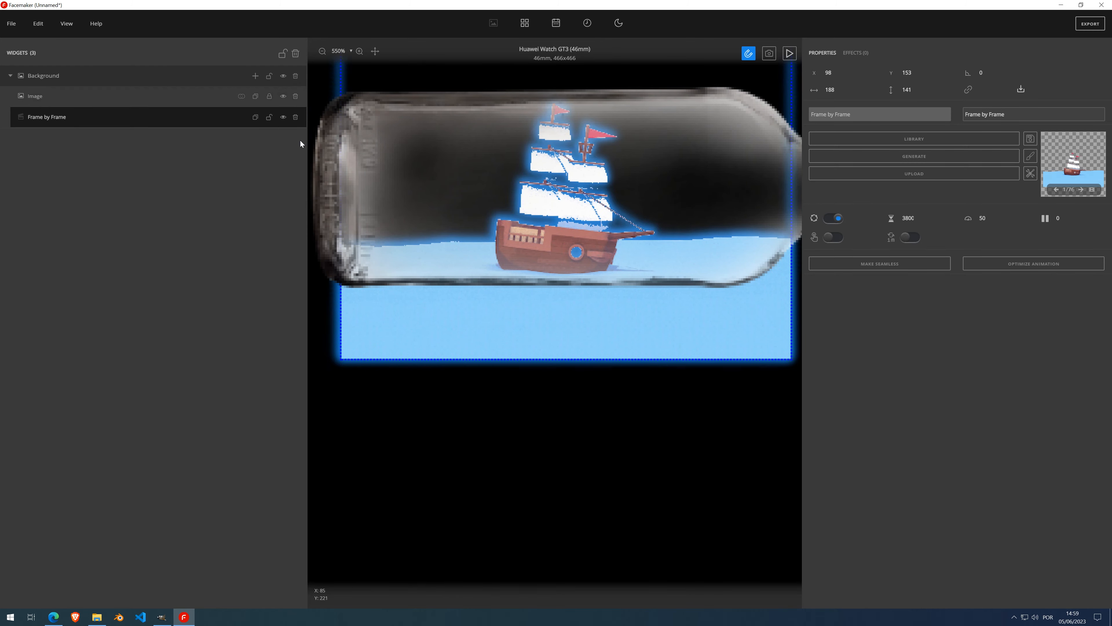
scroll(501, 274, "down", 1)
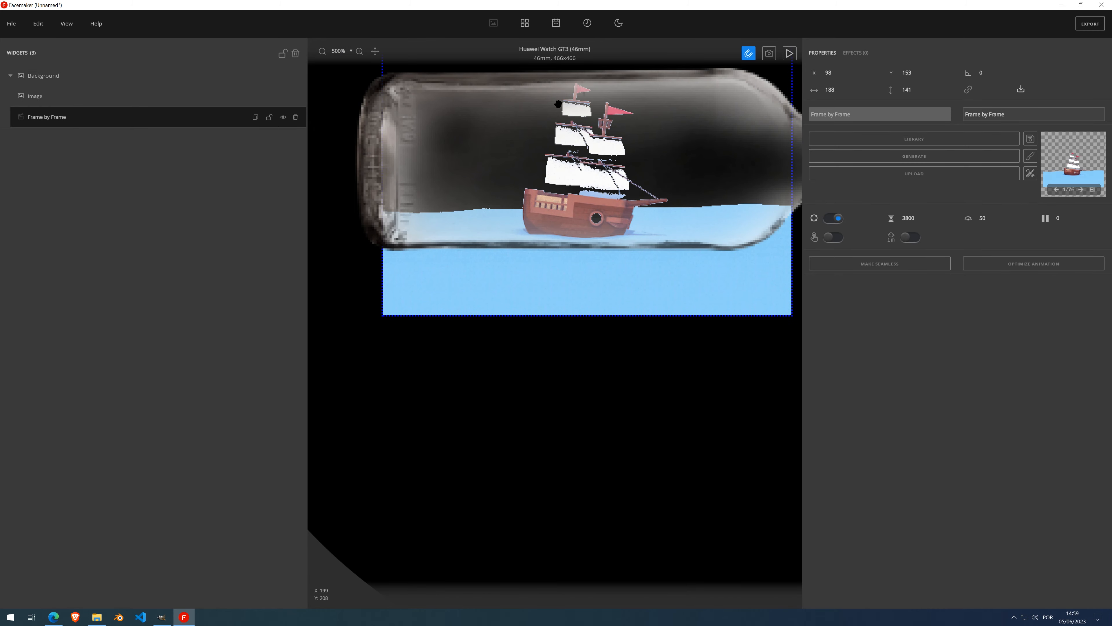
Add a new empty image widget to the Background and place it above the bottle image in the widget order
left_click_drag(458, 121, 434, 197)
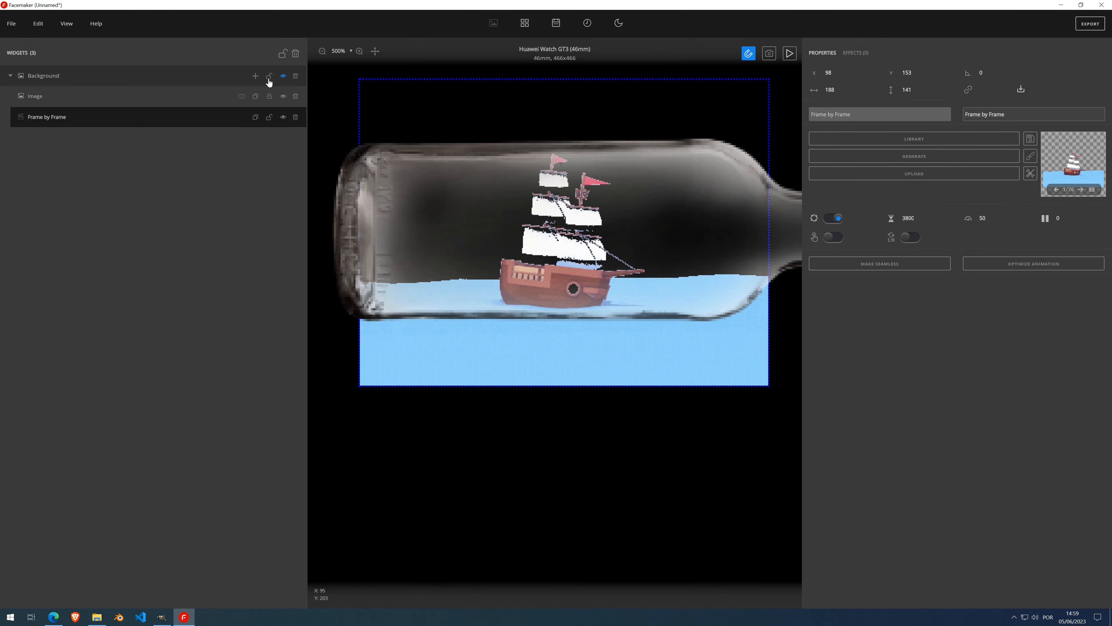
left_click(256, 76)
left_click(244, 116)
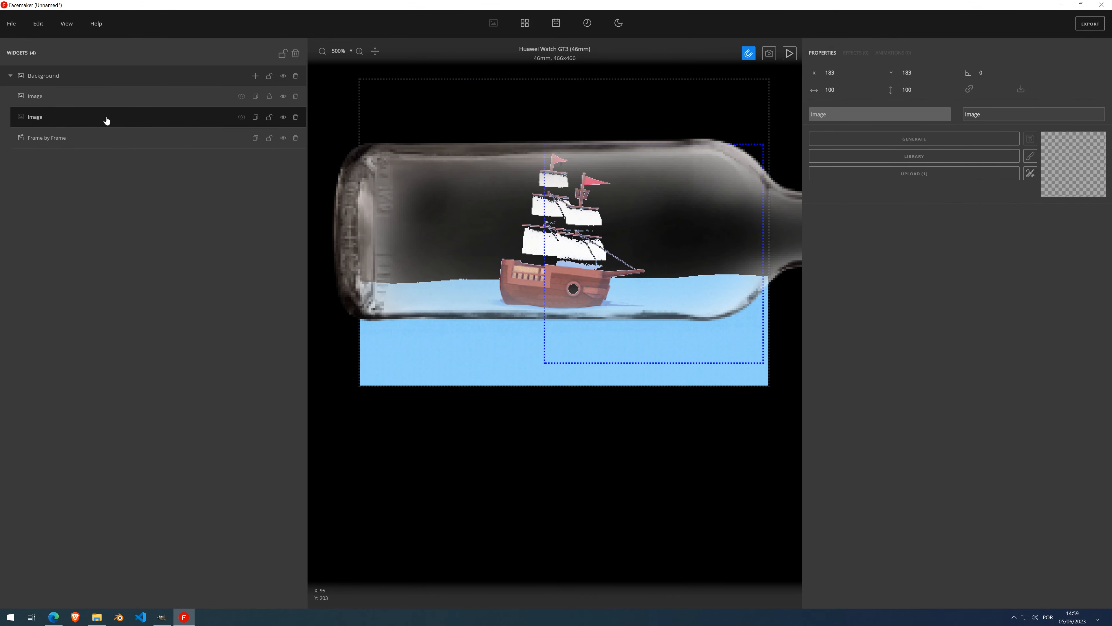
left_click_drag(74, 116, 82, 100)
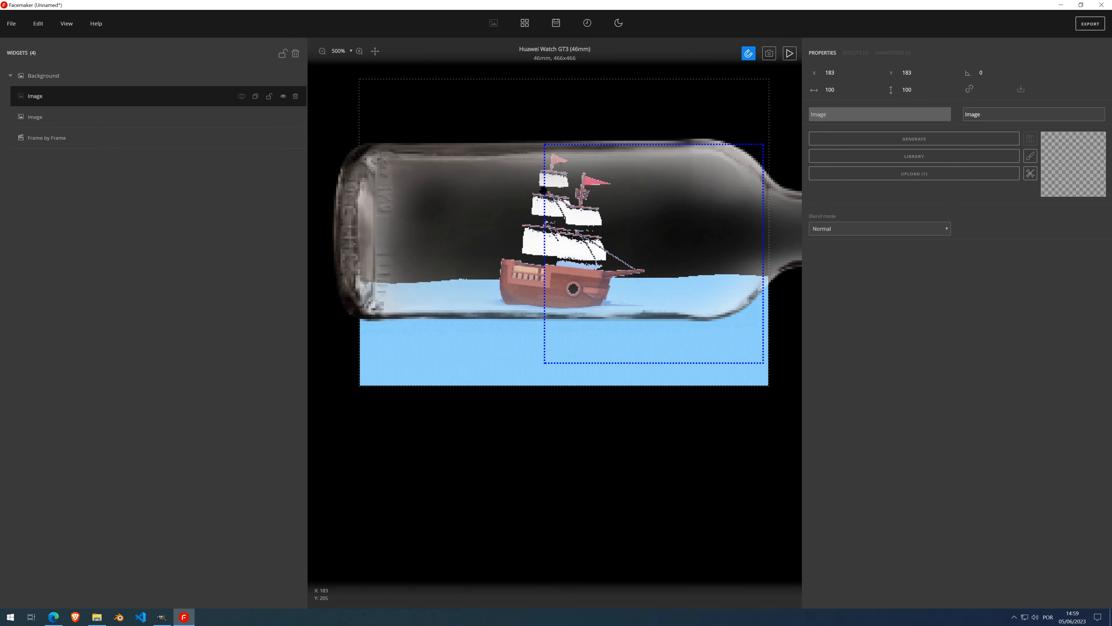
Start drawing in the new image and trace the bottle's lower edge from its base to the start of the neck
left_click(1033, 157)
left_click(1053, 158)
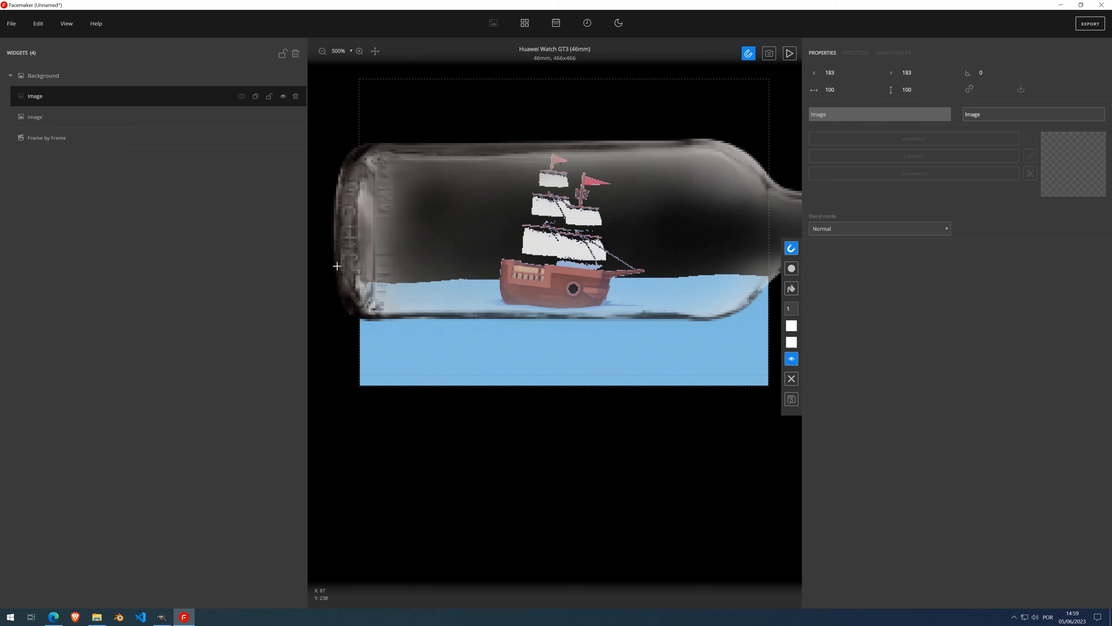
left_click(341, 293)
left_click(358, 315)
left_click(450, 315)
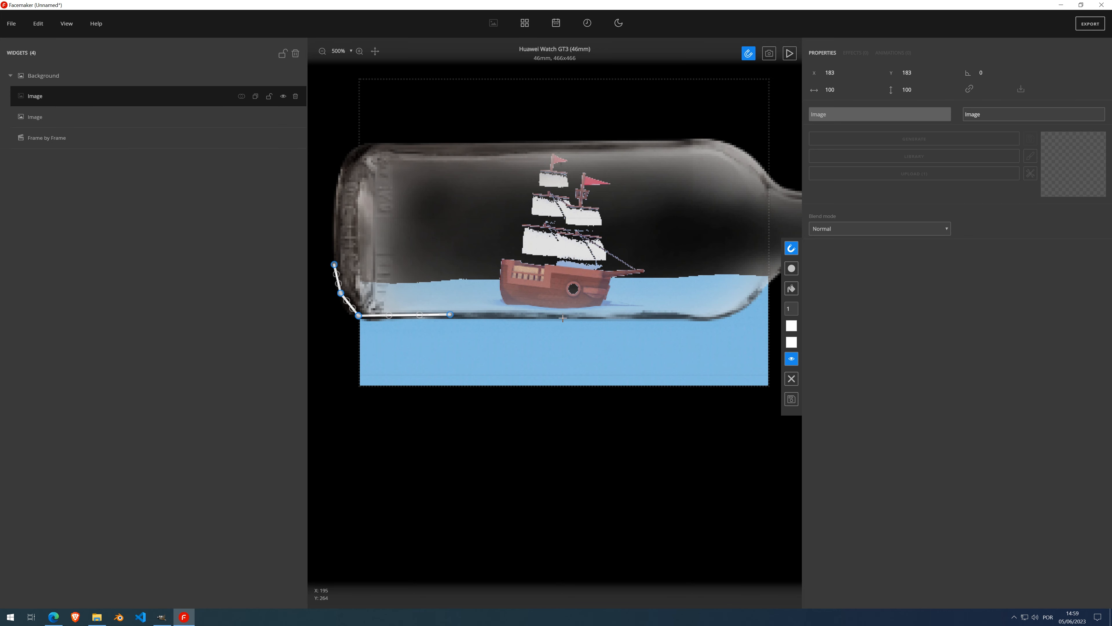
left_click(583, 316)
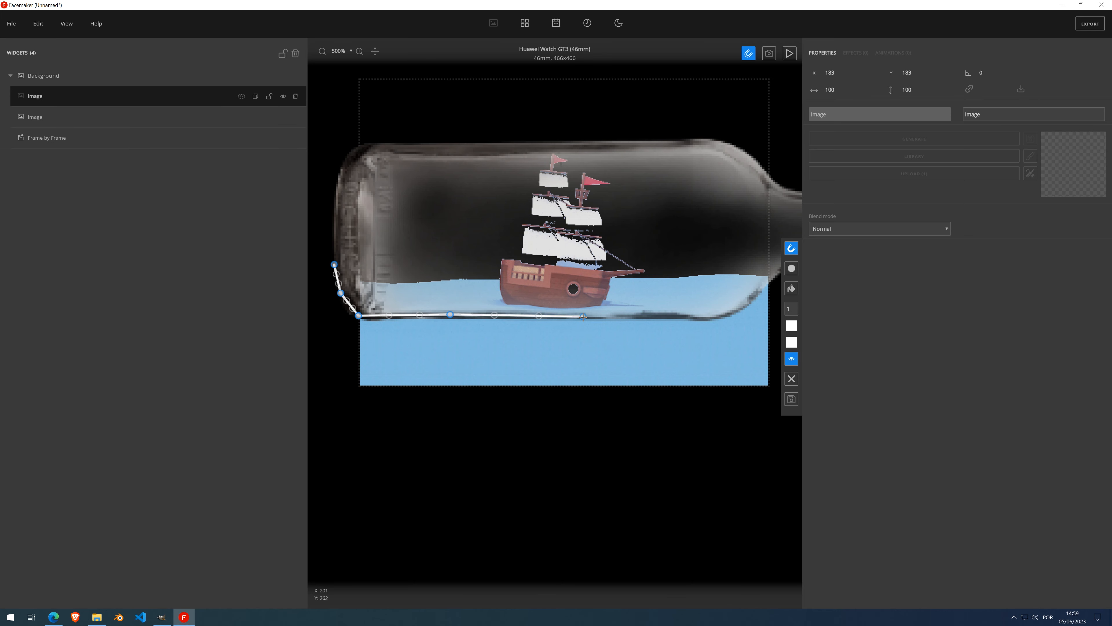
left_click(692, 318)
left_click(716, 317)
left_click(734, 311)
left_click(750, 302)
left_click(765, 284)
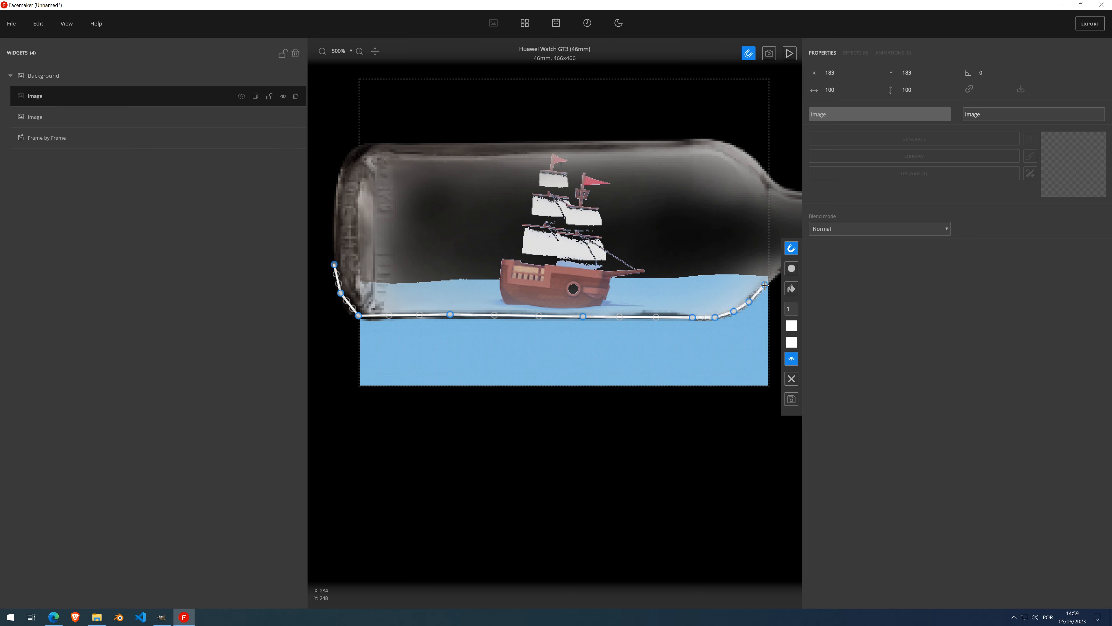
left_click(777, 275)
Close the traced outline with two corner points above the bottle
scroll(644, 226, "down", 3)
scroll(644, 226, "down", 4)
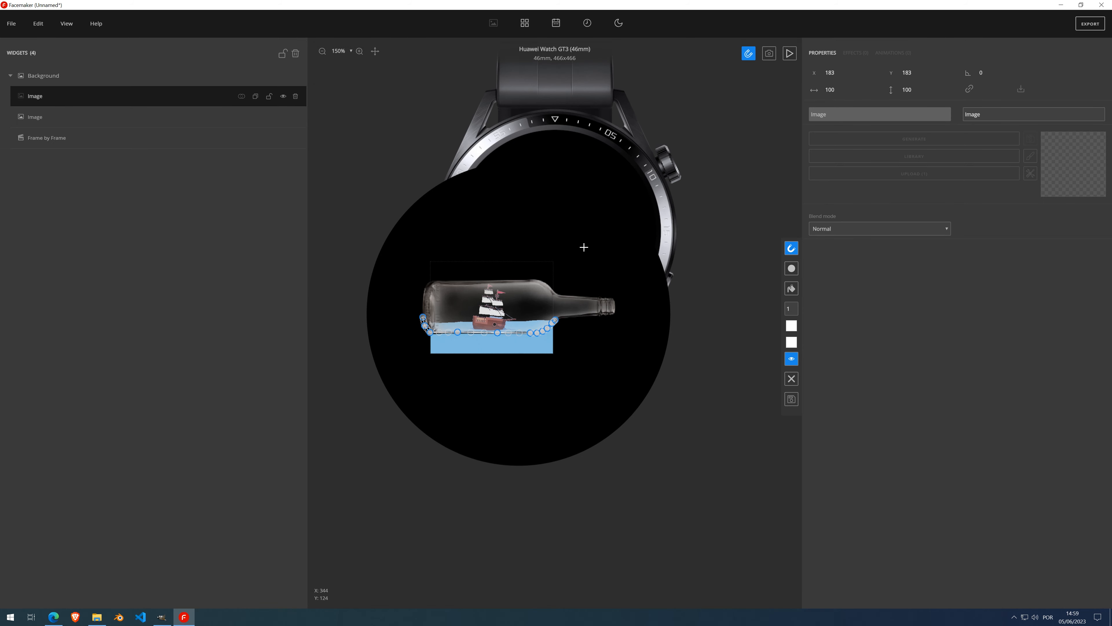
left_click(538, 250)
left_click(411, 257)
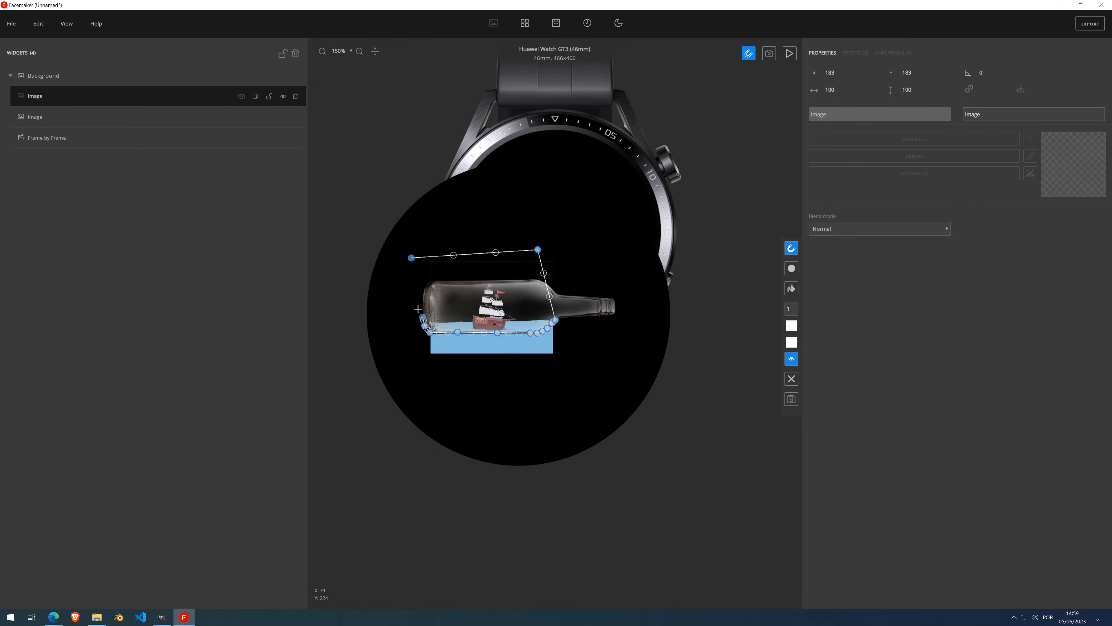
left_click(423, 319)
scroll(457, 314, "up", 3)
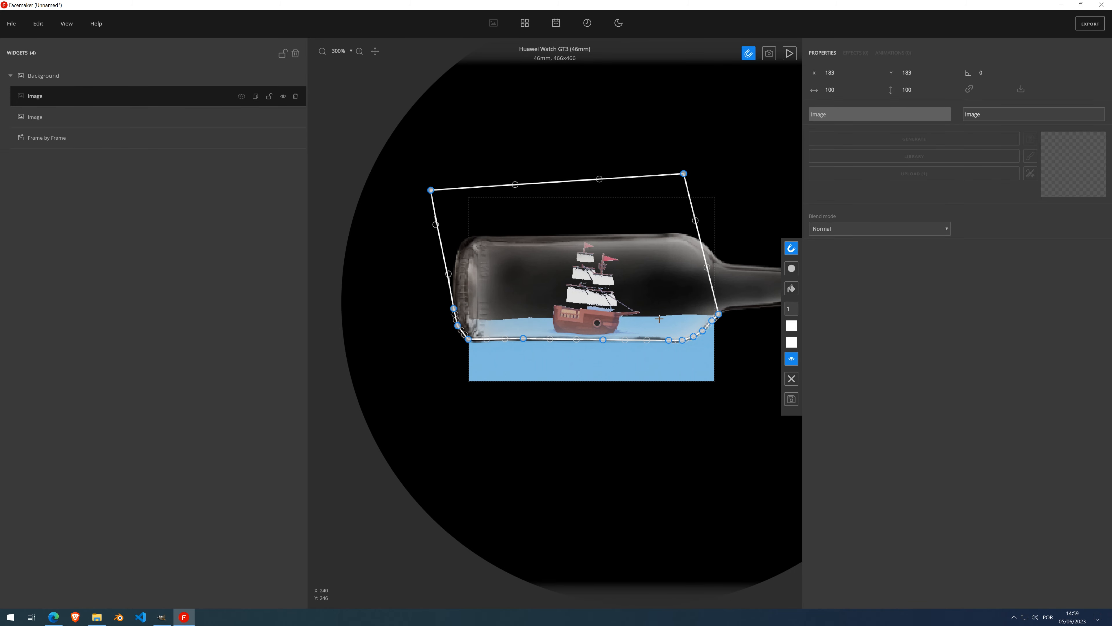
Move the outline's upper-left corner inward and bow its left side outward around the bottle's base
left_click_drag(429, 190, 457, 191)
left_click(464, 224)
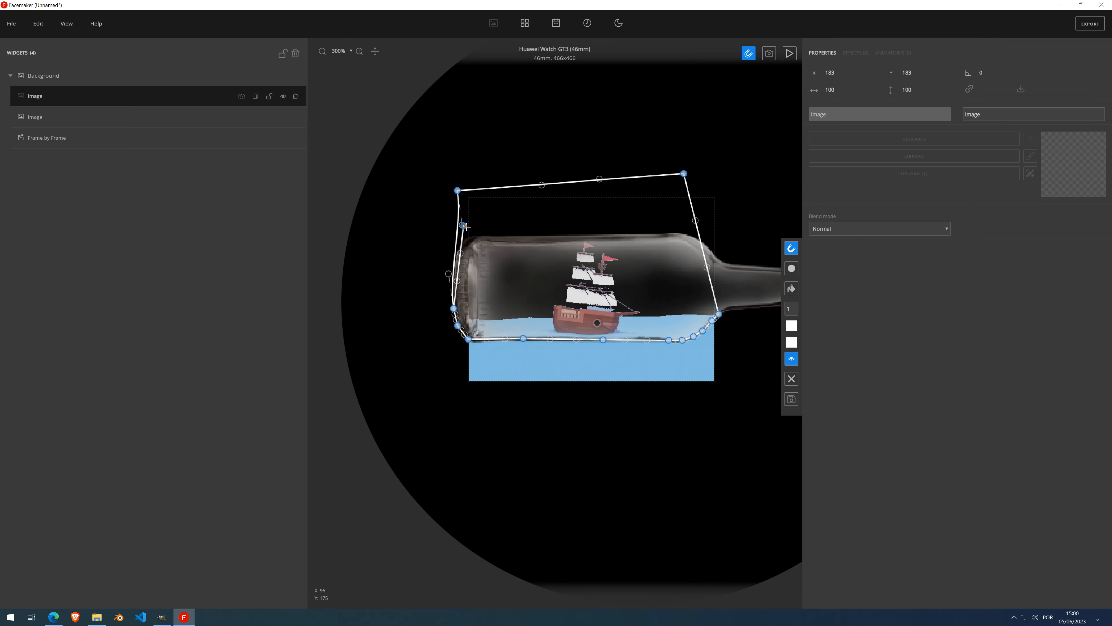
left_click(463, 225)
left_click_drag(457, 190, 461, 215)
left_click(462, 225)
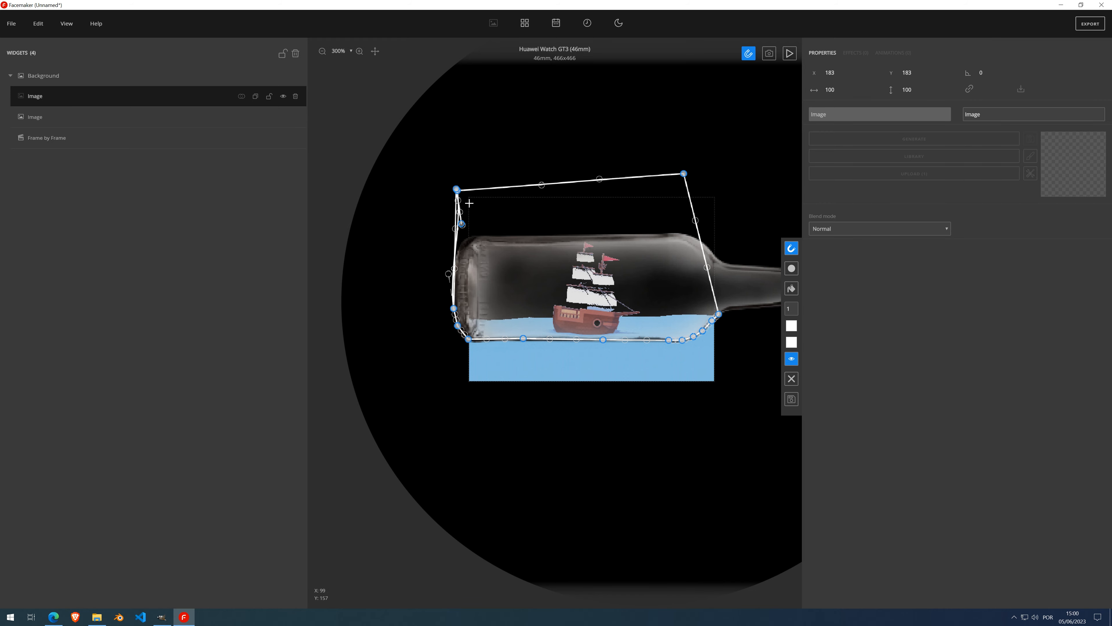
left_click(462, 224)
left_click_drag(456, 190, 433, 192)
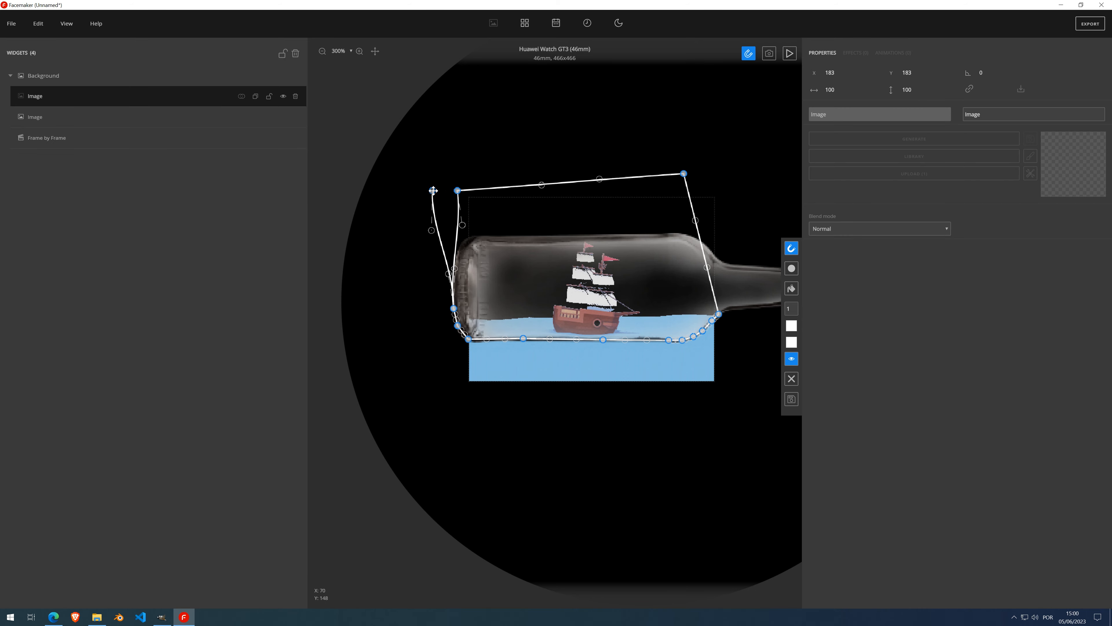
left_click(434, 190)
left_click_drag(458, 223, 448, 225)
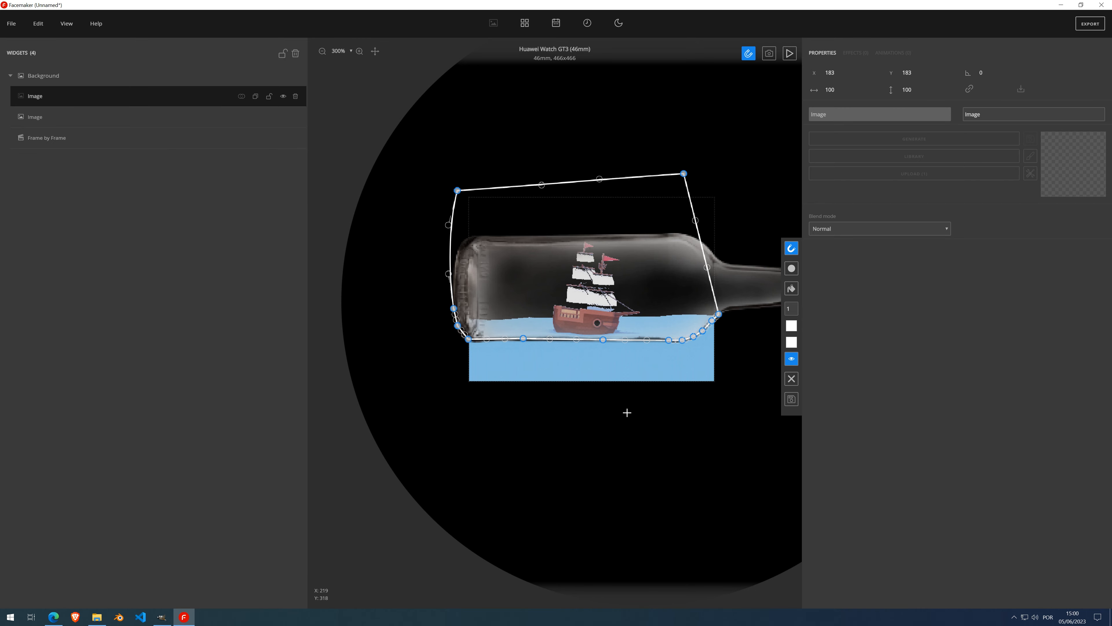
Bend the outline around the bottle's lower-left corner and save the shape filled with white
scroll(479, 322, "up", 4)
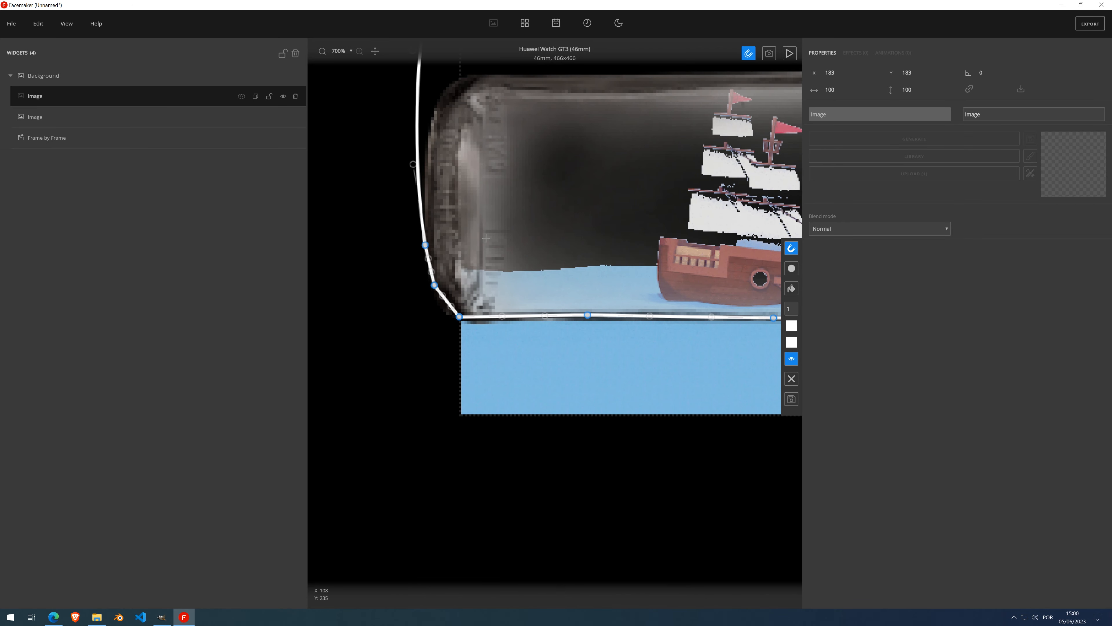
left_click_drag(441, 295, 439, 299)
scroll(557, 255, "down", 3)
scroll(558, 255, "down", 2)
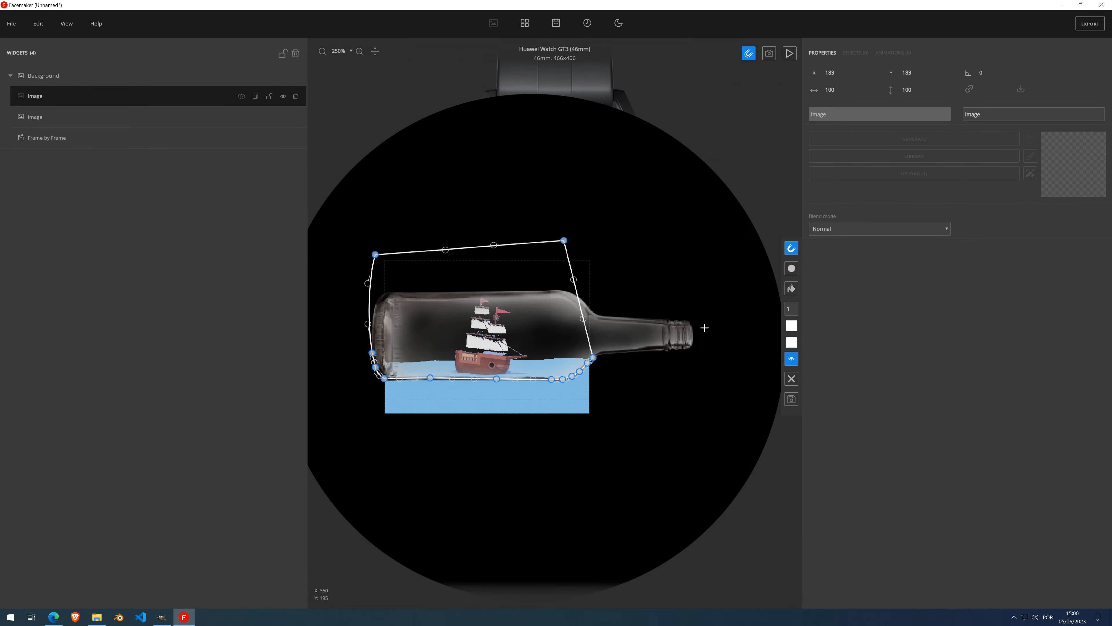
left_click(791, 290)
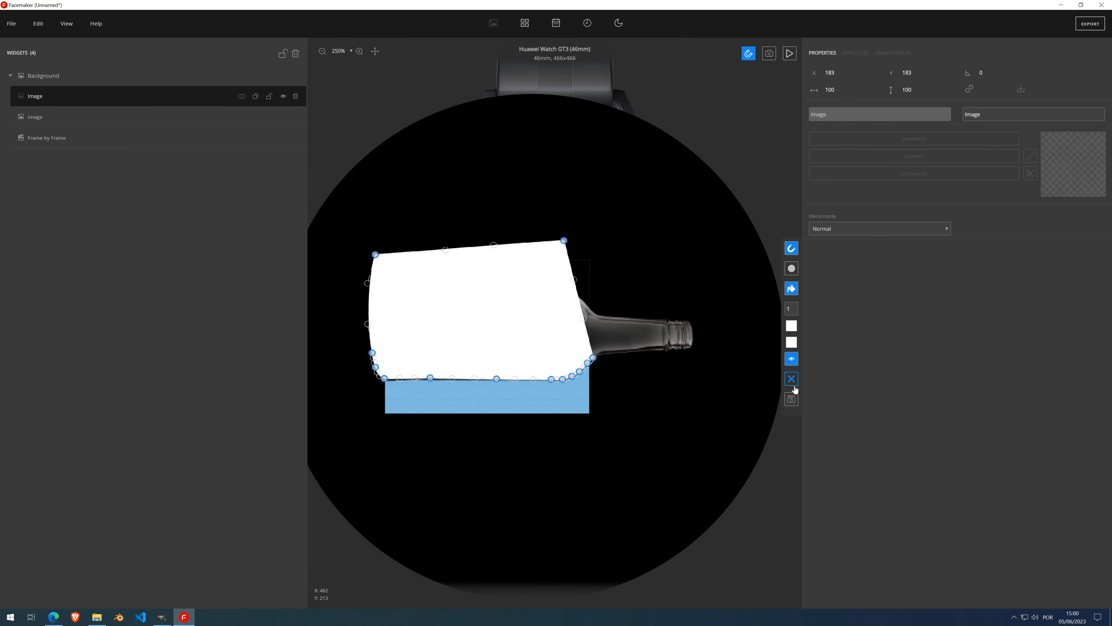
left_click(791, 399)
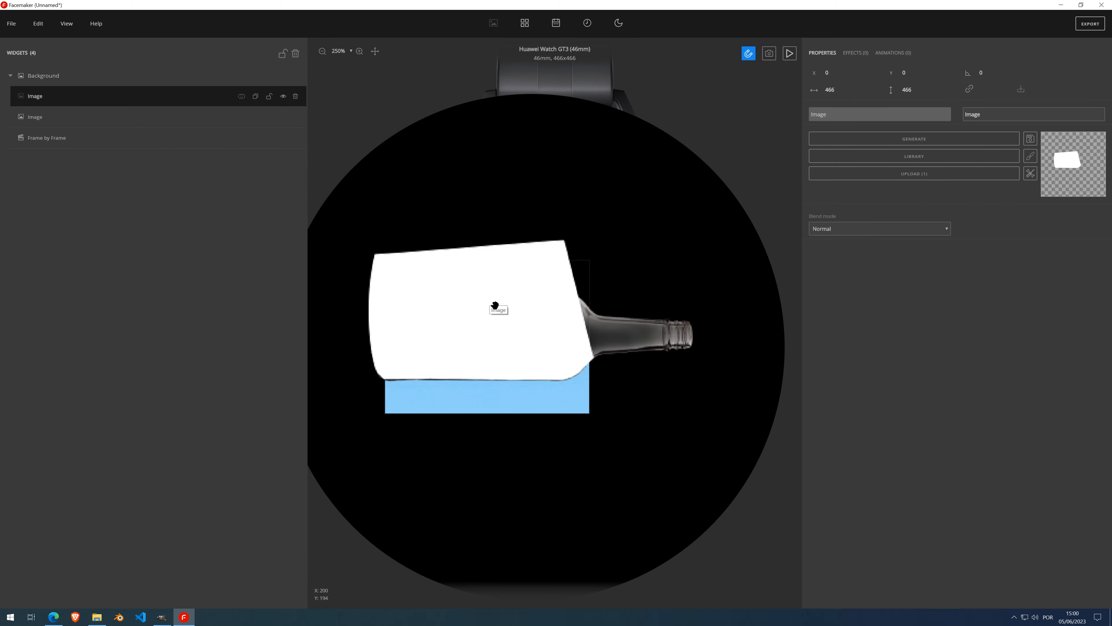
Add an Invert alpha effect to the new white shape image
left_click(859, 54)
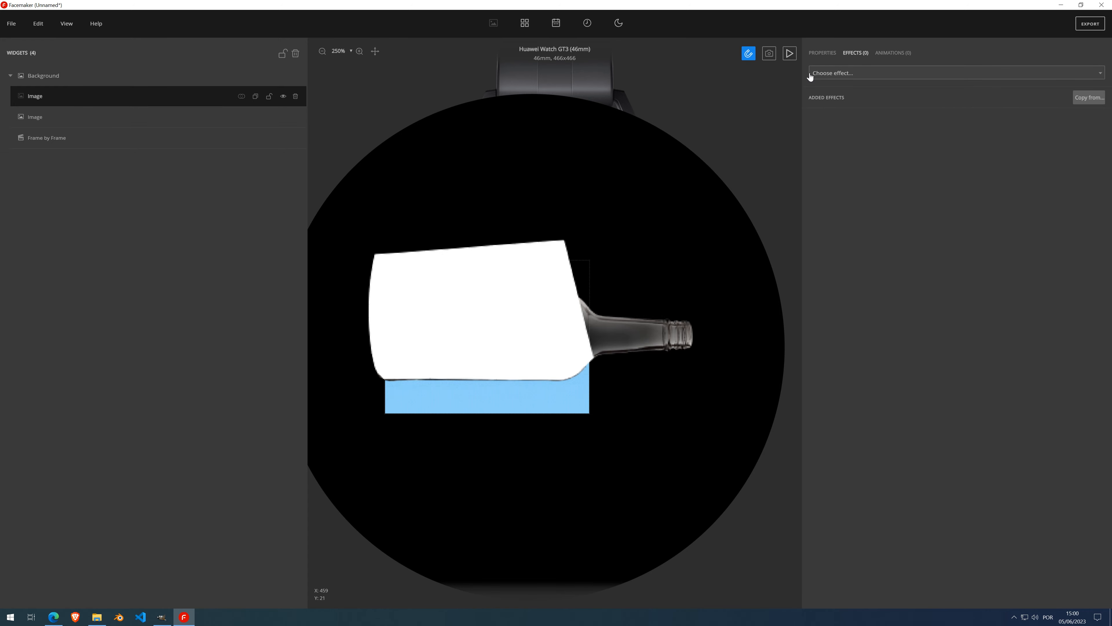
left_click(831, 74)
scroll(851, 179, "down", 5)
scroll(849, 176, "up", 1)
scroll(851, 175, "down", 3)
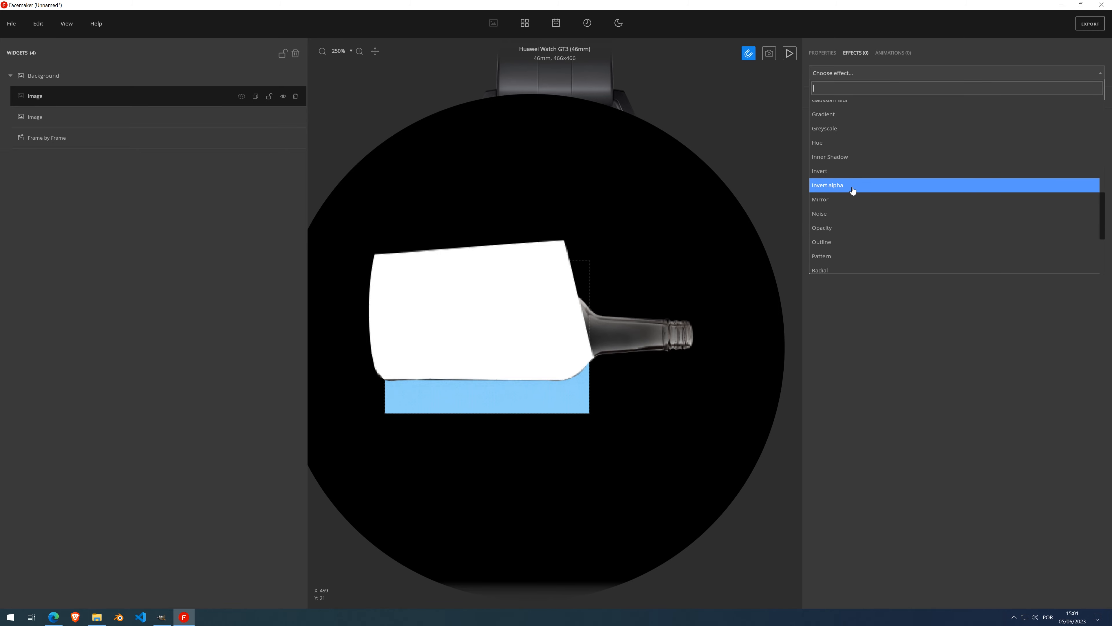
left_click(850, 185)
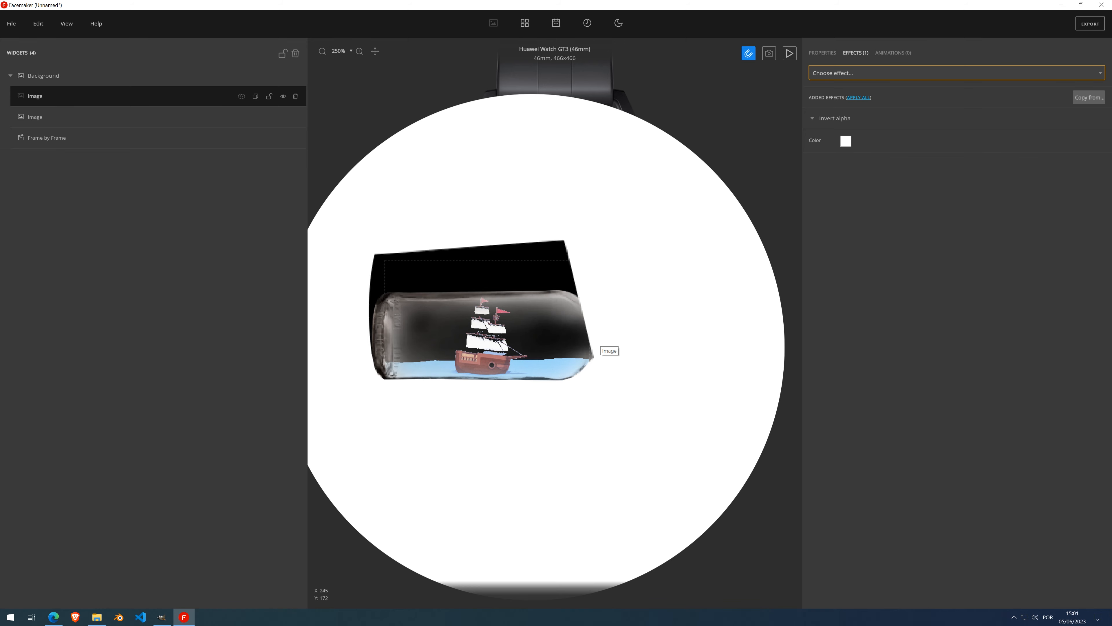
scroll(465, 246, "down", 3)
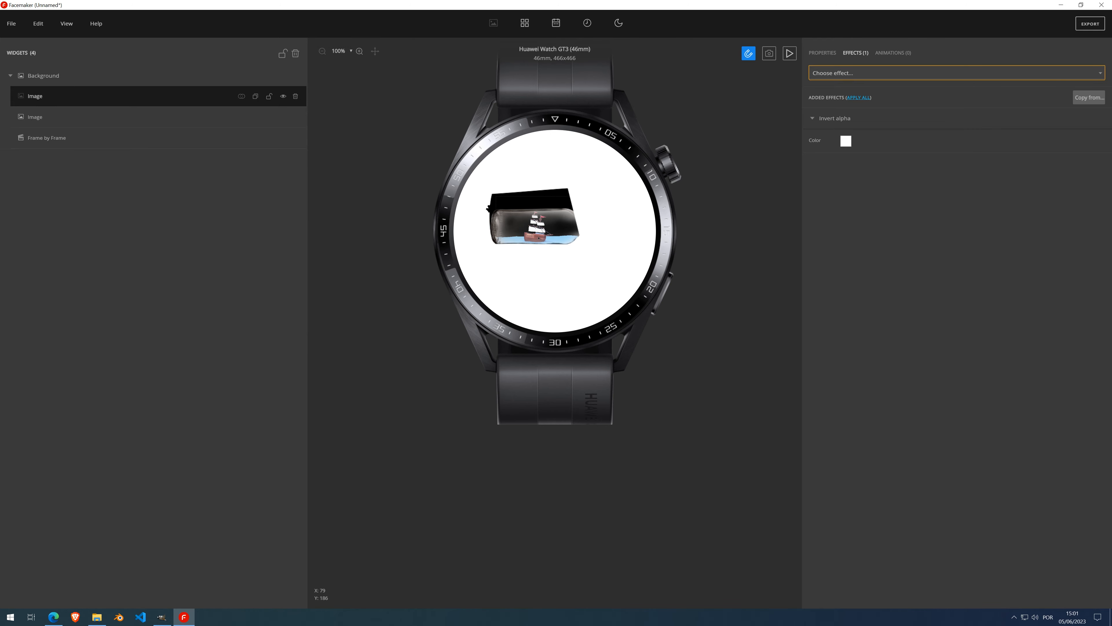
Reorder the inverted white shape image to sit directly above the Frame by Frame ship animation and subtract it from that animation
scroll(535, 221, "up", 3)
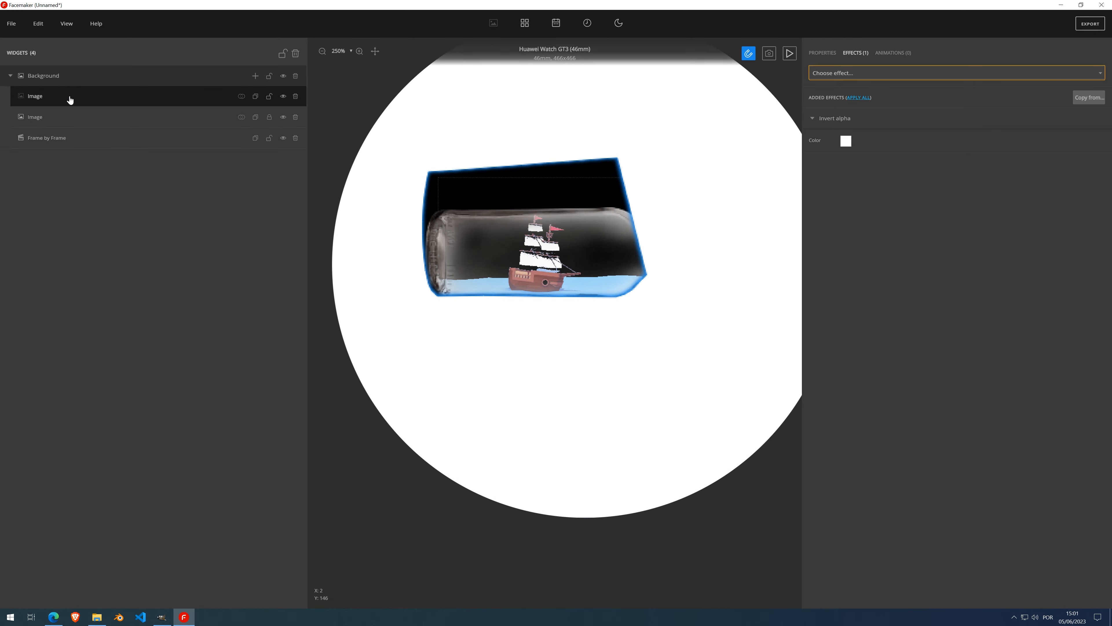
left_click_drag(66, 98, 61, 117)
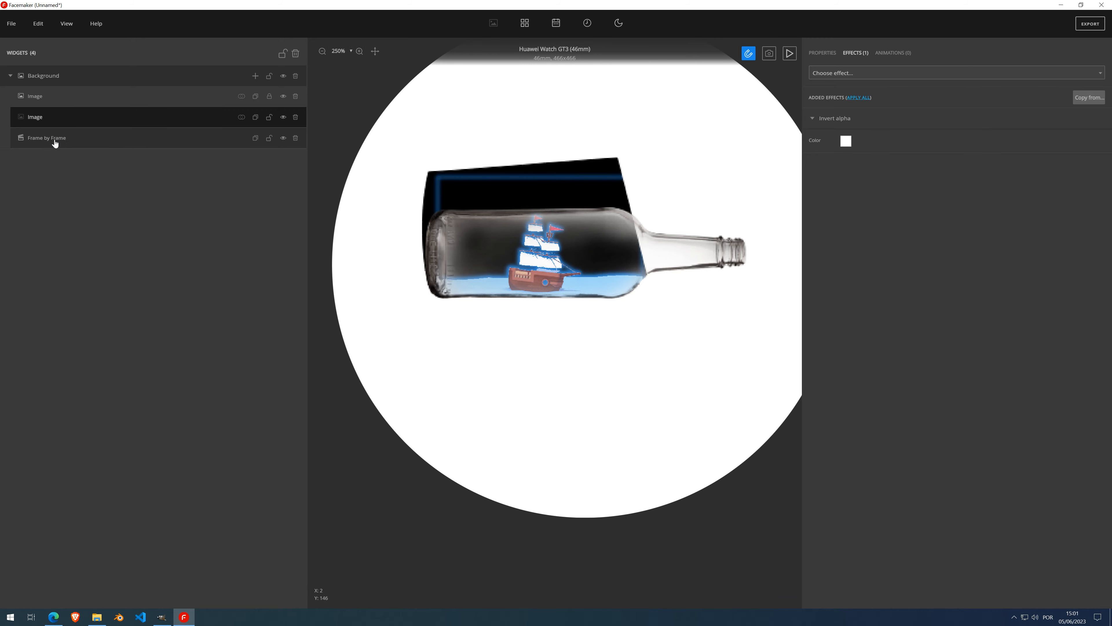
left_click(240, 114)
left_click(241, 116)
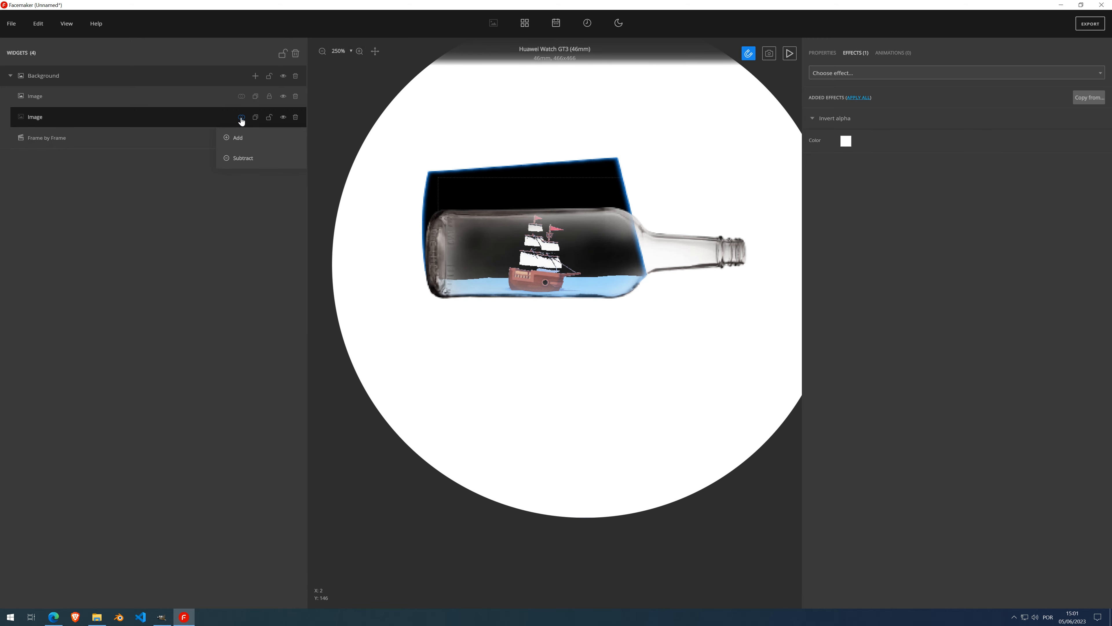
left_click(241, 160)
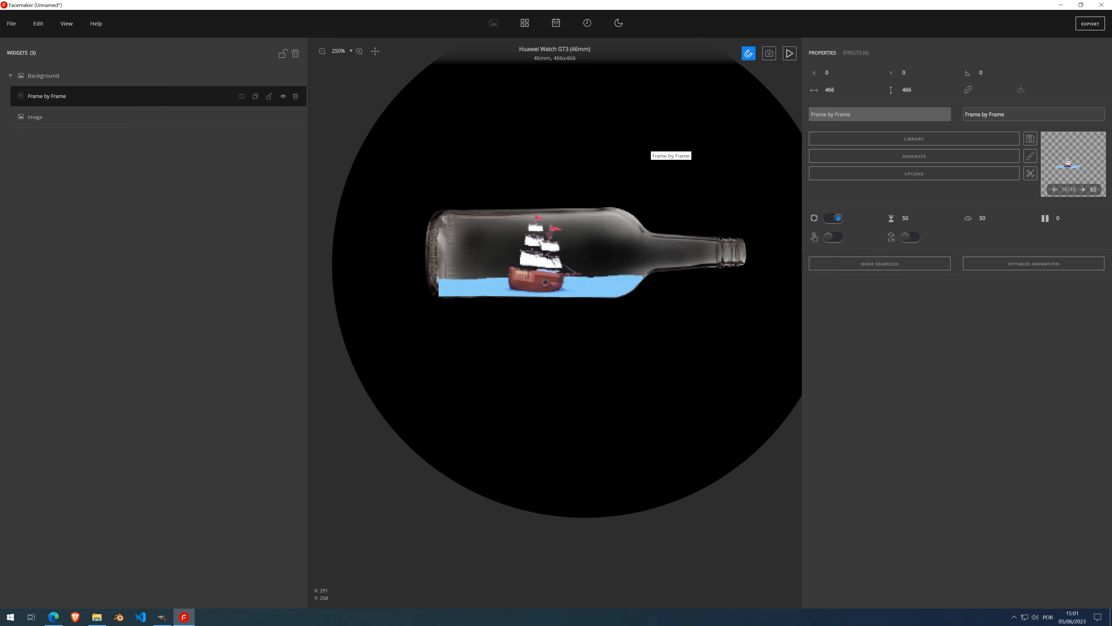
Play the watch face preview and inspect the ship and sea animation along the bottle's edges
scroll(550, 228, "down", 3)
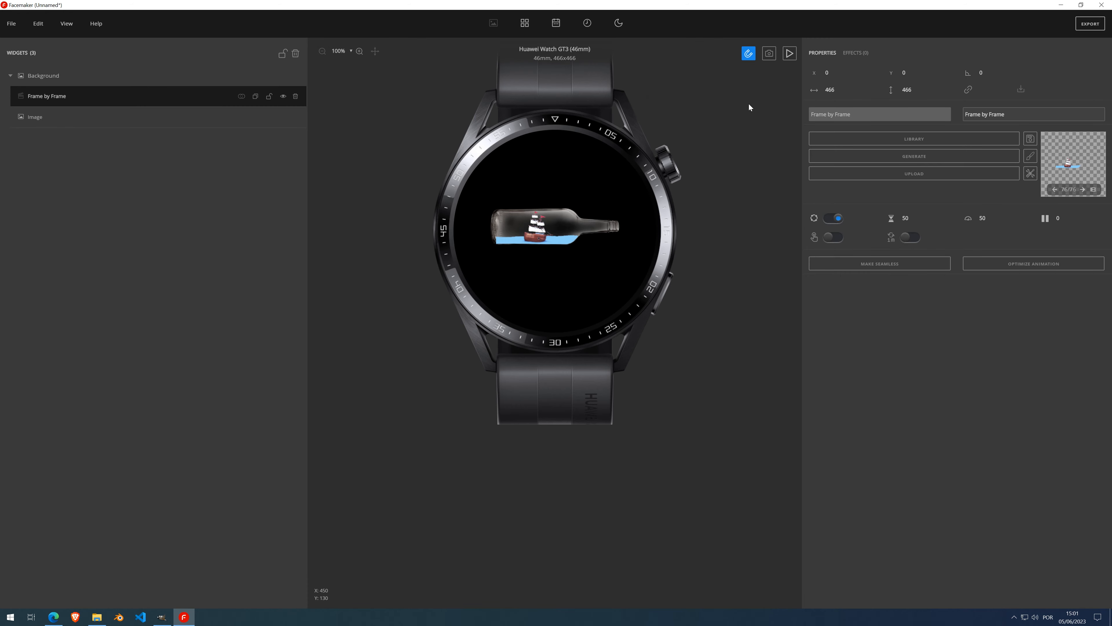
left_click(790, 53)
scroll(542, 228, "up", 5)
scroll(548, 228, "down", 5)
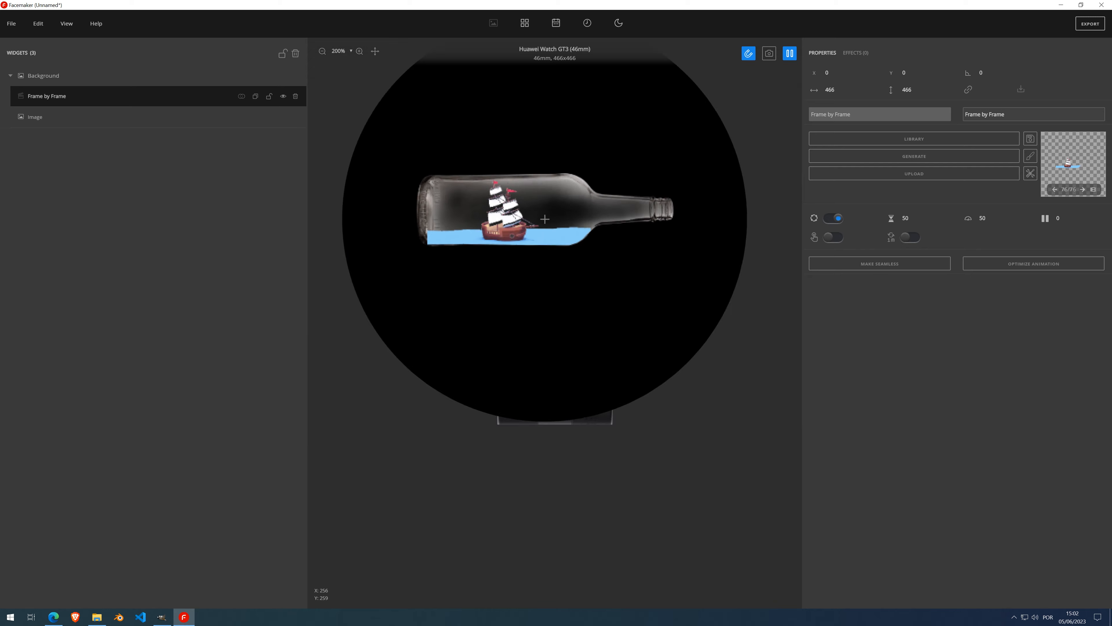
scroll(533, 248, "up", 5)
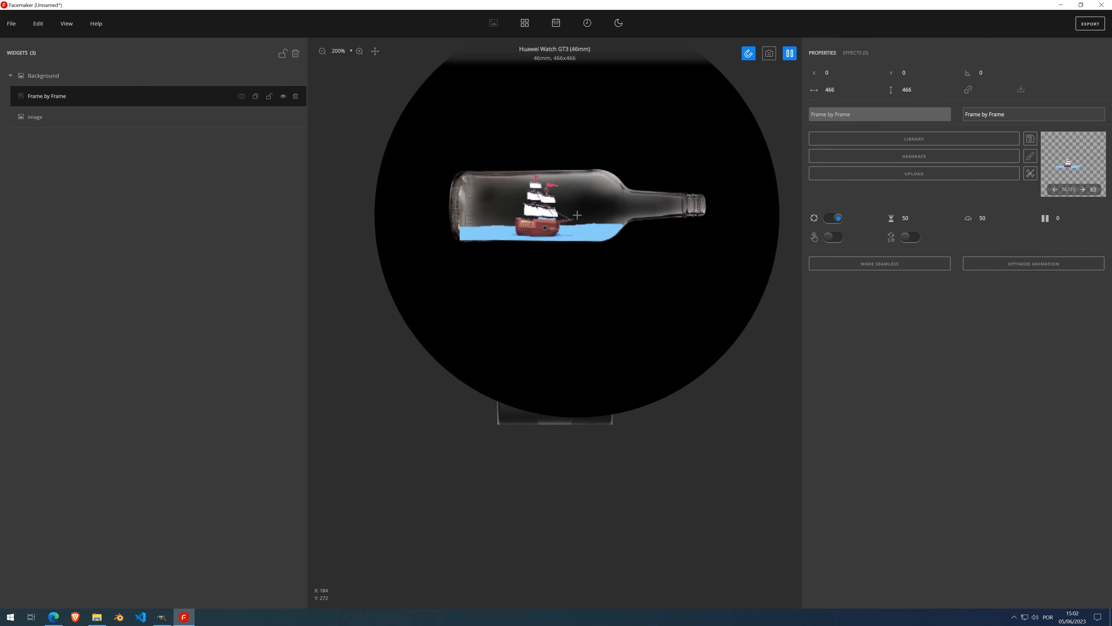
scroll(550, 215, "down", 3)
scroll(550, 215, "up", 5)
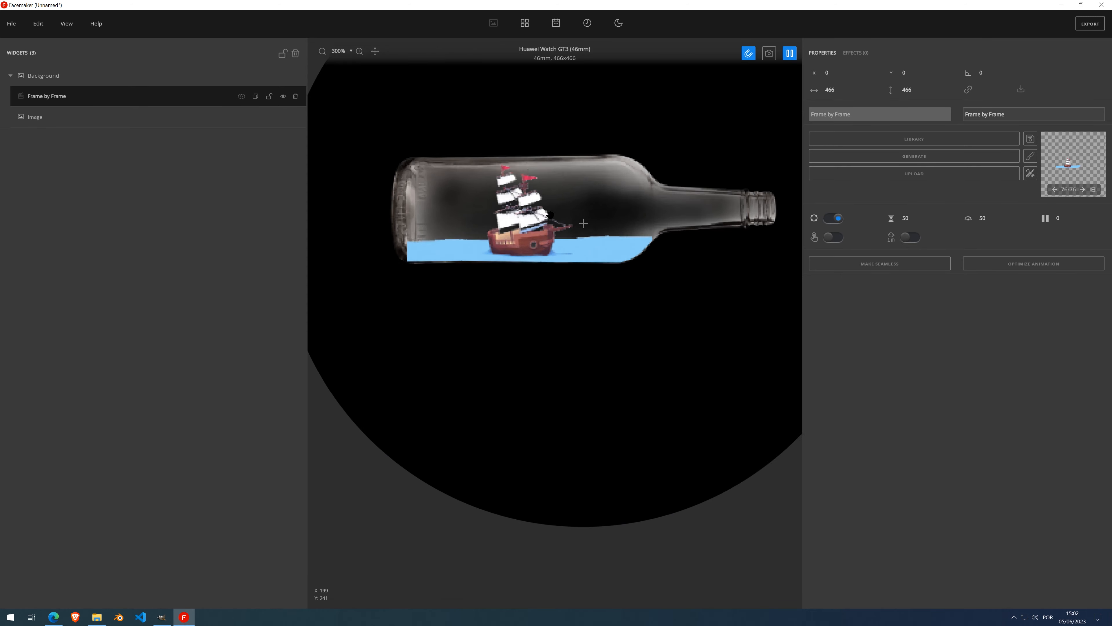
scroll(550, 215, "down", 3)
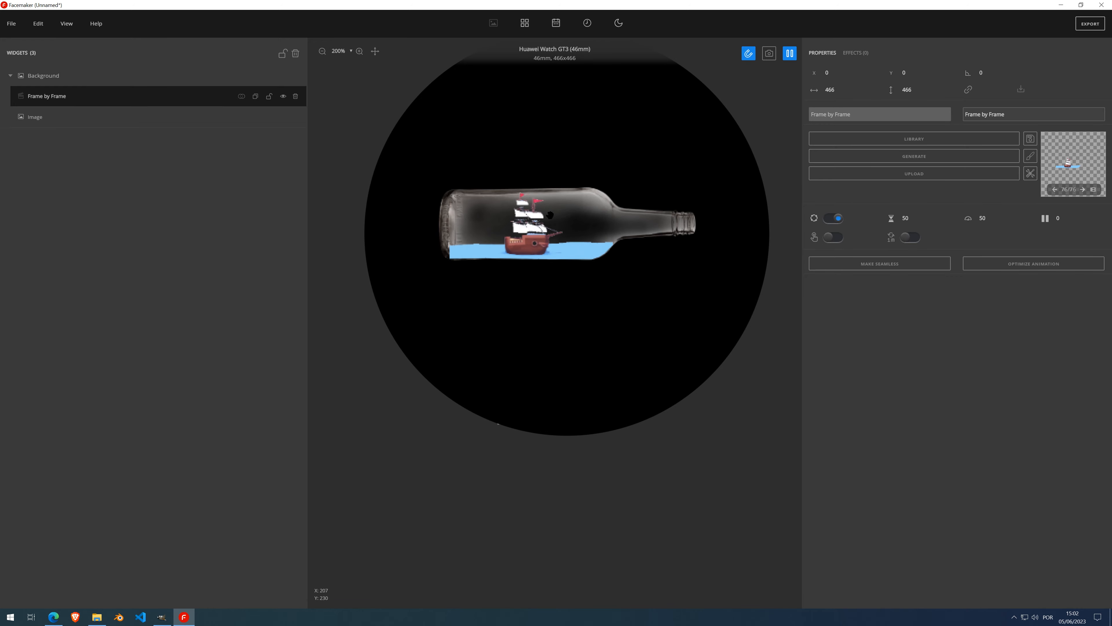